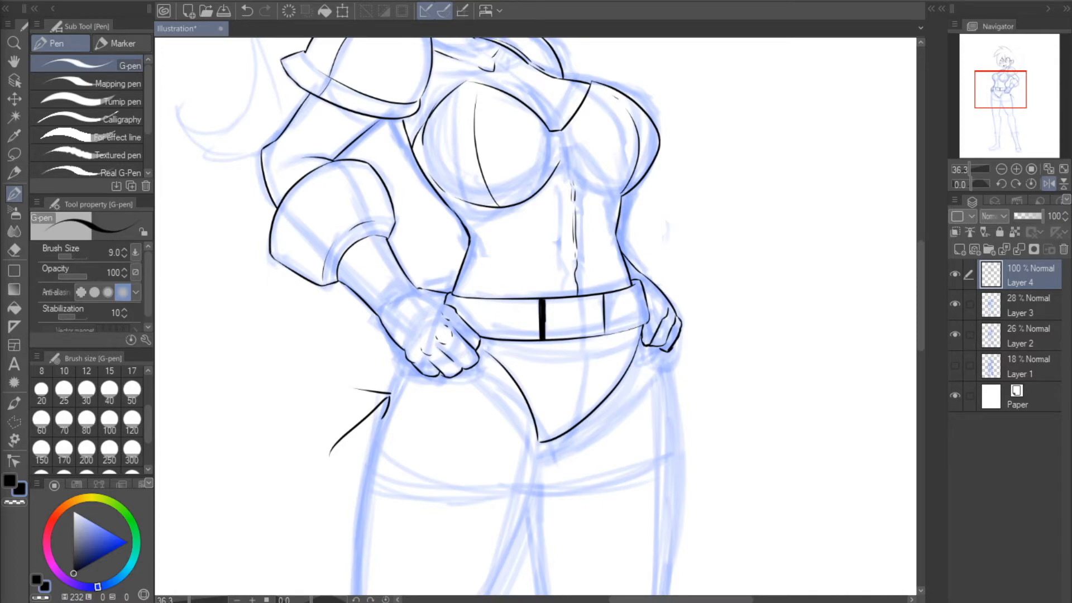
- Lasso-select and delete the stray arrow drawn beside the hip, and clear the selection
mouse_move(1004, 88)
mouse_down()
mouse_move(999, 75)
mouse_move(1005, 93)
mouse_up()
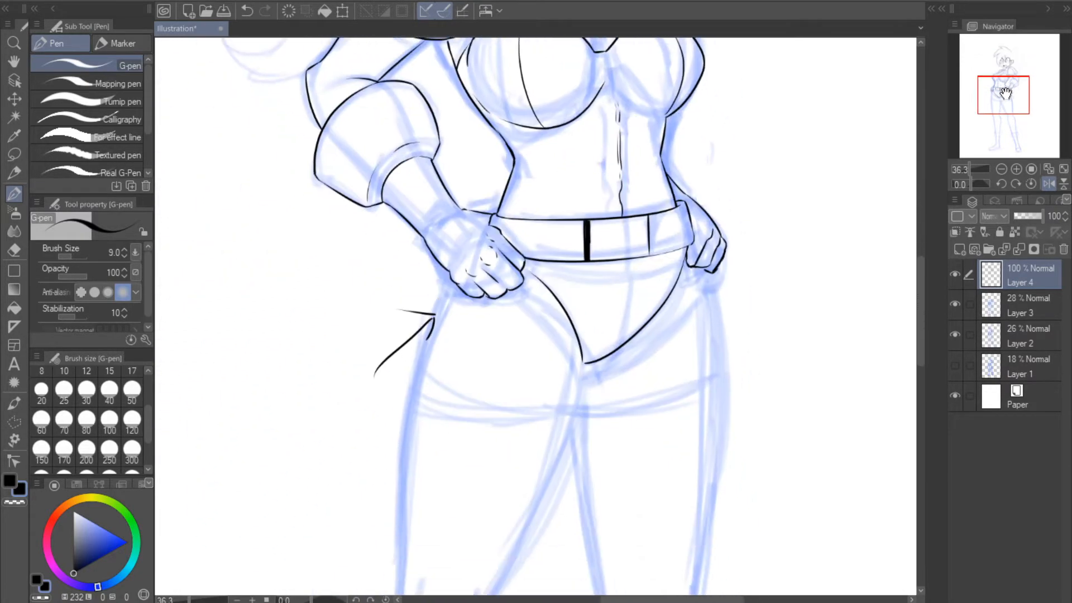
click(14, 153)
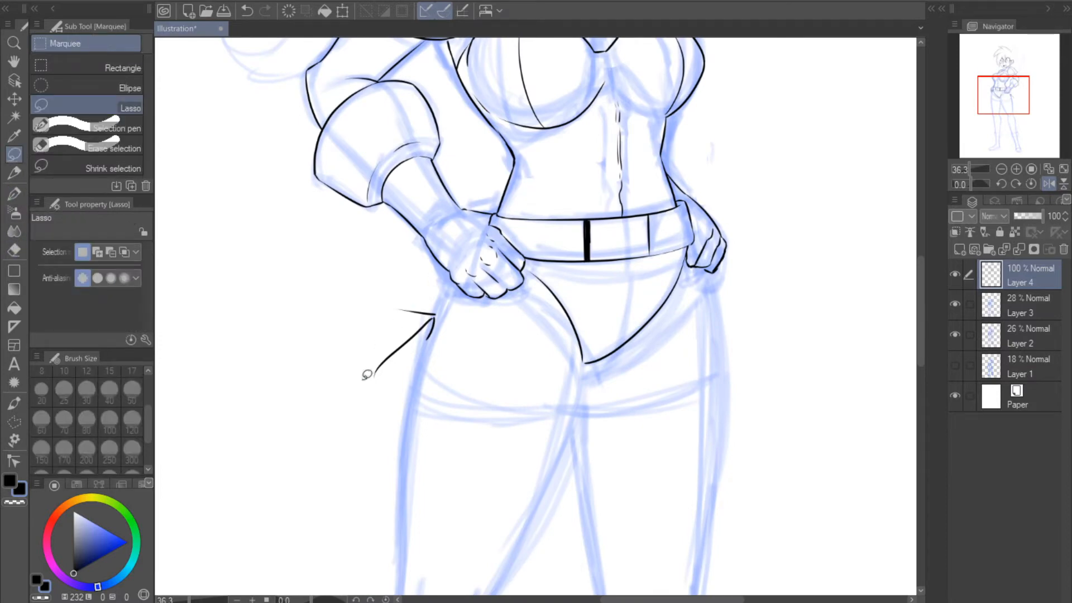
mouse_move(357, 388)
mouse_down()
mouse_move(440, 301)
mouse_move(311, 441)
mouse_up()
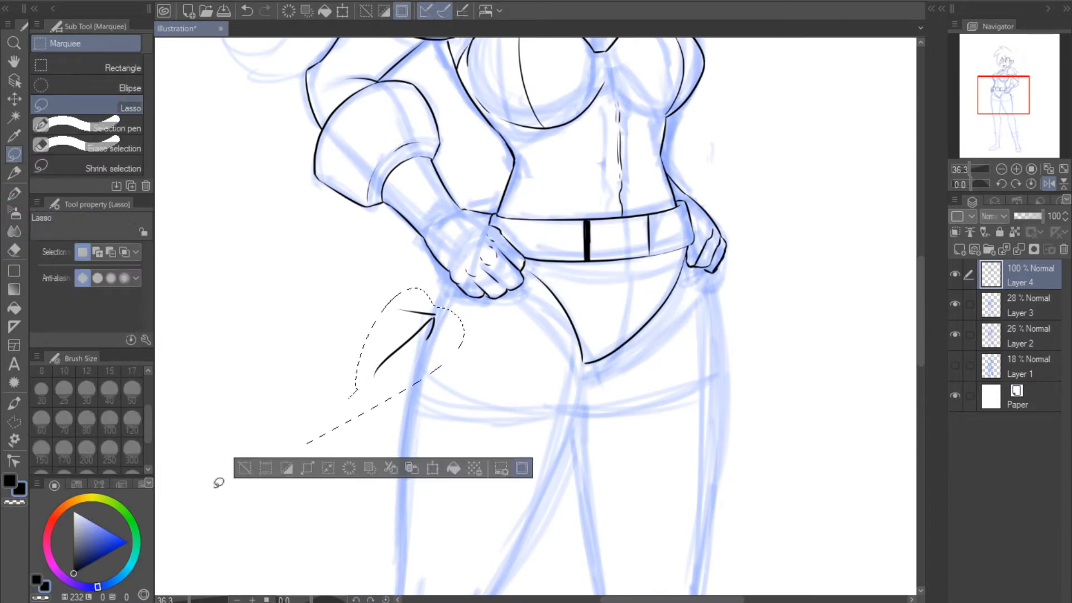
key(Delete)
click(245, 468)
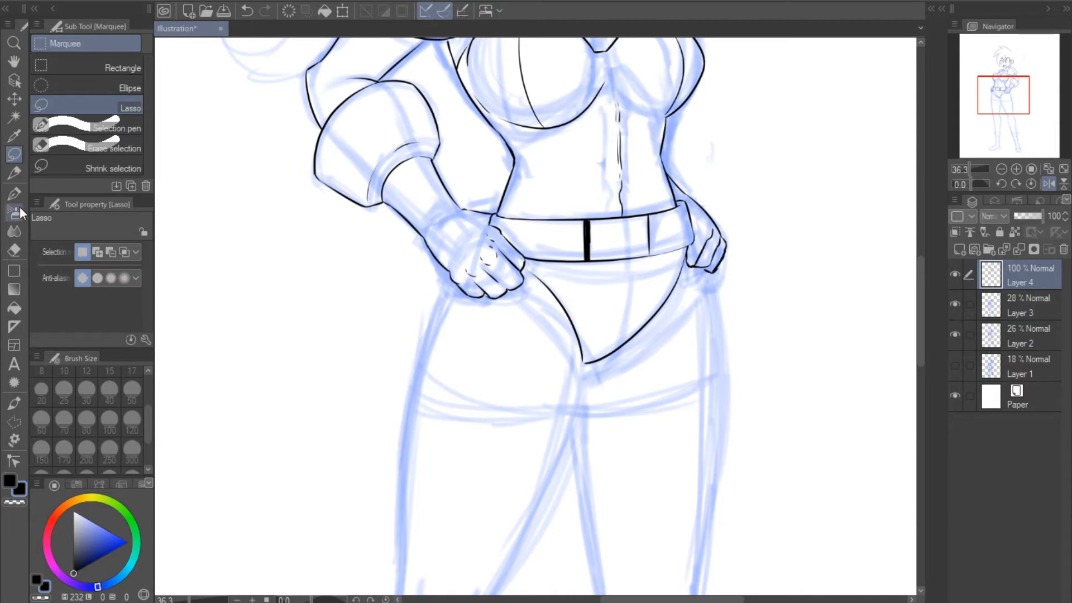
- Ink the back of the head with the G-pen, from the ear up to the base of the ponytail
click(13, 193)
click(1048, 185)
scroll(1049, 168, up, 10)
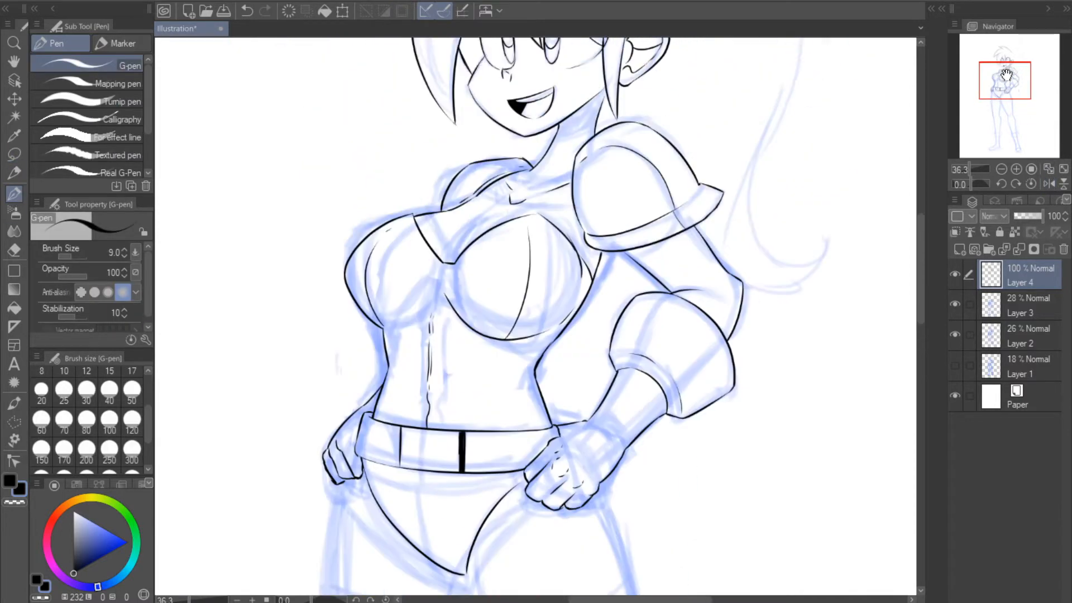
click(1047, 183)
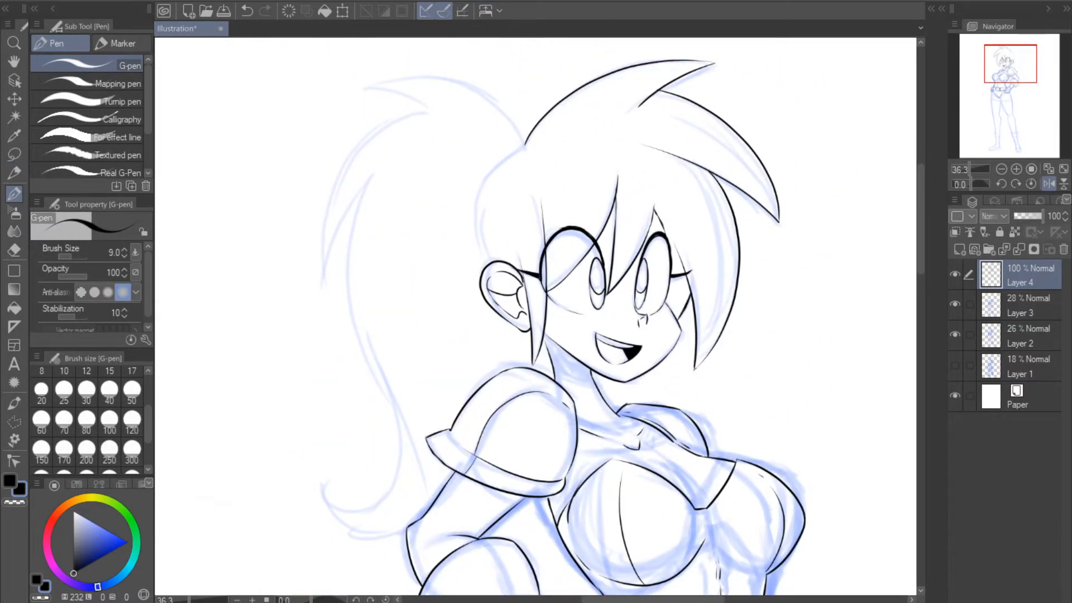
mouse_move(481, 267)
mouse_down()
mouse_move(471, 225)
mouse_move(525, 144)
mouse_move(498, 157)
mouse_move(516, 148)
mouse_up()
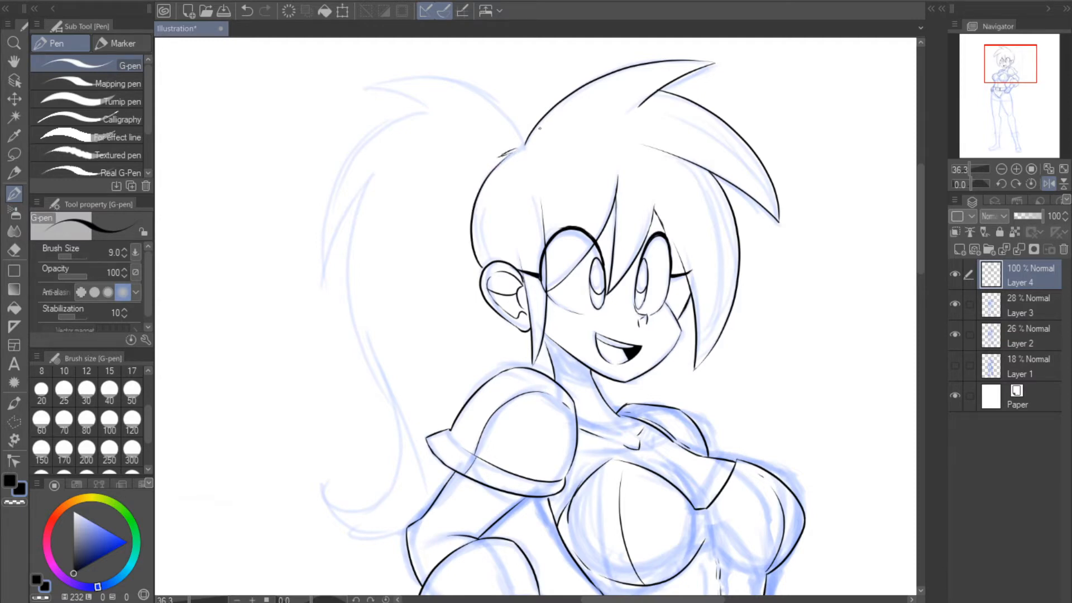
- Ink the ponytail's top curve, the pointed strands at its crest and its long edge down to shoulder level
click(1047, 183)
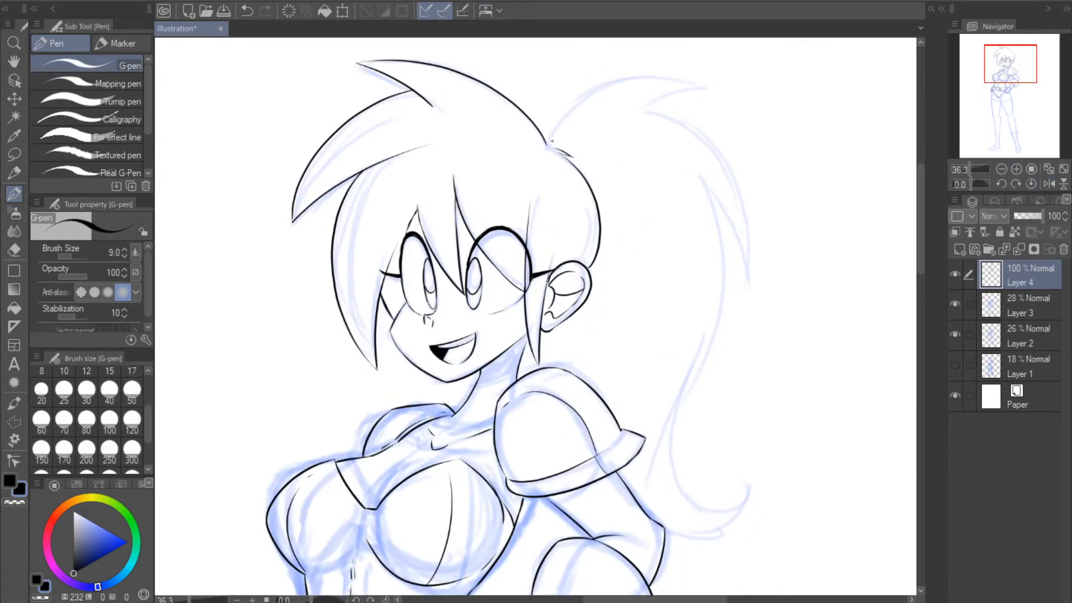
mouse_move(546, 144)
mouse_down()
mouse_move(569, 103)
mouse_move(692, 87)
mouse_up()
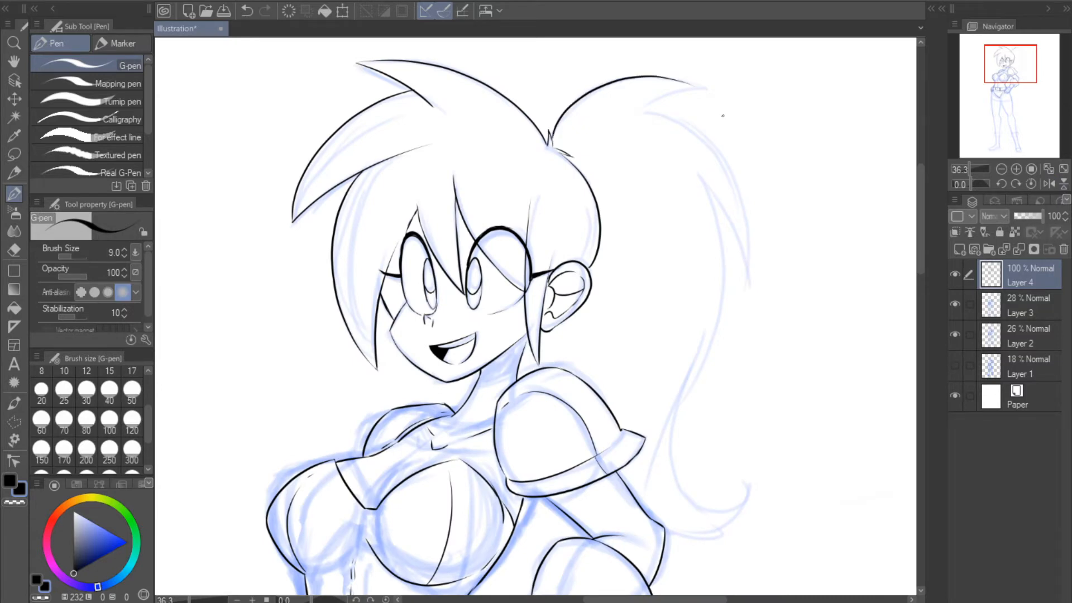
click(1047, 183)
mouse_move(378, 86)
mouse_down()
mouse_move(418, 96)
mouse_move(363, 120)
mouse_move(399, 114)
mouse_move(357, 147)
mouse_move(329, 279)
mouse_move(361, 193)
mouse_move(387, 395)
mouse_up()
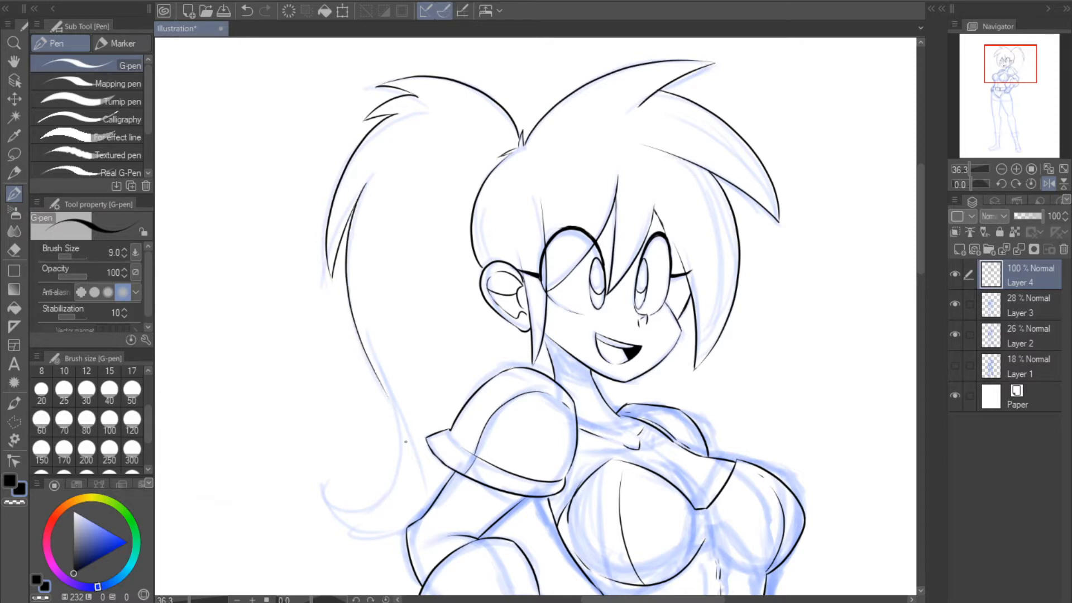
- Continue the ponytail's lower curve from shoulder level towards its curled tip, following the sketch
click(1048, 183)
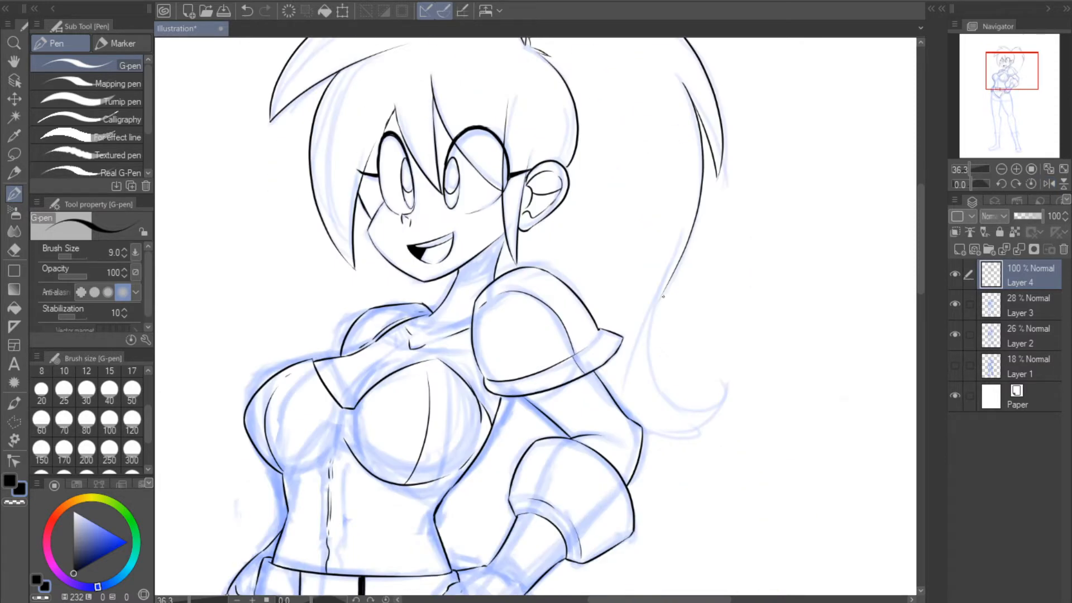
drag(663, 294, 704, 400)
click(1048, 183)
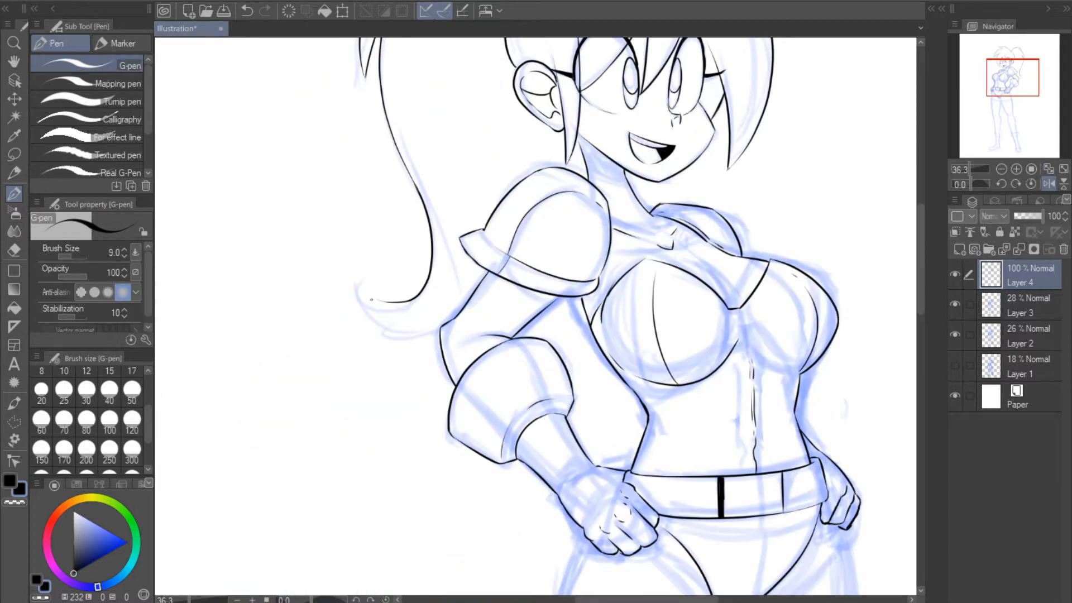
- Ink the ponytail's pointed tip and its underside back towards the elbow, and check it with the canvas flipped
drag(358, 281, 432, 334)
drag(359, 282, 386, 301)
key(ctrl+z)
drag(362, 291, 385, 302)
click(1047, 183)
click(1046, 183)
- Ink the small loose strand under the ponytail beside the elbow and clean it up with transparent colour
drag(1005, 87, 1005, 90)
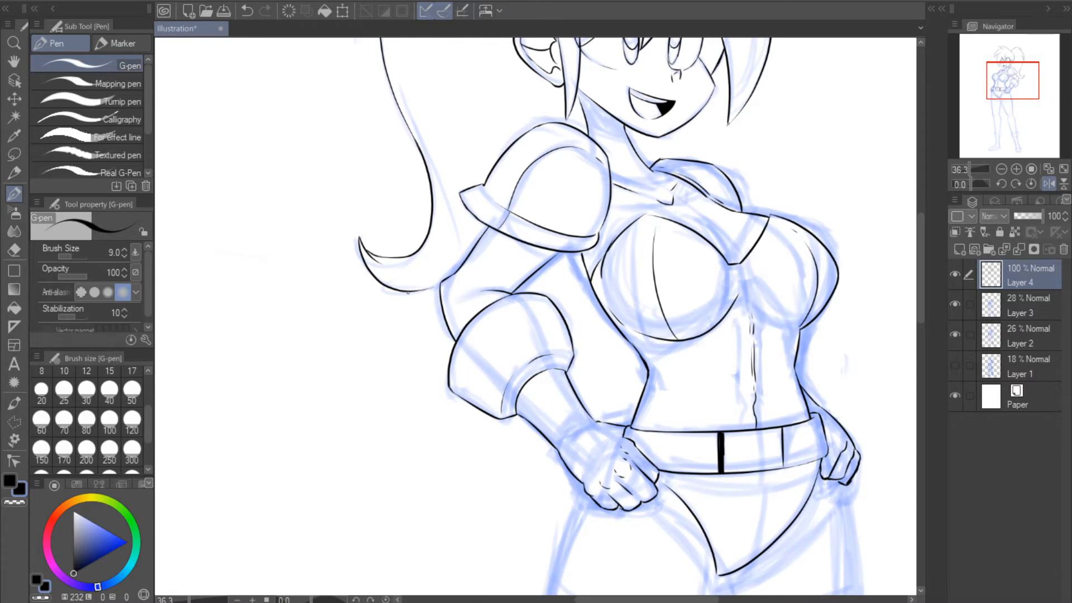
mouse_move(421, 289)
mouse_down()
mouse_move(401, 335)
mouse_move(441, 295)
mouse_up()
click(20, 502)
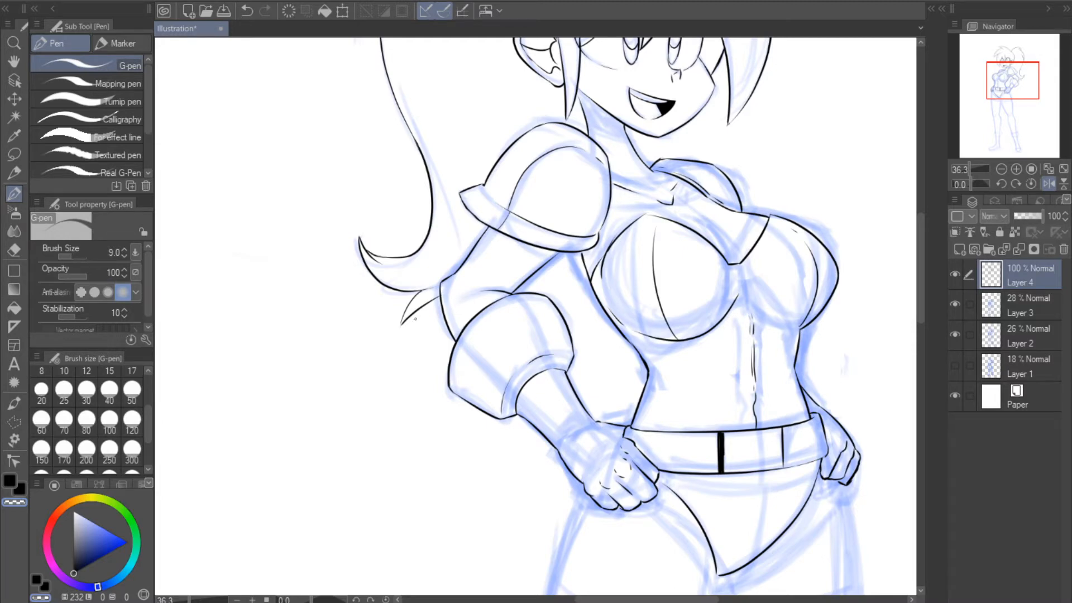
key(c)
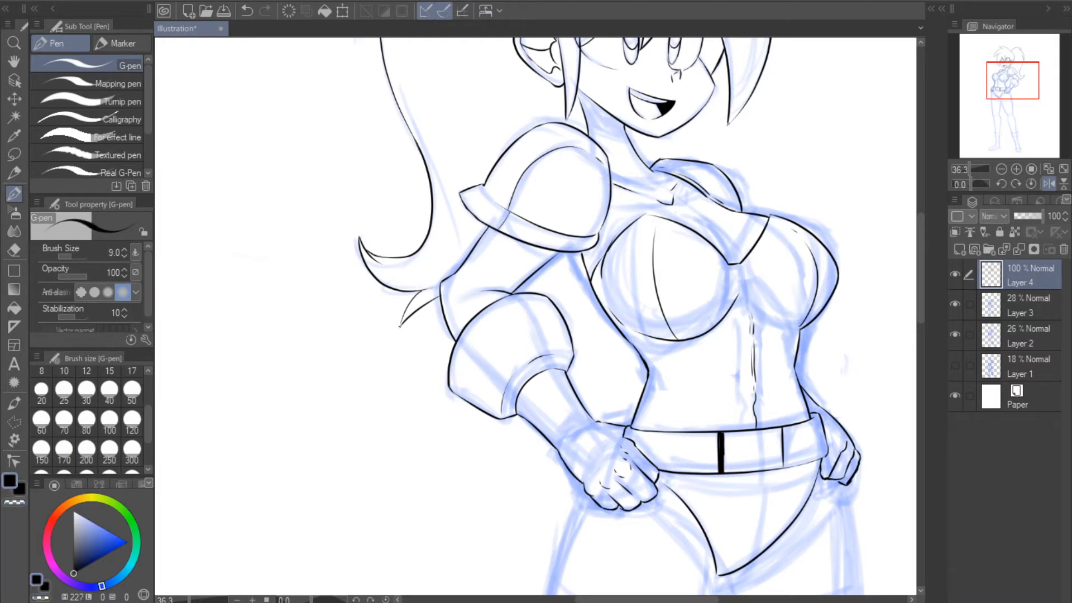
- Ink a short pointed hair strand in the gap between the torso and the near upper arm
click(1047, 183)
scroll(472, 280, down, 3)
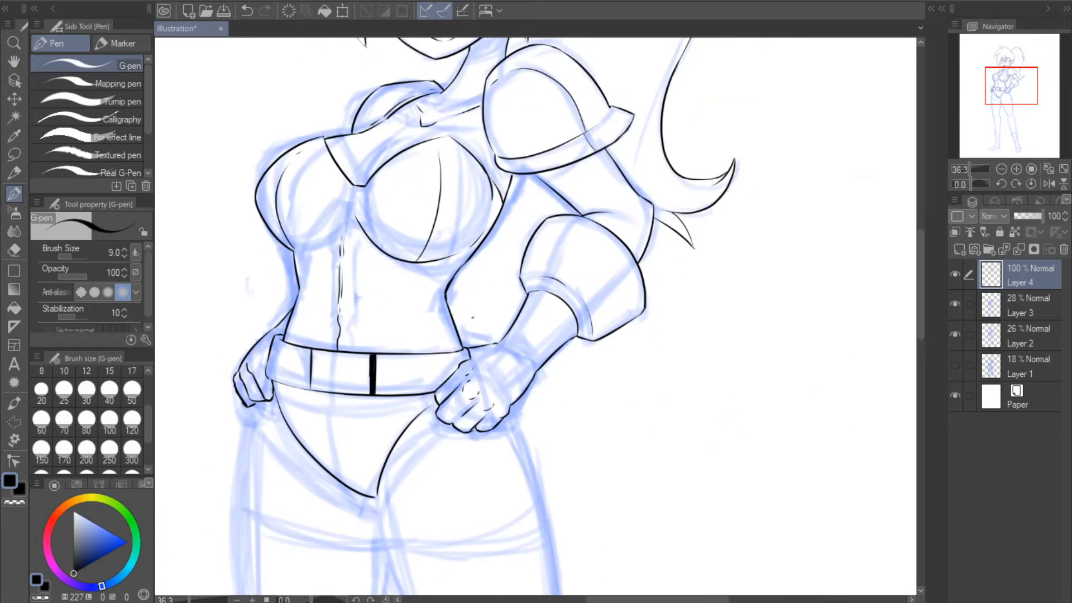
drag(992, 99, 989, 74)
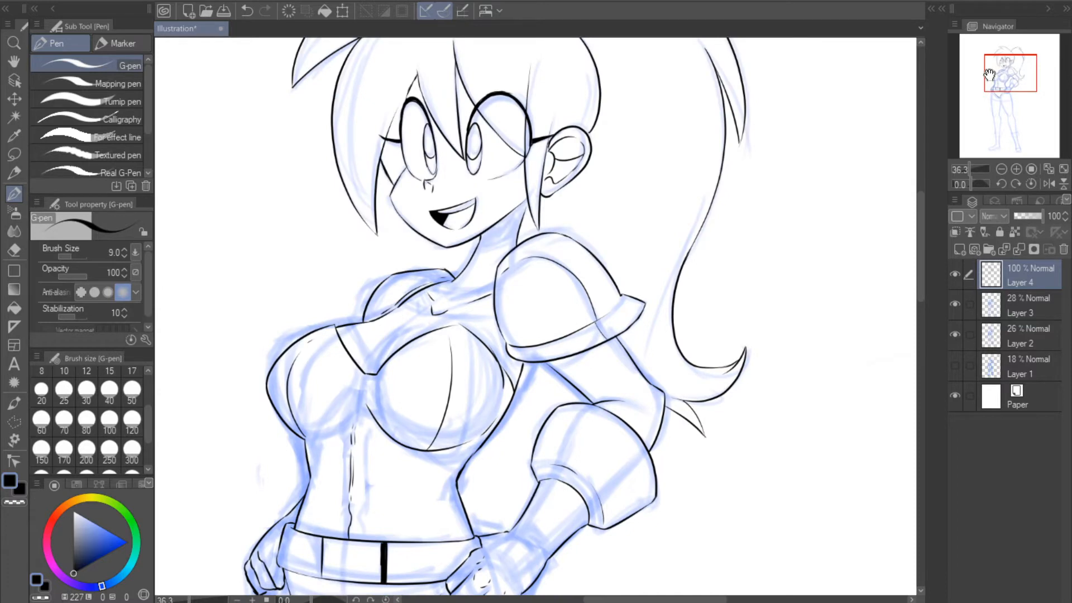
click(1047, 184)
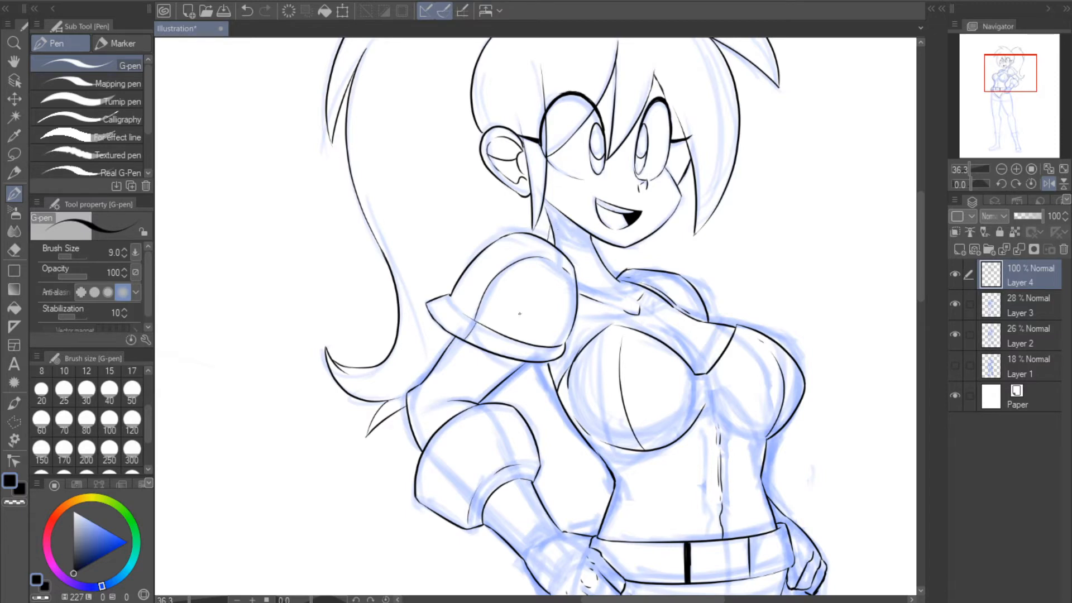
drag(514, 369, 522, 402)
click(1048, 184)
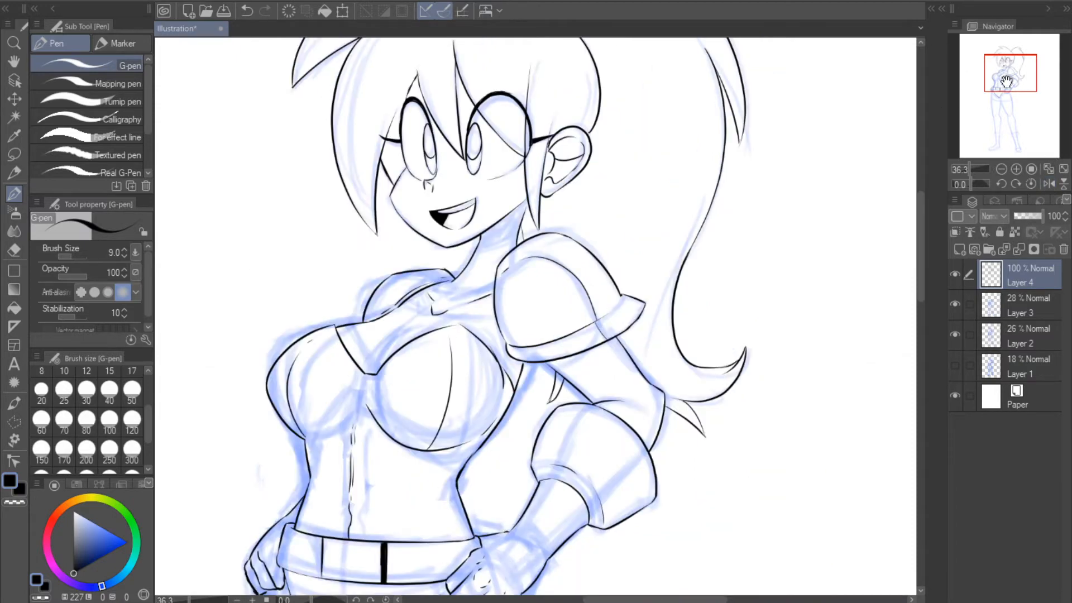
- Ink the outer thigh line of the near leg from under the fist to the knee, redrawing it along the sketch
mouse_move(1004, 78)
mouse_down()
mouse_move(1002, 63)
mouse_move(1005, 98)
mouse_up()
click(1048, 183)
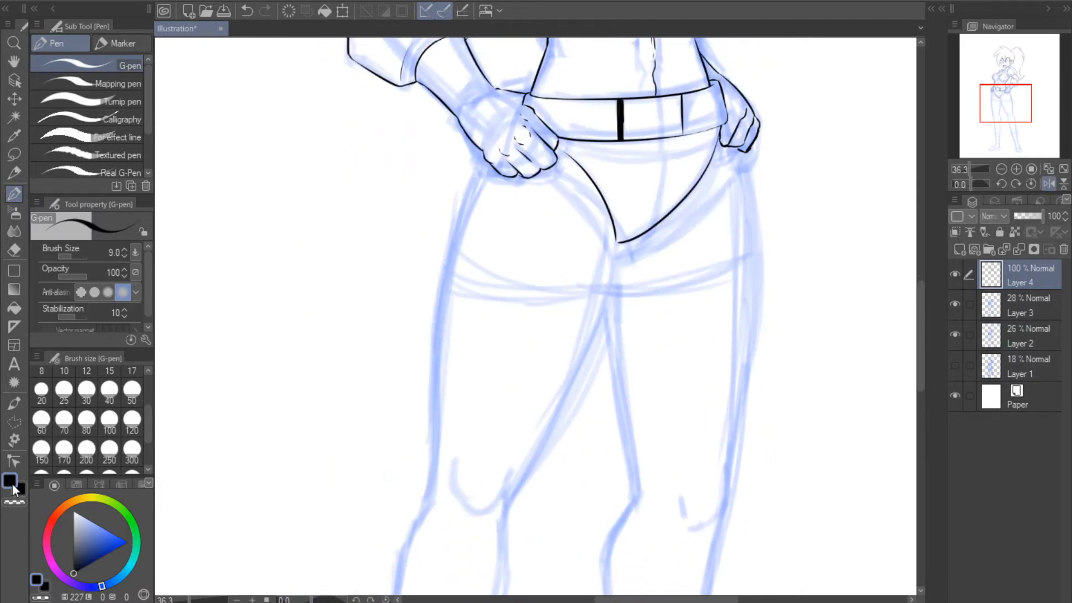
mouse_move(426, 501)
mouse_down()
mouse_move(438, 246)
mouse_move(466, 186)
mouse_up()
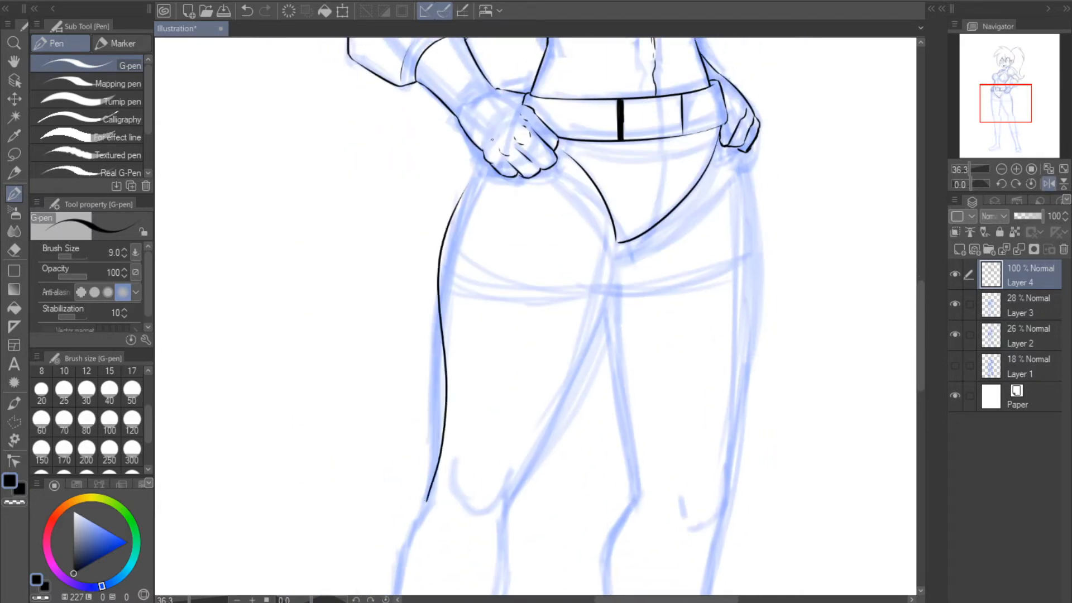
key(ctrl+z)
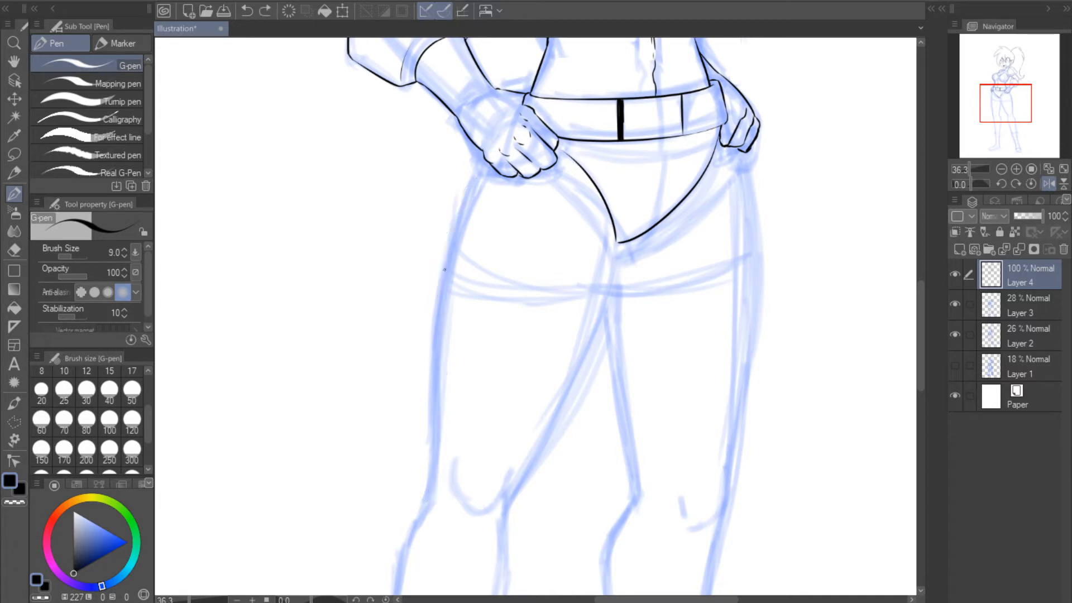
drag(422, 501, 481, 154)
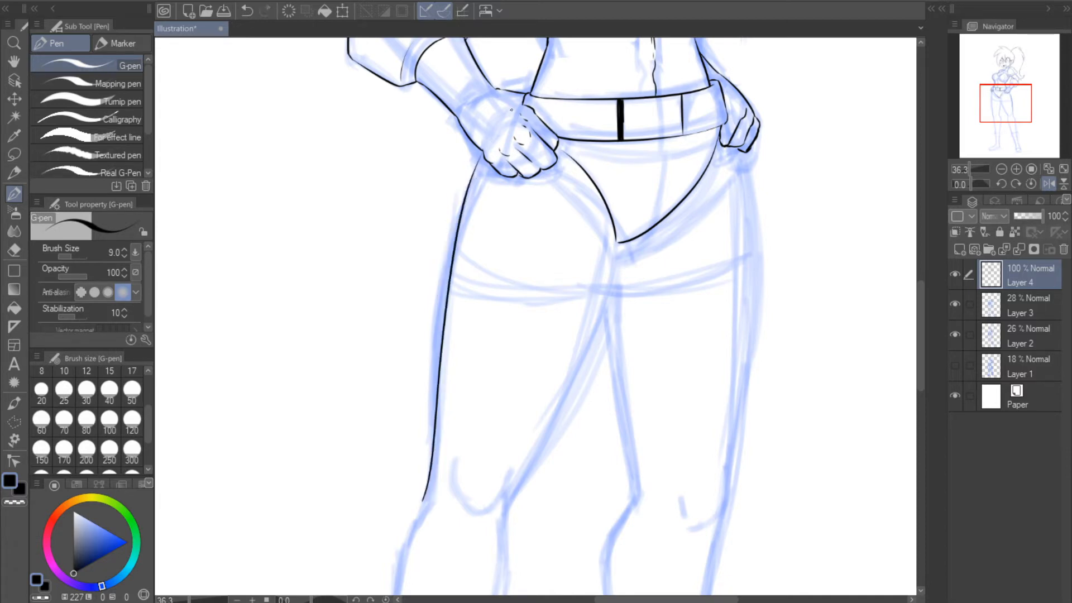
- Flip the canvas and ink the outer thigh line of the far leg from the hand down to the knee
click(1045, 182)
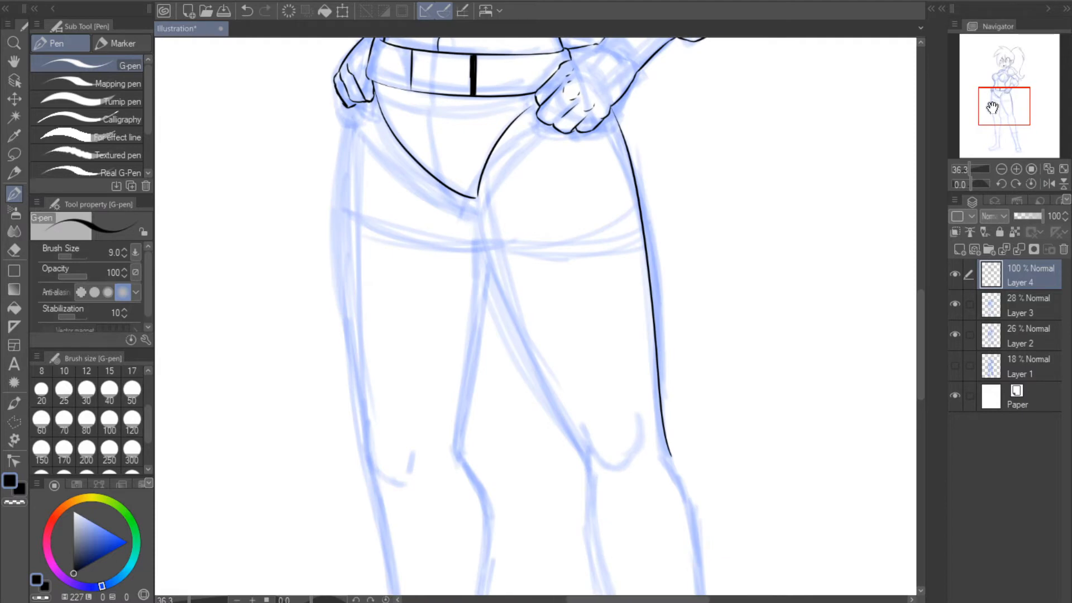
mouse_move(350, 104)
mouse_down()
mouse_move(368, 465)
mouse_move(347, 109)
mouse_up()
key(ctrl+z)
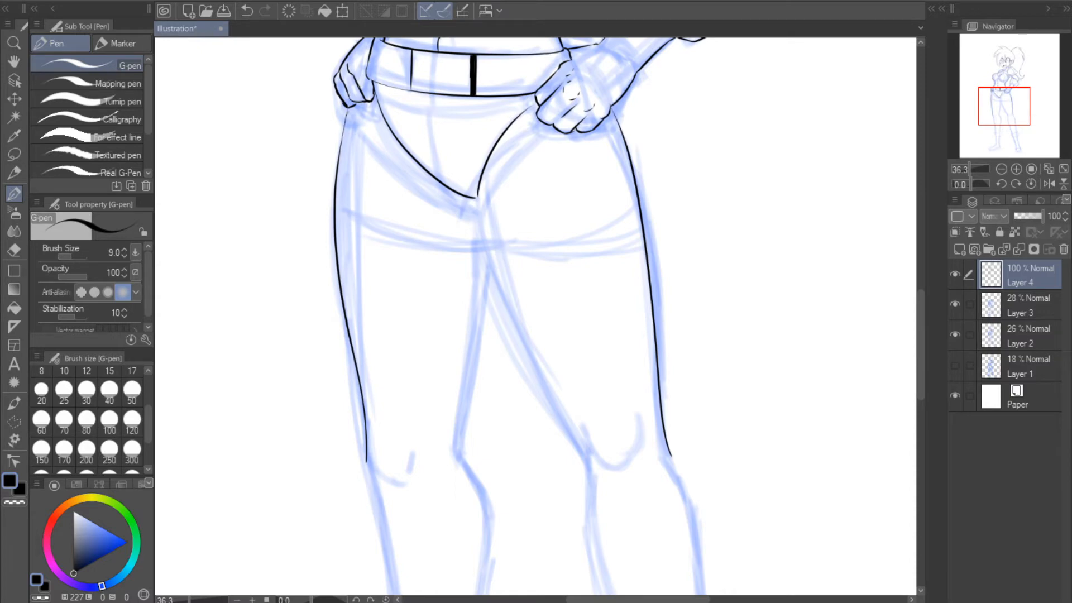
- Ink the near leg's inner thigh line from the crotch to just below the knee, redrawing until it curves in
click(1049, 184)
drag(1010, 109, 1010, 115)
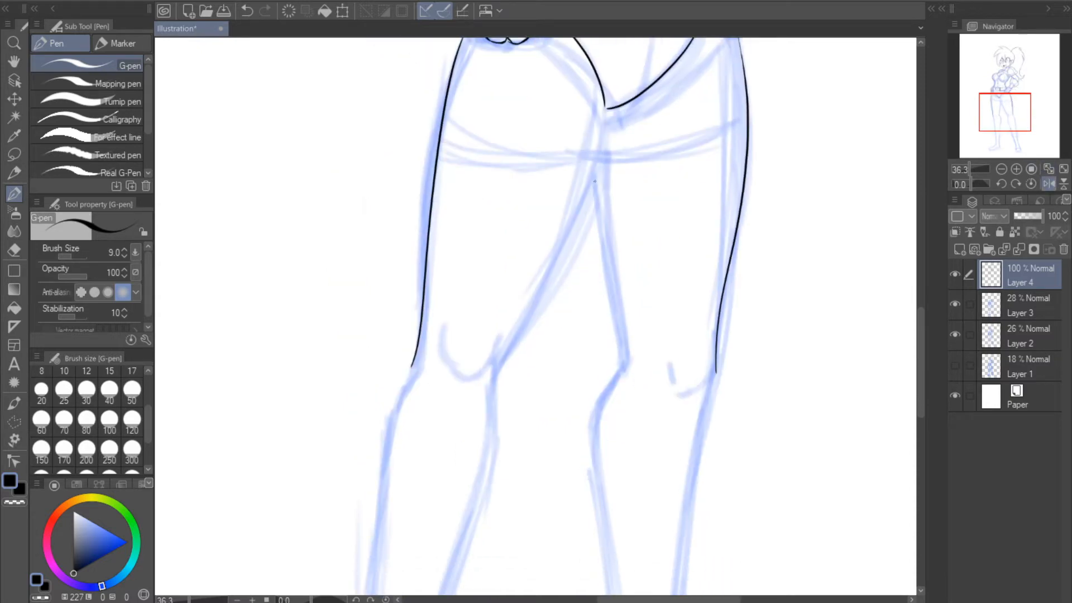
drag(605, 105, 491, 388)
key(ctrl+z)
drag(605, 106, 496, 404)
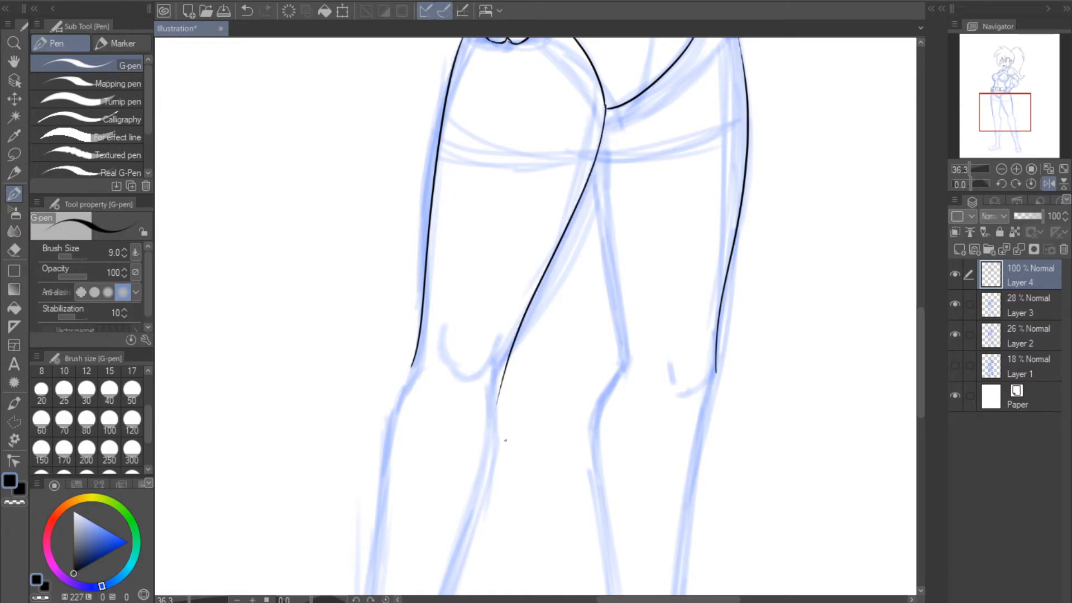
key(ctrl+z)
mouse_move(604, 109)
mouse_down()
mouse_move(495, 402)
mouse_move(505, 412)
mouse_move(497, 381)
mouse_move(493, 416)
mouse_up()
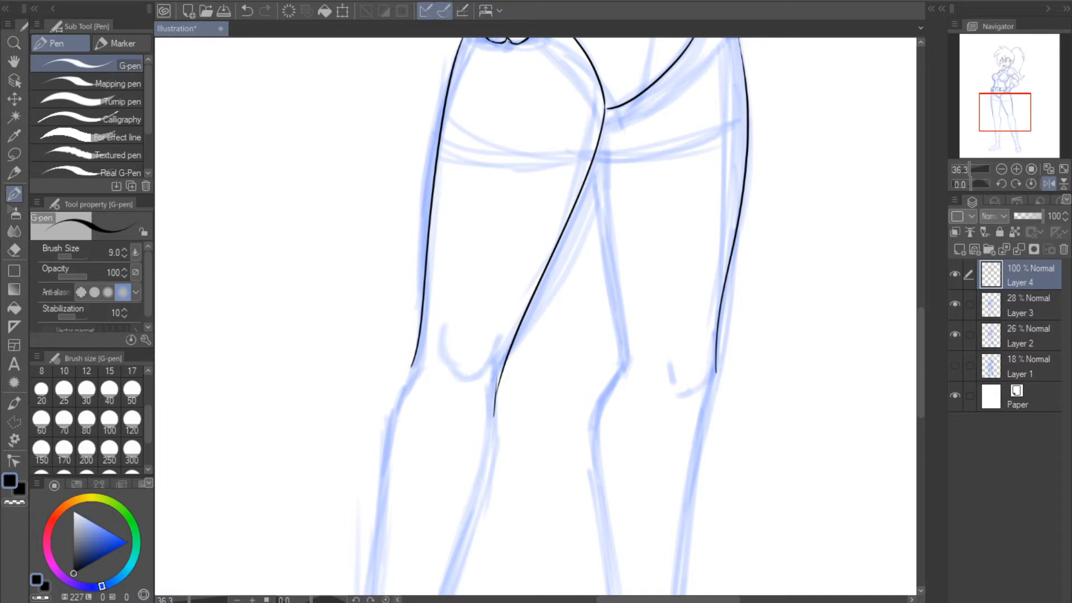
- Ink the near leg's outer shin line from the ankle cuff up to the knee and join it to the thigh line
drag(991, 119, 985, 138)
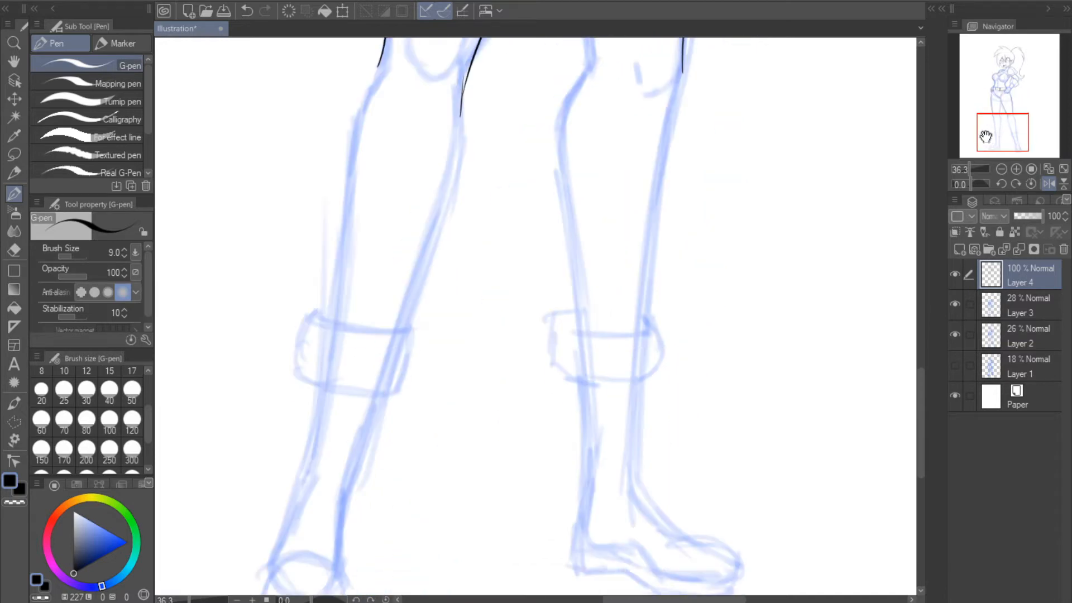
drag(336, 321, 370, 88)
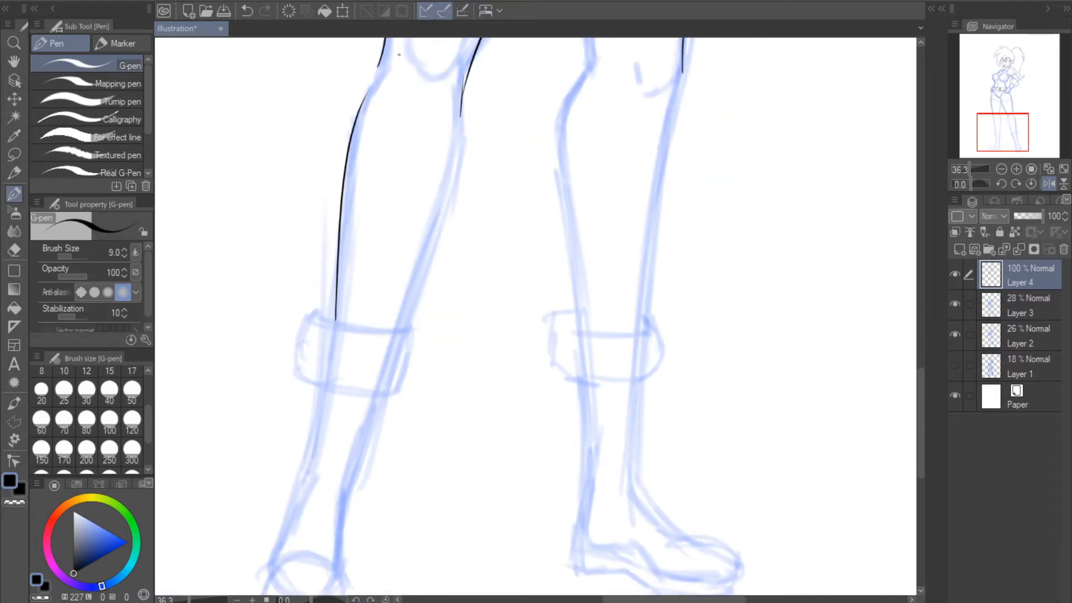
drag(1000, 118, 1003, 105)
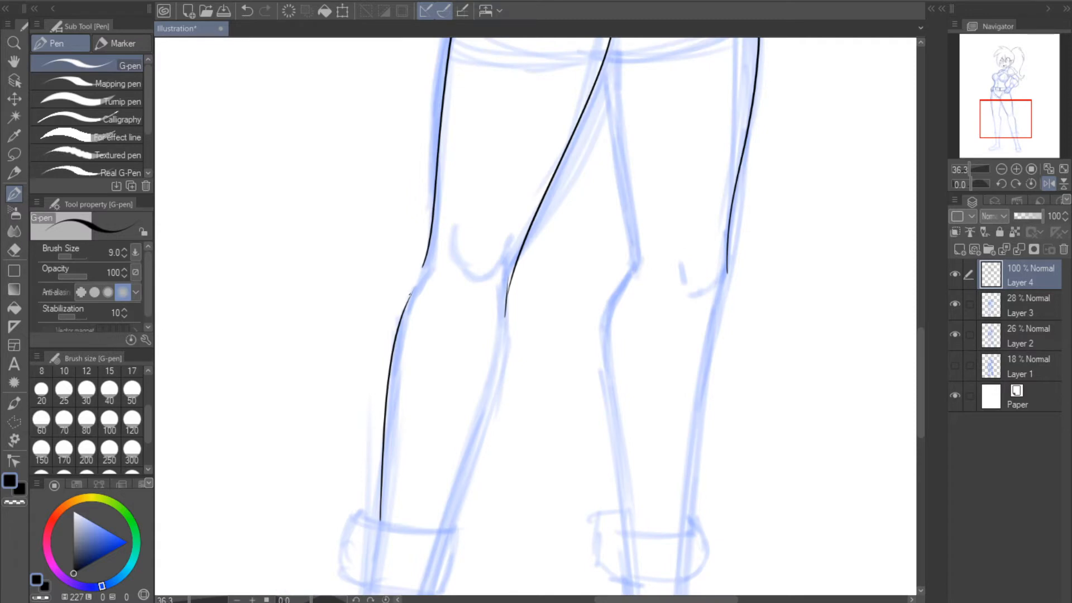
key(ctrl+z)
drag(410, 301, 426, 259)
key(ctrl+z)
- Ink the near leg's inner calf line from below the knee down to the cuff
drag(1008, 120, 1008, 124)
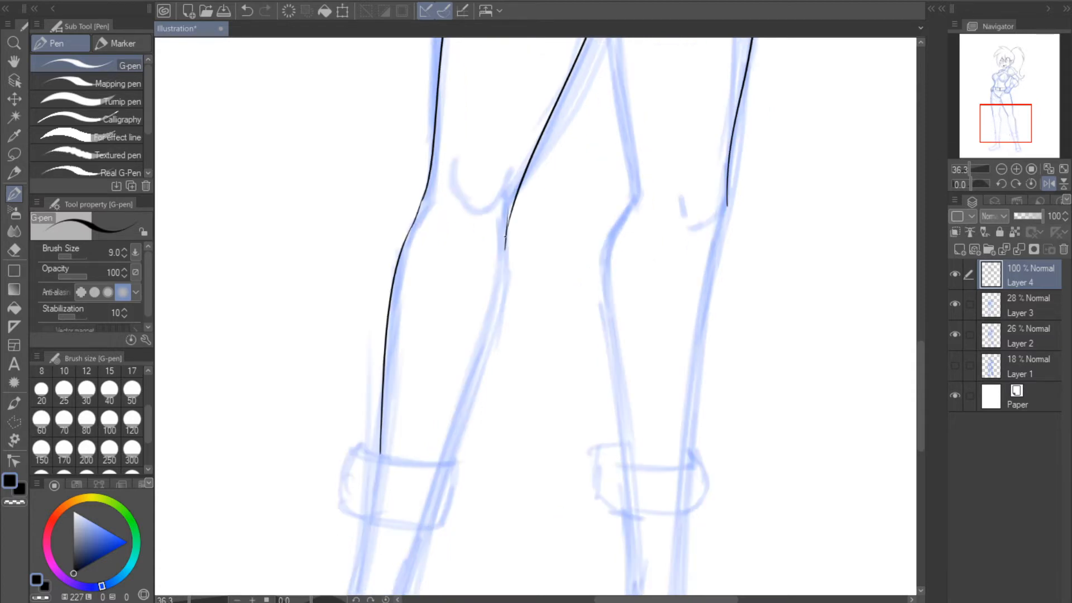
mouse_move(505, 235)
mouse_down()
mouse_move(489, 344)
mouse_move(444, 463)
mouse_up()
key(ctrl+z)
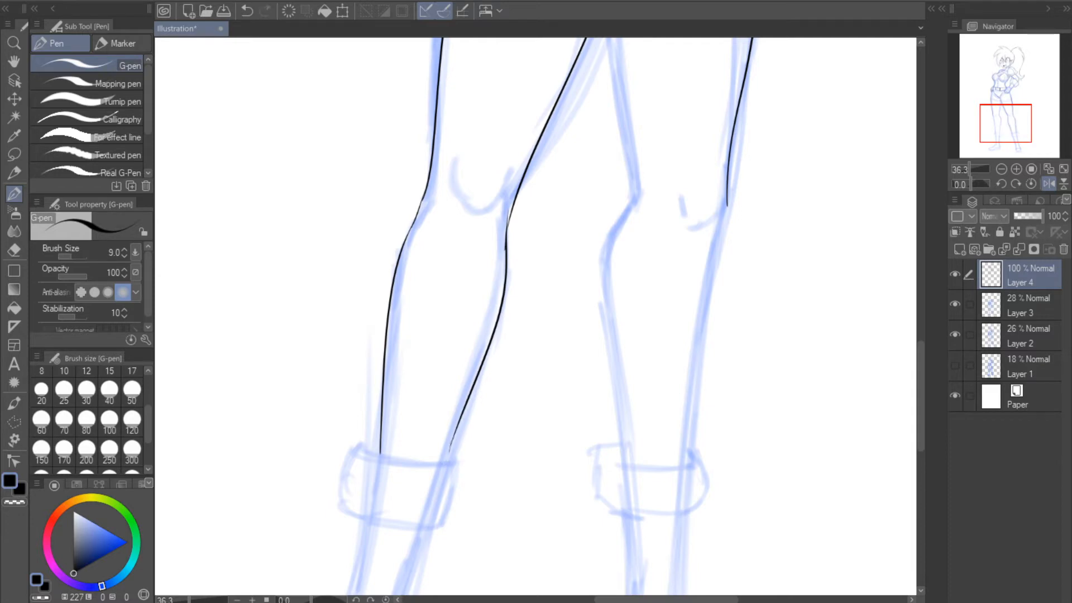
- Ink the near leg's ankle cuff outline: the outer side, the inner side and the rounded lower edge
drag(996, 116, 997, 127)
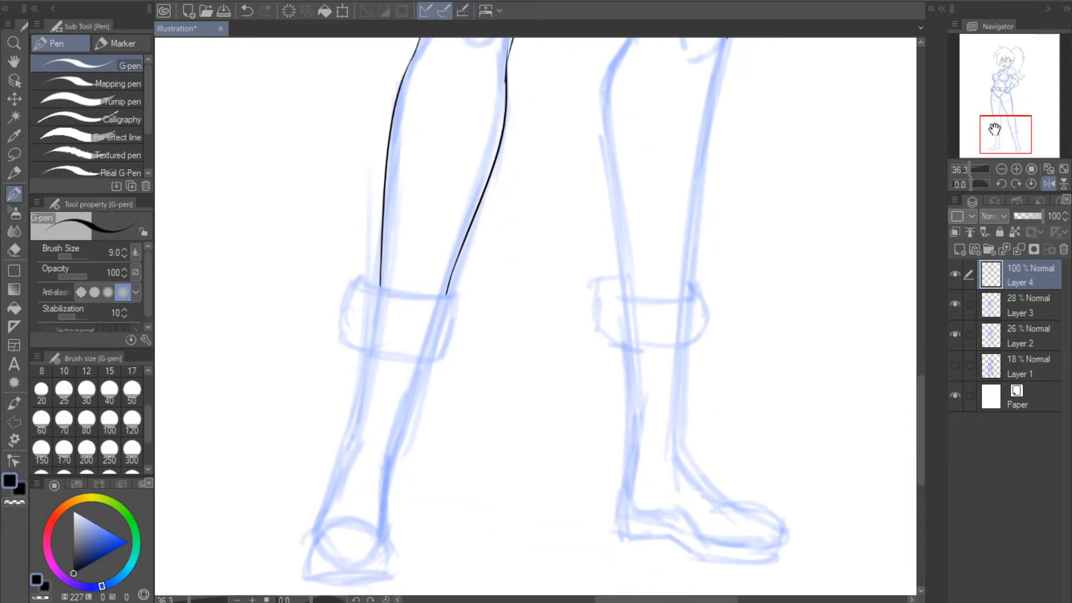
mouse_move(357, 348)
mouse_down()
mouse_move(354, 292)
mouse_move(352, 314)
mouse_move(371, 274)
mouse_up()
key(c)
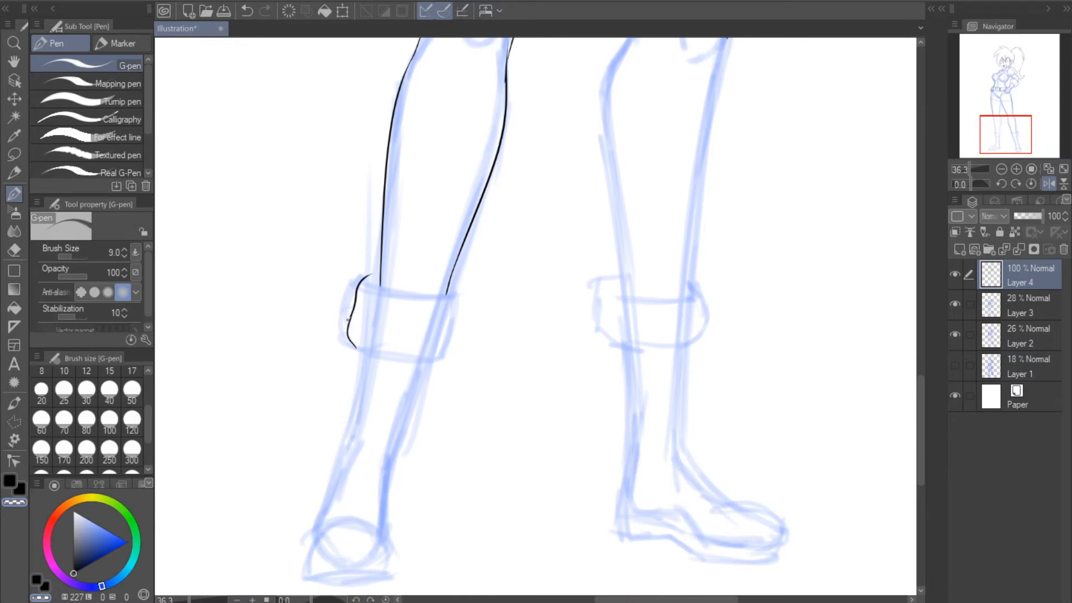
key(c)
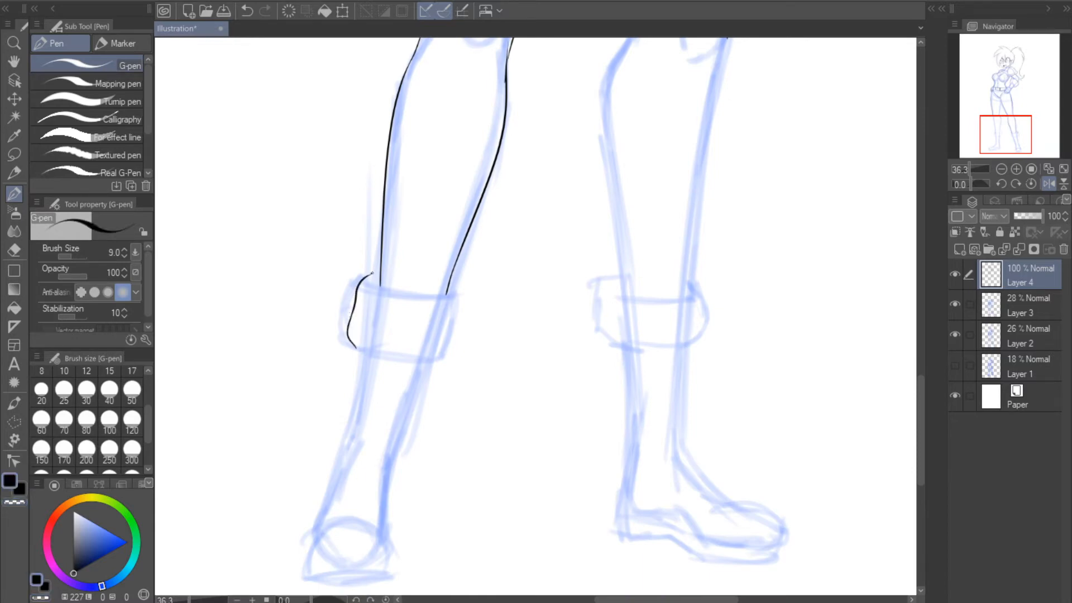
click(1049, 184)
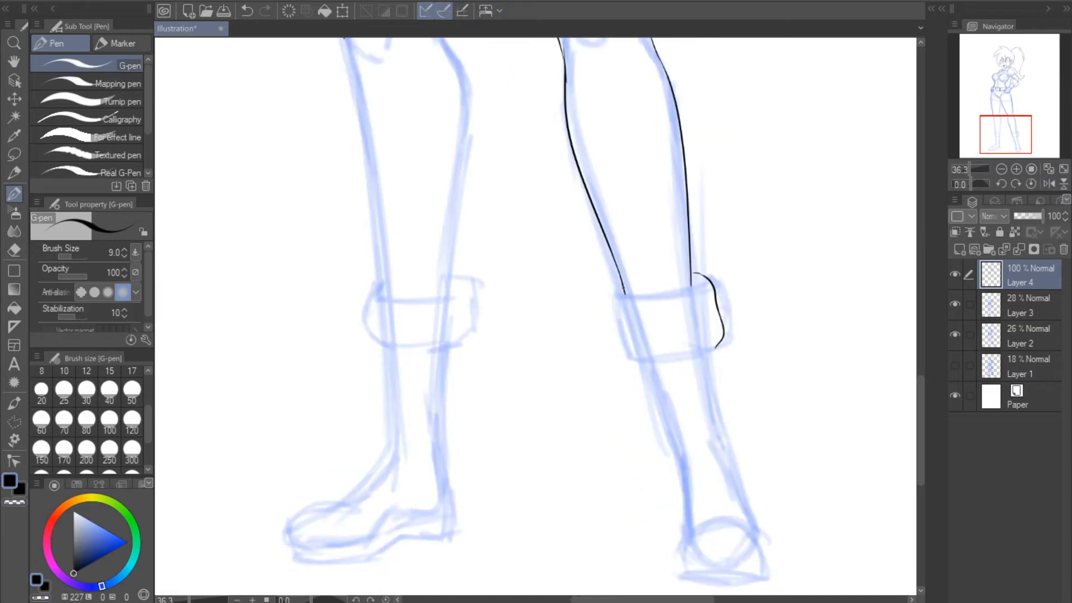
mouse_move(623, 284)
mouse_down()
mouse_move(613, 325)
mouse_move(631, 356)
mouse_move(624, 347)
mouse_move(648, 366)
mouse_move(721, 343)
mouse_up()
key(ctrl+z)
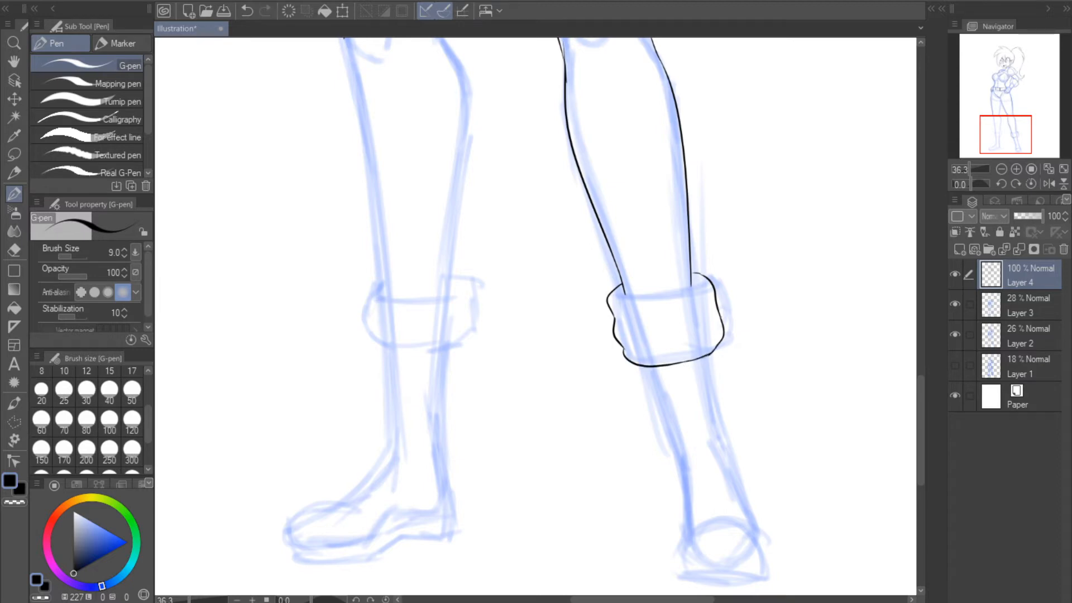
- Ink the near cuff's curved top opening around the leg and add short fold lines across the cuff
click(1047, 184)
click(1047, 184)
drag(624, 294, 693, 287)
key(ctrl+z)
key(ctrl+z)
key(ctrl+z)
click(1049, 183)
mouse_move(344, 247)
mouse_down()
mouse_move(408, 237)
mouse_move(382, 244)
mouse_up()
key(ctrl+z)
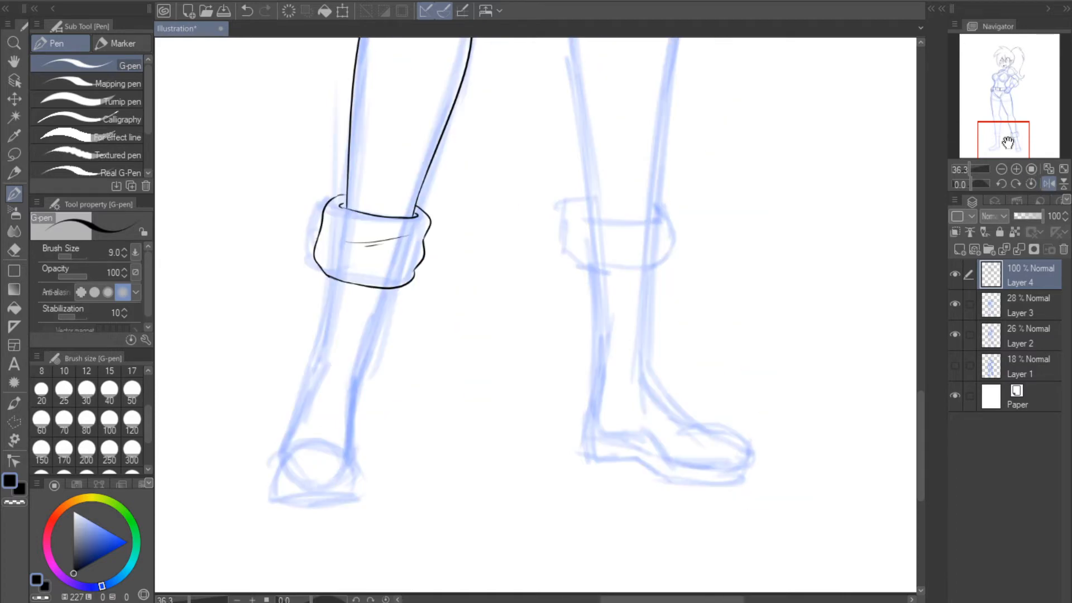
- Ink the near leg's outer ankle line between the foot and the cuff's lower edge
drag(1002, 137, 1010, 143)
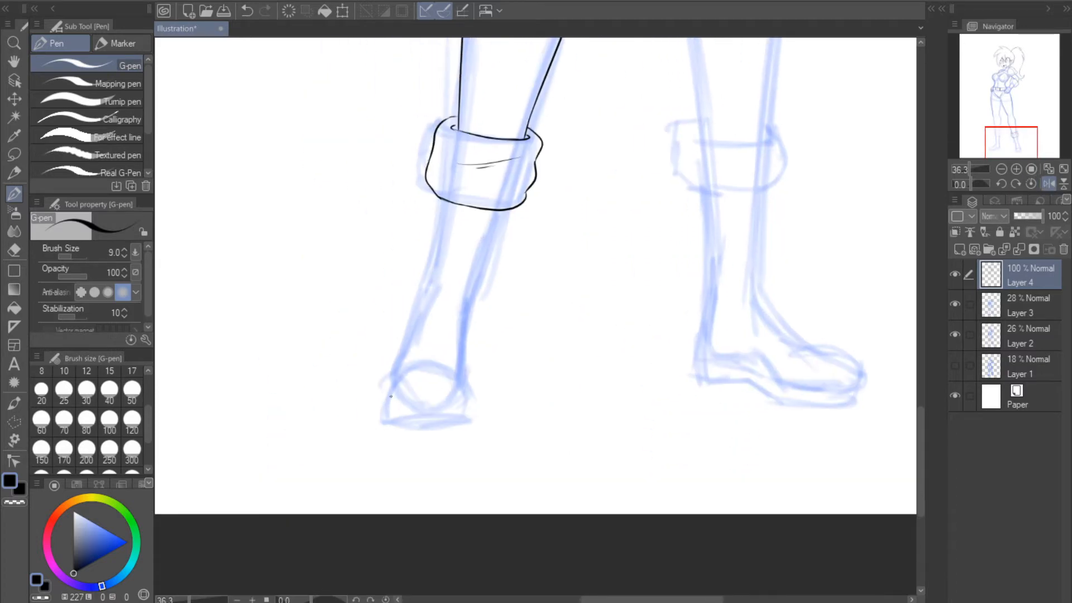
drag(391, 396, 409, 337)
key(ctrl+z)
drag(392, 385, 445, 205)
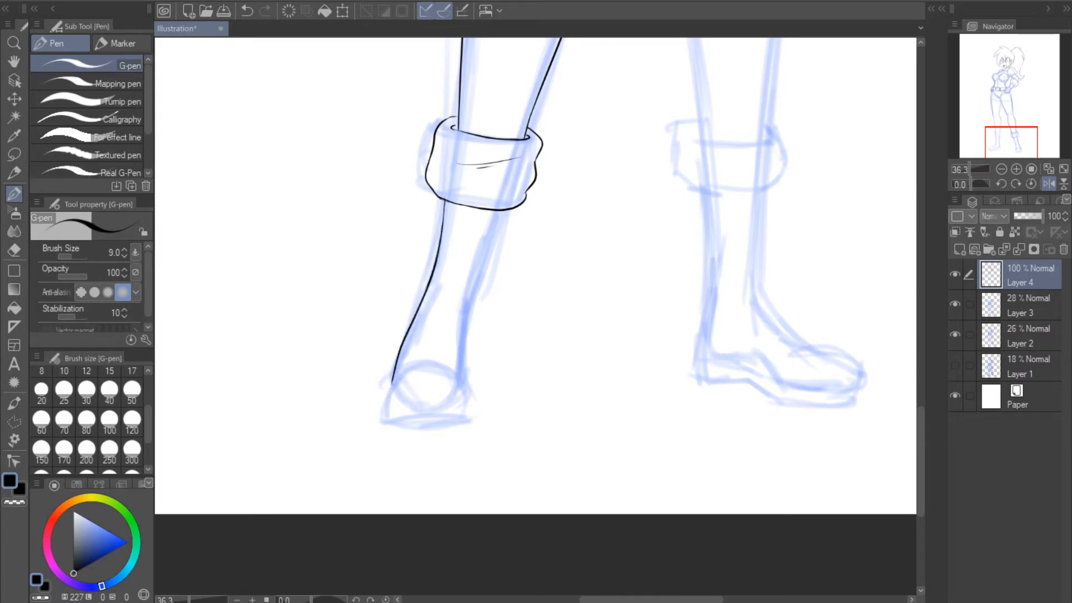
- Ink the near leg's inner ankle line from the cuff down to the foot, redrawing it as one smooth curve
drag(461, 384, 476, 277)
key(ctrl+z)
drag(461, 382, 486, 267)
key(ctrl+z)
drag(497, 214, 462, 394)
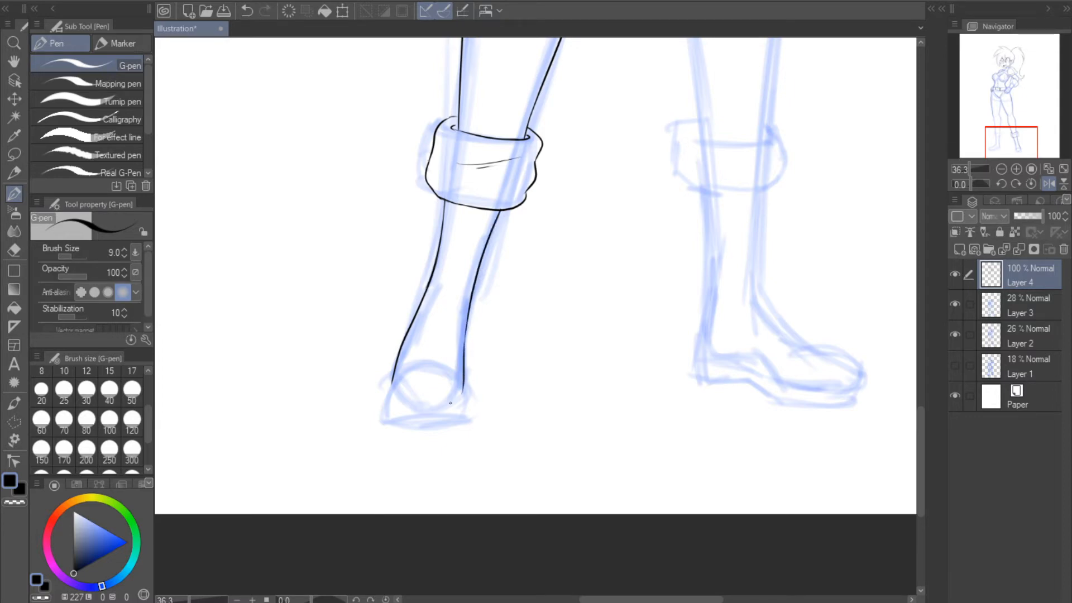
- Ink the near foot's rounded bottom edge between the ankle lines and the arc across the top of the toes
drag(997, 148, 999, 153)
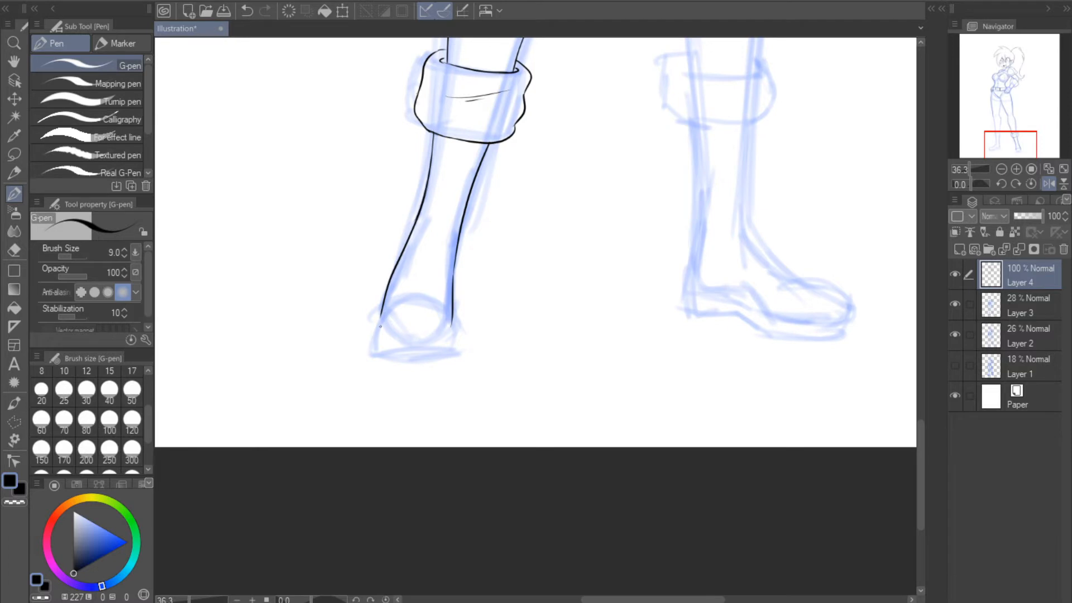
drag(380, 316, 426, 346)
key(ctrl+z)
drag(381, 316, 444, 330)
key(ctrl+z)
mouse_move(377, 318)
mouse_down()
mouse_move(454, 330)
mouse_move(440, 337)
mouse_move(453, 322)
mouse_up()
key(c)
key(c)
drag(389, 308, 447, 312)
- Flip the canvas and ink the rounded toe tip of the far foot
click(1048, 184)
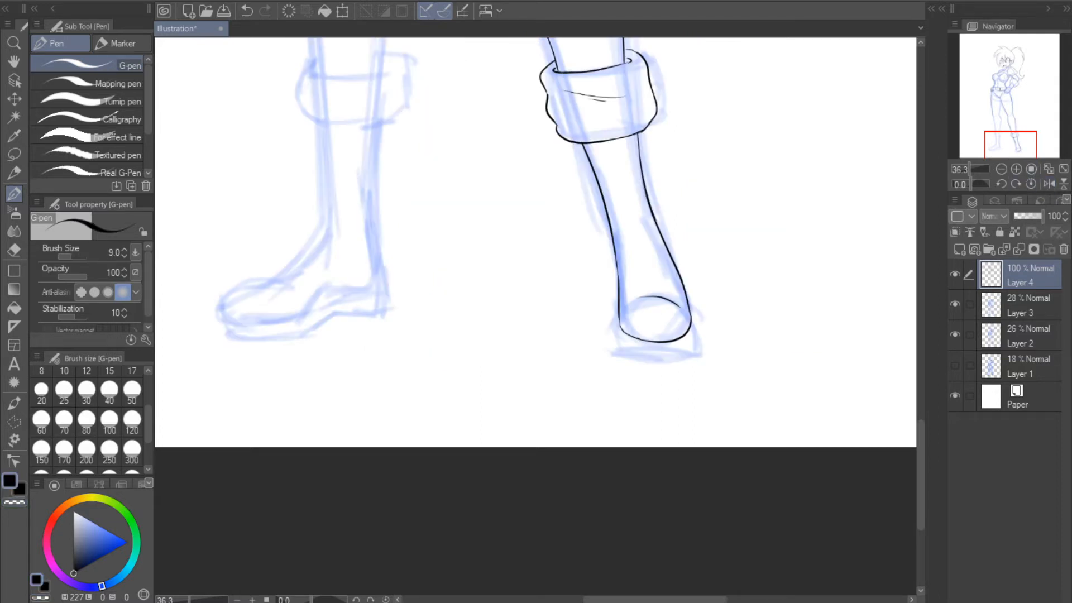
mouse_move(224, 315)
mouse_down()
mouse_move(229, 290)
mouse_move(308, 280)
mouse_up()
key(ctrl+z)
mouse_move(225, 320)
mouse_down()
mouse_move(229, 289)
mouse_move(298, 280)
mouse_up()
key(ctrl+z)
key(ctrl+z)
key(ctrl+z)
- Ink the top edge of the far foot from the toe to the instep, redrawing until it flows smoothly
drag(230, 288, 296, 281)
key(ctrl+z)
drag(229, 288, 302, 279)
key(ctrl+z)
mouse_move(227, 287)
mouse_down()
mouse_move(277, 281)
mouse_move(316, 291)
mouse_move(311, 257)
mouse_move(327, 217)
mouse_up()
key(ctrl+z)
key(ctrl+z)
key(ctrl+z)
- Ink the far leg's front ankle line from the instep up to the sketched cuff
drag(312, 257, 327, 192)
key(ctrl+z)
mouse_move(309, 258)
mouse_down()
mouse_move(330, 191)
mouse_move(319, 122)
mouse_up()
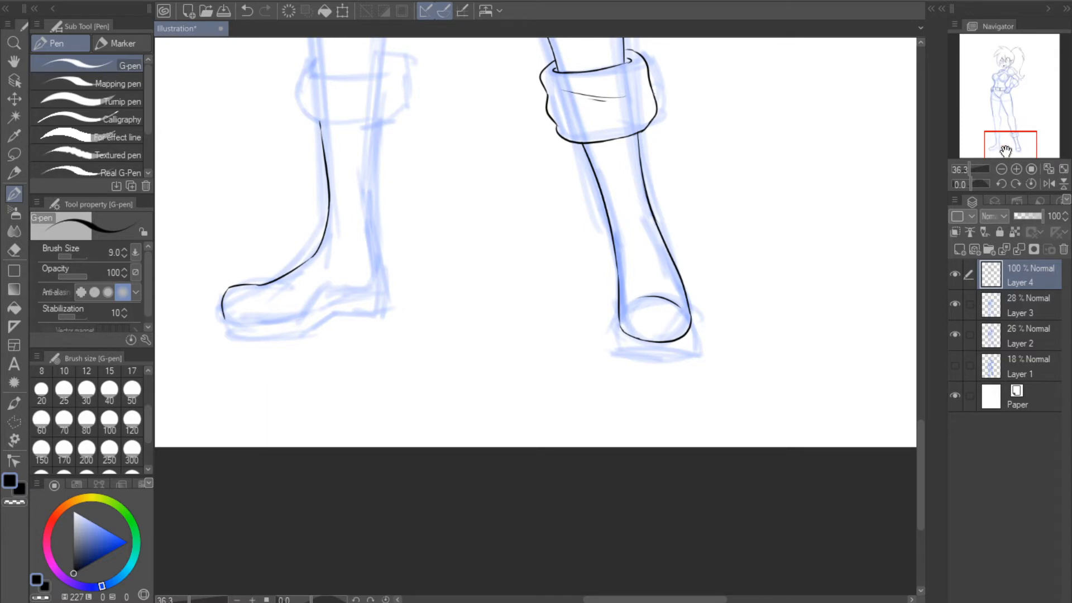
- Ink the far leg's ankle cuff outline with both sides and the lower edge
drag(1005, 149, 994, 136)
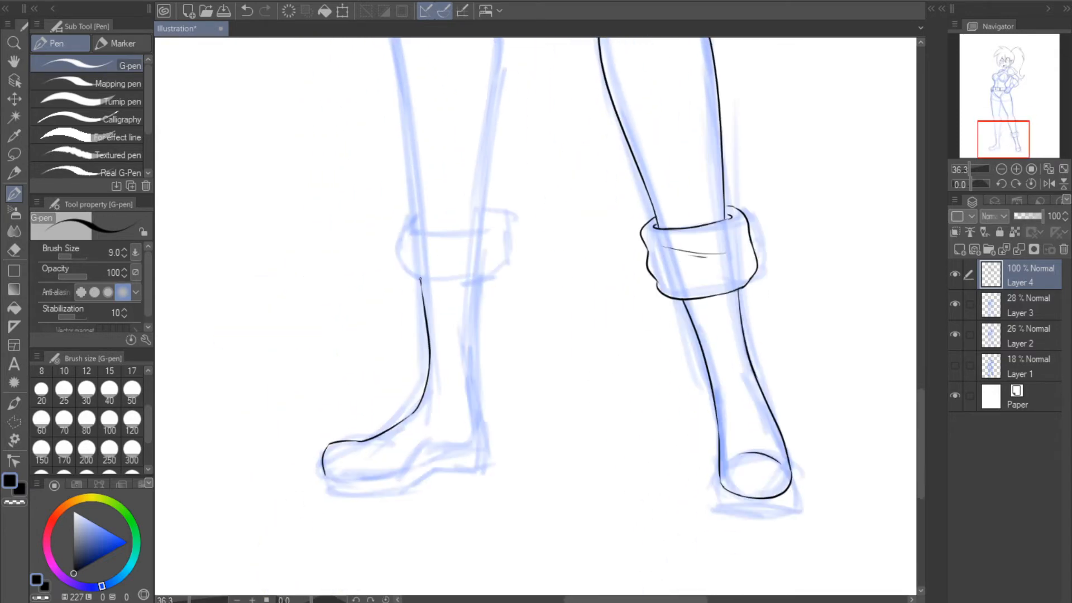
mouse_move(419, 281)
mouse_down()
mouse_move(402, 250)
mouse_move(412, 277)
mouse_move(429, 277)
mouse_up()
key(ctrl+z)
key(ctrl+z)
mouse_move(409, 213)
mouse_down()
mouse_move(398, 254)
mouse_move(411, 295)
mouse_move(506, 284)
mouse_move(508, 218)
mouse_move(510, 246)
mouse_up()
key(ctrl+z)
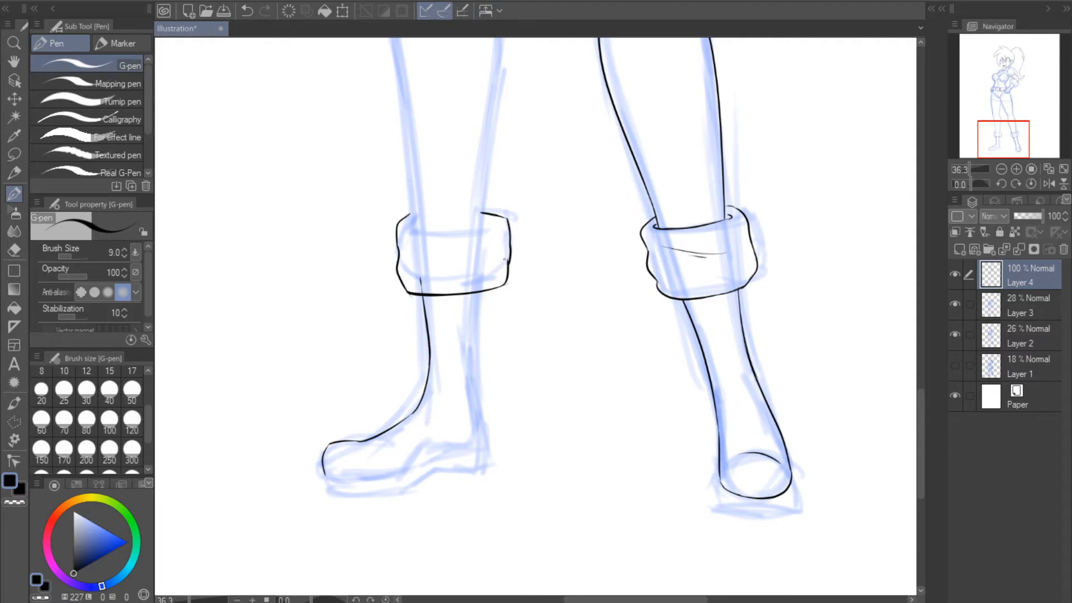
- Erase the ankle line inside the far cuff and ink the cuff's curved top opening
key(c)
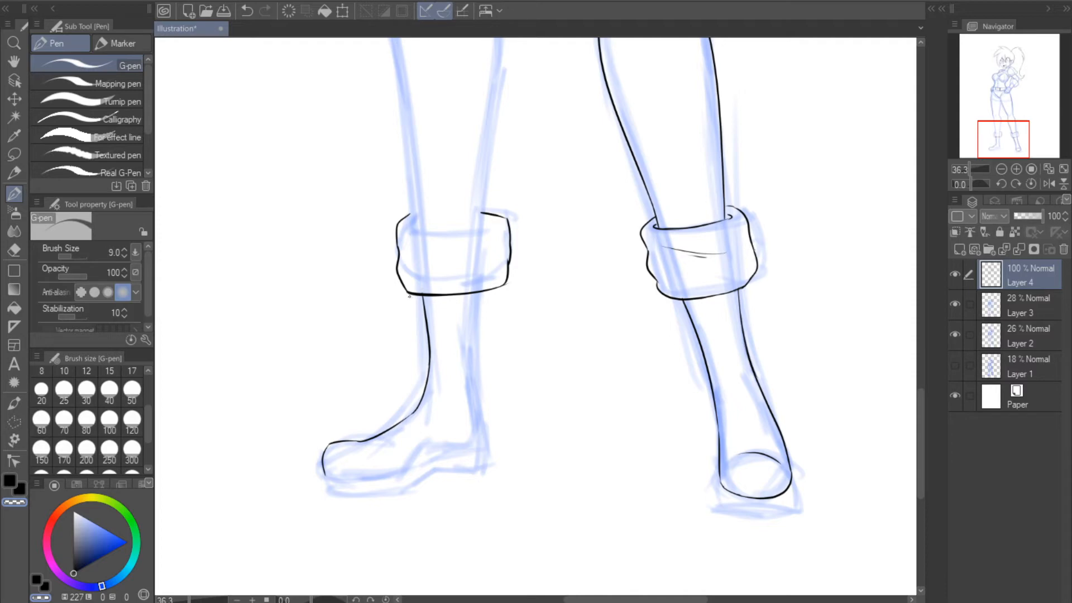
key(c)
mouse_move(417, 221)
mouse_down()
mouse_move(471, 231)
mouse_move(481, 221)
mouse_move(468, 230)
mouse_up()
key(ctrl+z)
key(ctrl+z)
key(ctrl+z)
key(c)
click(1048, 184)
drag(1001, 131, 993, 117)
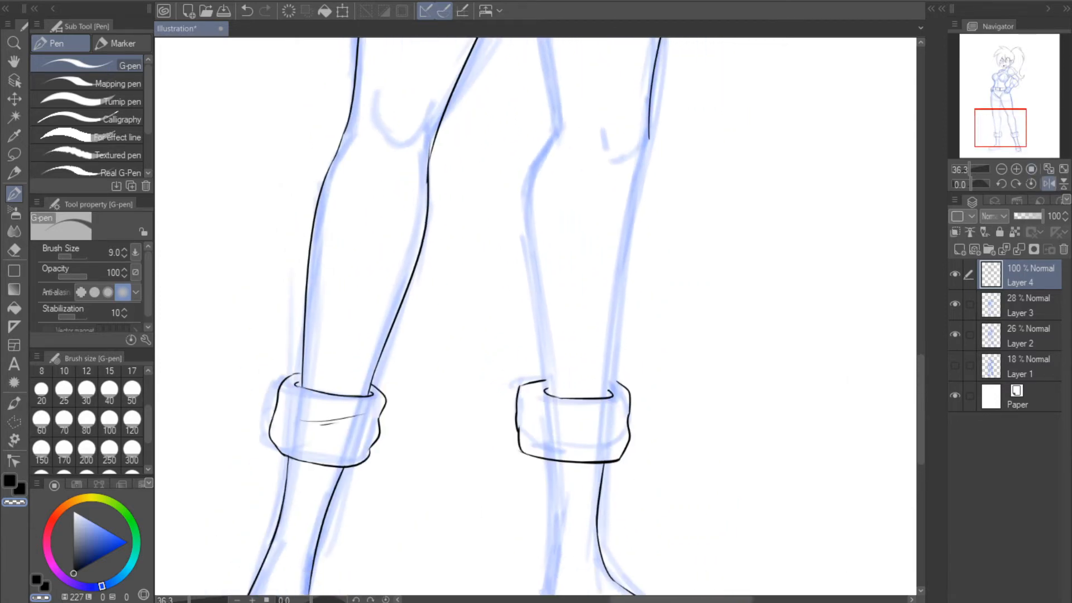
key(c)
drag(545, 388, 522, 227)
key(ctrl+z)
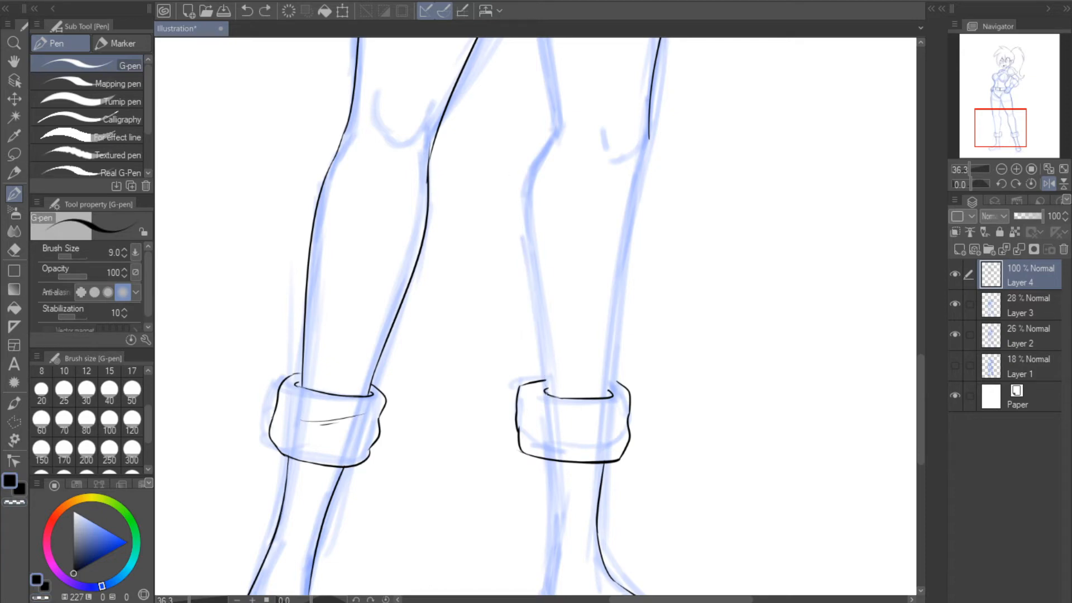
drag(546, 393, 533, 175)
key(ctrl+z)
- Flip the canvas back and ink the far leg's inner calf line from the knee down into the cuff, redrawing until it curves smoothly
click(1048, 183)
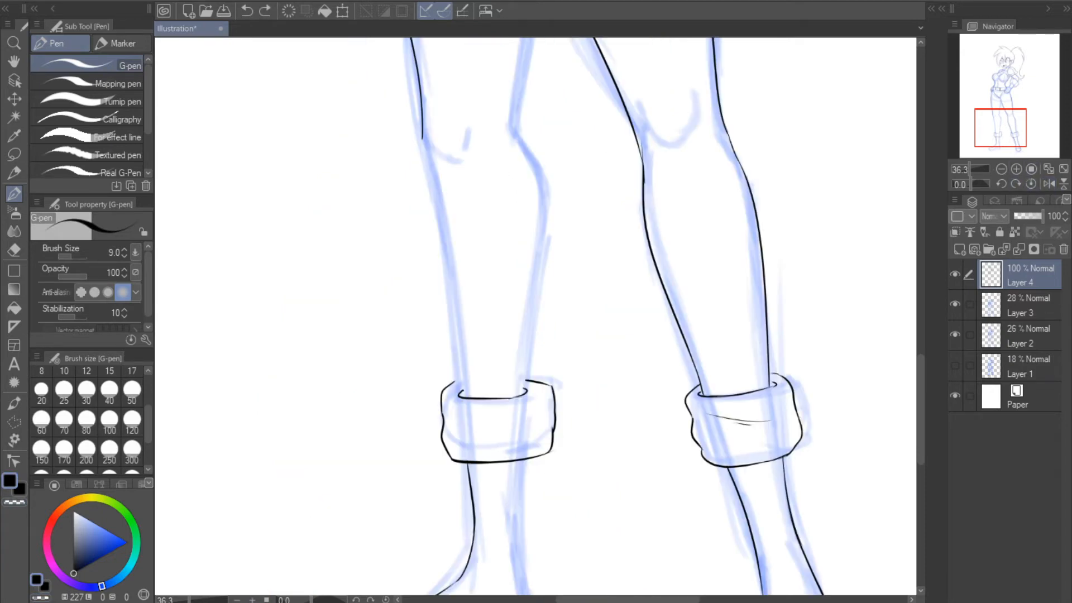
mouse_move(511, 125)
mouse_down()
mouse_move(551, 202)
mouse_move(515, 382)
mouse_move(533, 306)
mouse_move(537, 161)
mouse_up()
key(ctrl+z)
key(ctrl+z)
mouse_move(513, 126)
mouse_down()
mouse_move(534, 298)
mouse_move(520, 377)
mouse_move(524, 331)
mouse_up()
key(ctrl+z)
key(ctrl+z)
mouse_move(514, 127)
mouse_down()
mouse_move(533, 297)
mouse_move(528, 368)
mouse_up()
key(ctrl+z)
mouse_move(516, 132)
mouse_down()
mouse_move(533, 168)
mouse_move(517, 400)
mouse_up()
key(ctrl+z)
key(c)
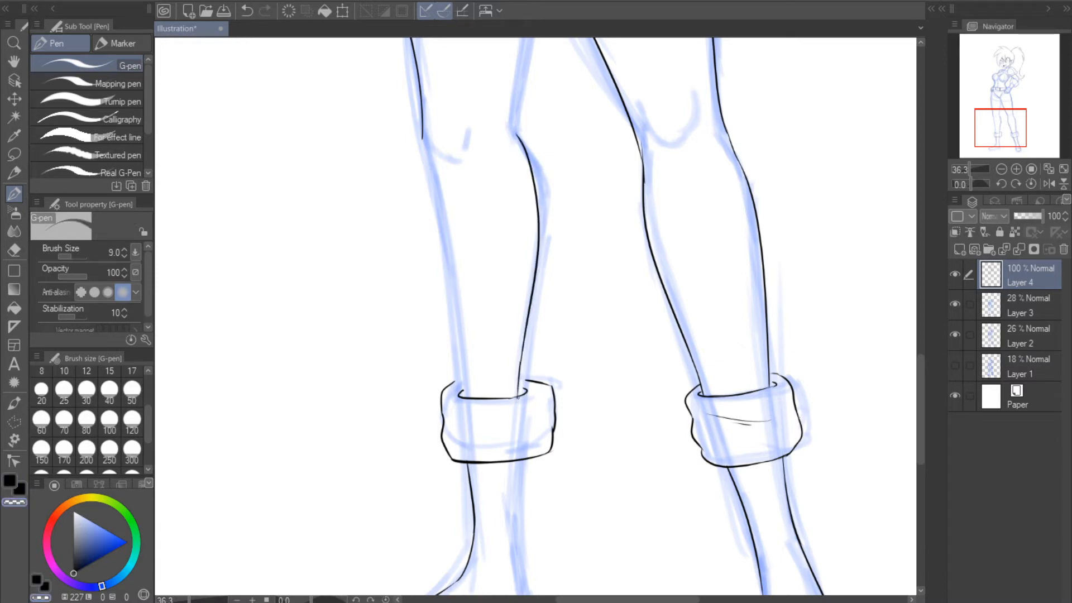
- Erase the inner side of the far leg's cuff with the Hard eraser
click(1049, 184)
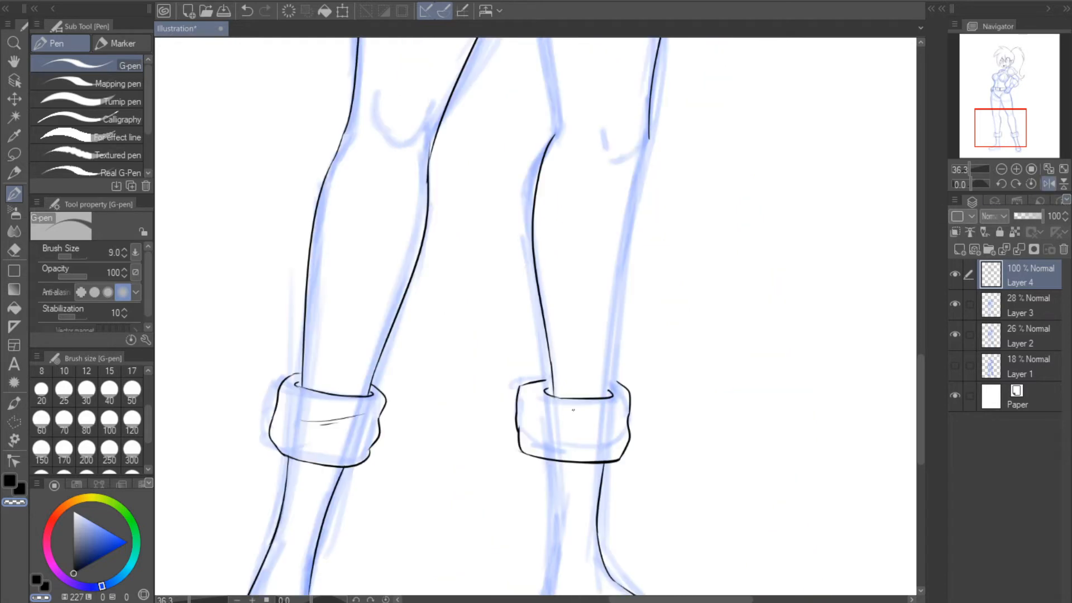
key(e)
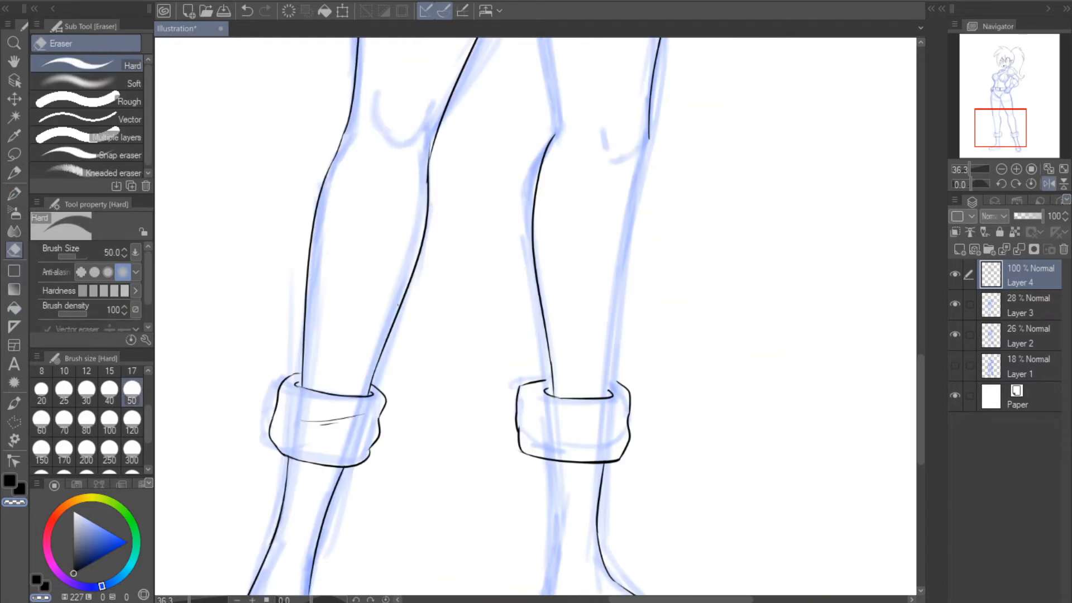
mouse_move(528, 371)
mouse_down()
mouse_move(516, 407)
mouse_move(518, 422)
mouse_move(543, 373)
mouse_move(520, 415)
mouse_move(540, 472)
mouse_move(515, 458)
mouse_move(537, 463)
mouse_up()
key(p)
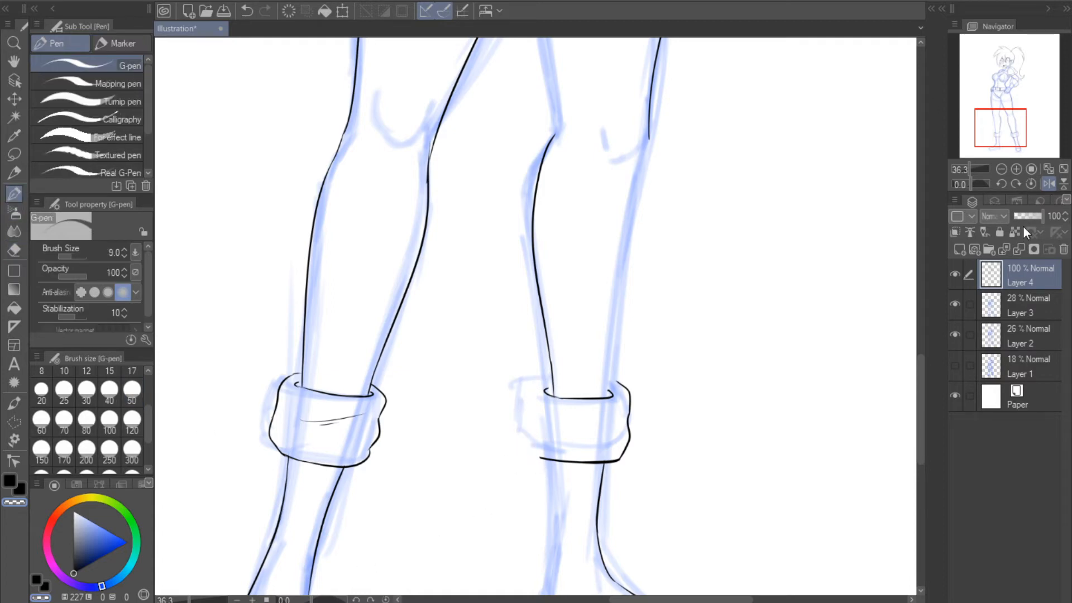
- Redraw the far cuff's inner side closer to the leg, joining the top opening to the lower edge
click(1049, 185)
scroll(514, 327, down, 2)
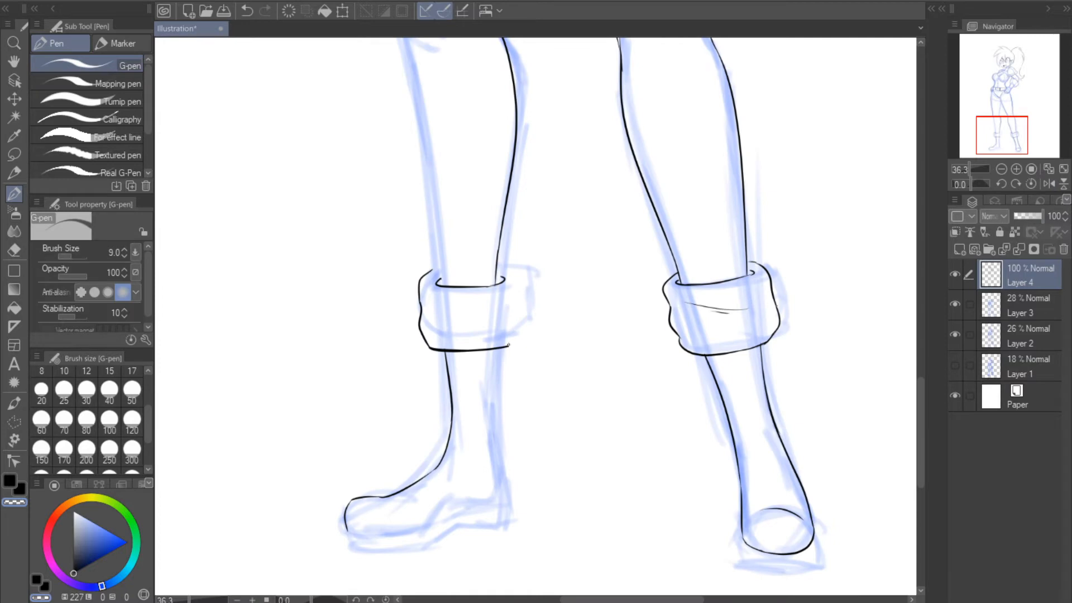
mouse_move(507, 346)
mouse_down()
mouse_move(521, 284)
mouse_move(497, 266)
mouse_move(520, 304)
mouse_up()
key(ctrl+z)
key(ctrl+z)
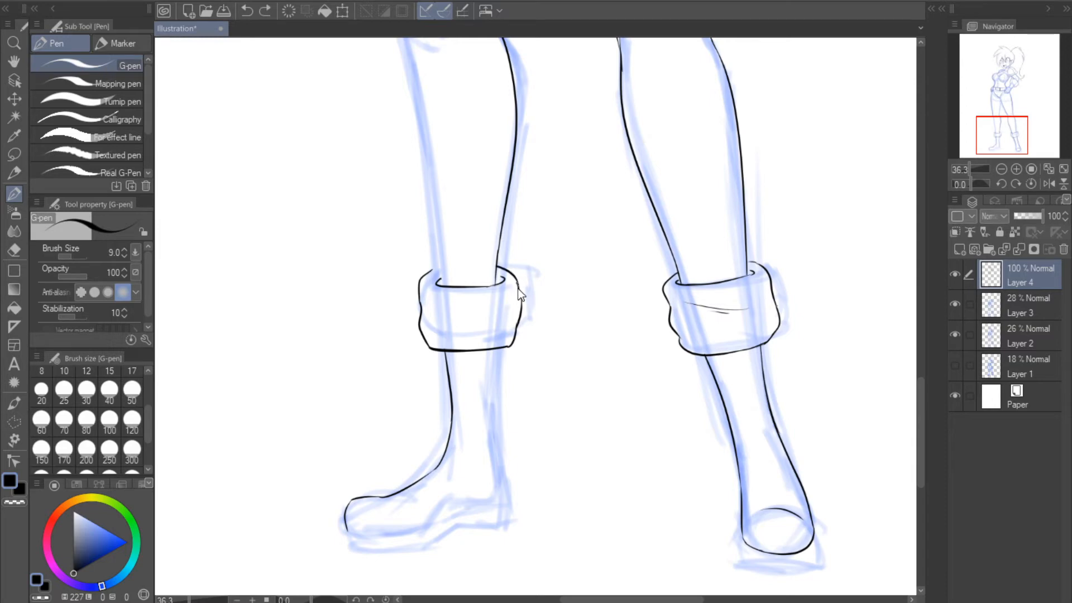
key(ctrl+y)
- Add fold lines across the far cuff and touch up its upper outer edge
drag(441, 319, 492, 316)
drag(425, 274, 440, 268)
key(ctrl+z)
key(ctrl+z)
key(ctrl+y)
- Flip the canvas and ink the far leg's outer shin line from the cuff up to the knee
click(1049, 185)
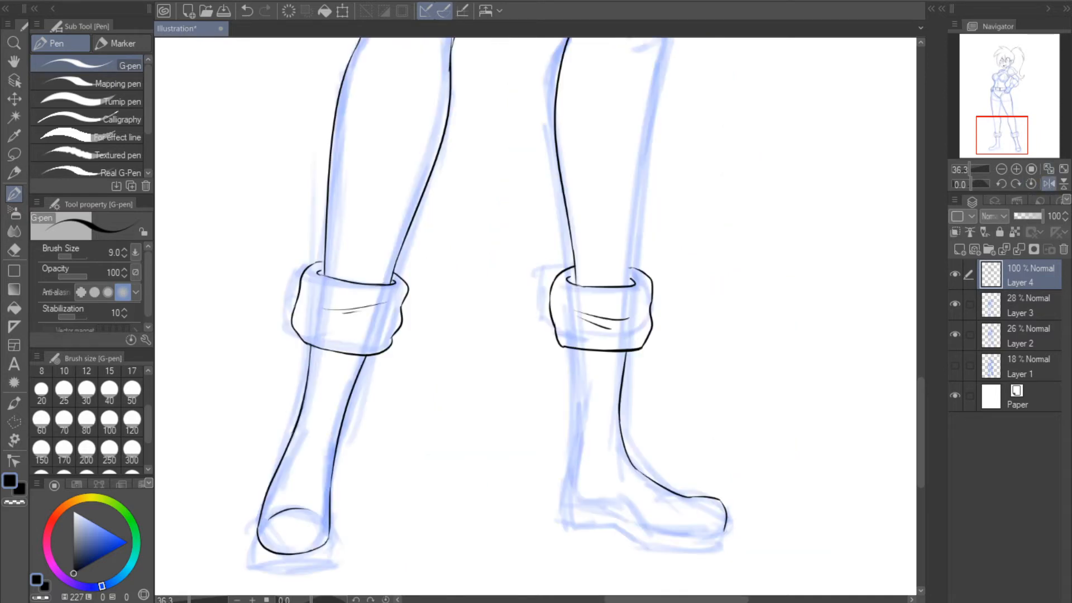
drag(687, 132, 570, 318)
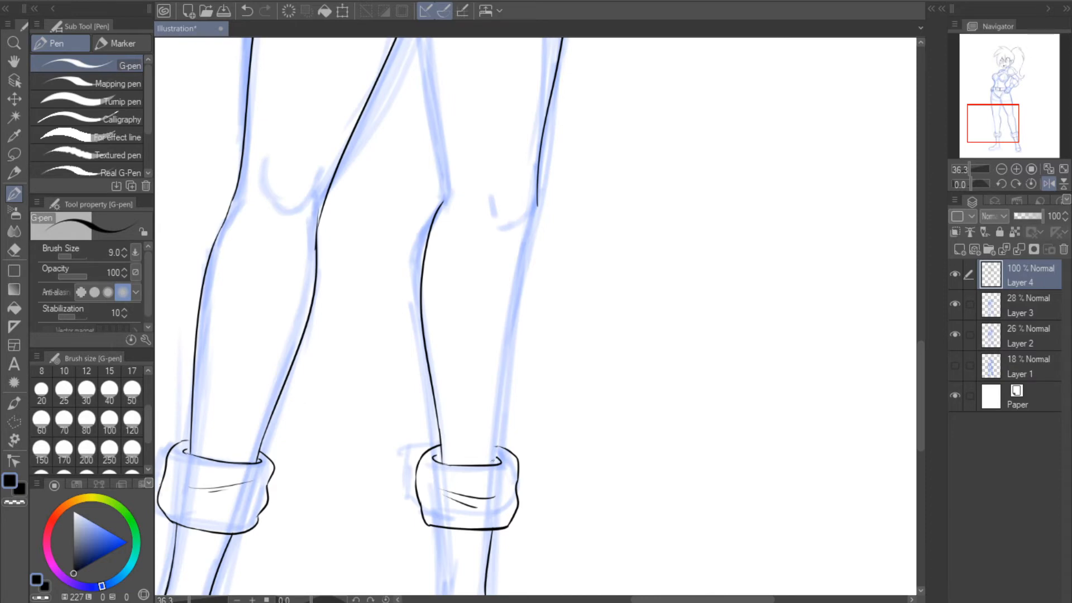
mouse_move(492, 463)
mouse_down()
mouse_move(539, 205)
mouse_move(518, 248)
mouse_move(496, 447)
mouse_move(524, 214)
mouse_move(491, 480)
mouse_up()
key(ctrl+z)
key(ctrl+z)
key(ctrl+z)
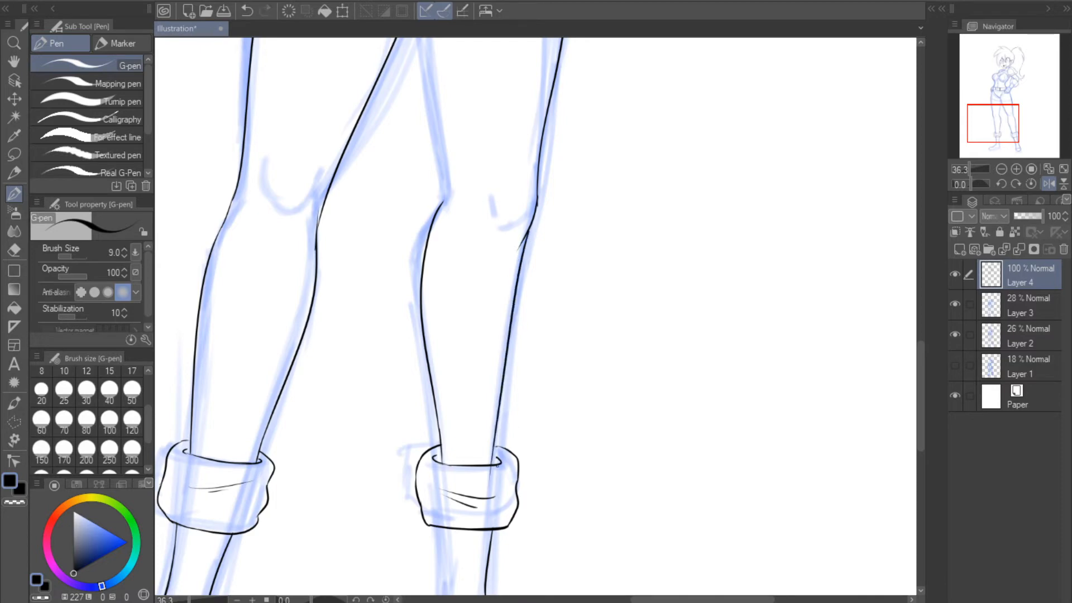
- Clean up the join between the far leg's thigh and shin lines at the outer knee
key(c)
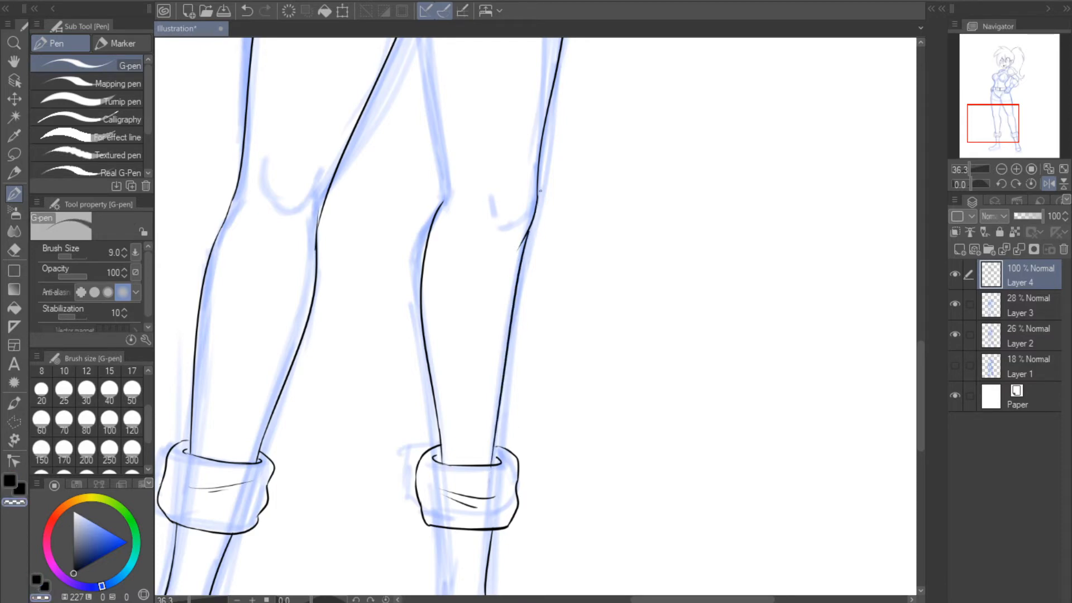
key(c)
drag(534, 223, 526, 235)
- Flip the canvas and ink the far leg's inner thigh line from the knee up to the crotch
click(1047, 182)
drag(1009, 115, 1019, 97)
mouse_move(553, 326)
mouse_down()
mouse_move(576, 114)
mouse_move(573, 128)
mouse_up()
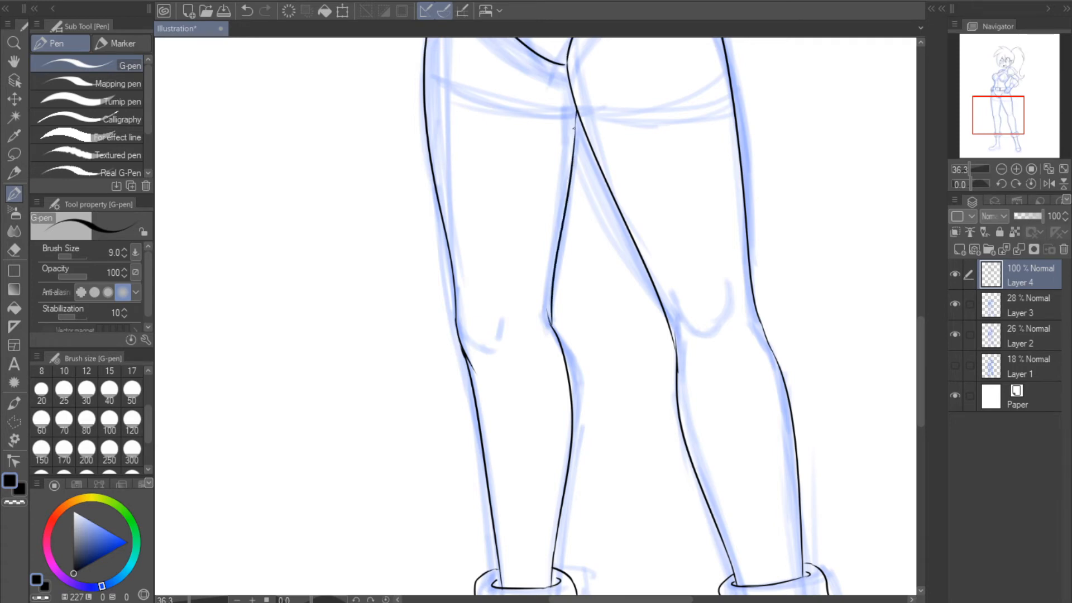
- Flip the canvas and ink the curved hem line across both upper thighs, redrawing until it meets the outer leg lines
click(1050, 183)
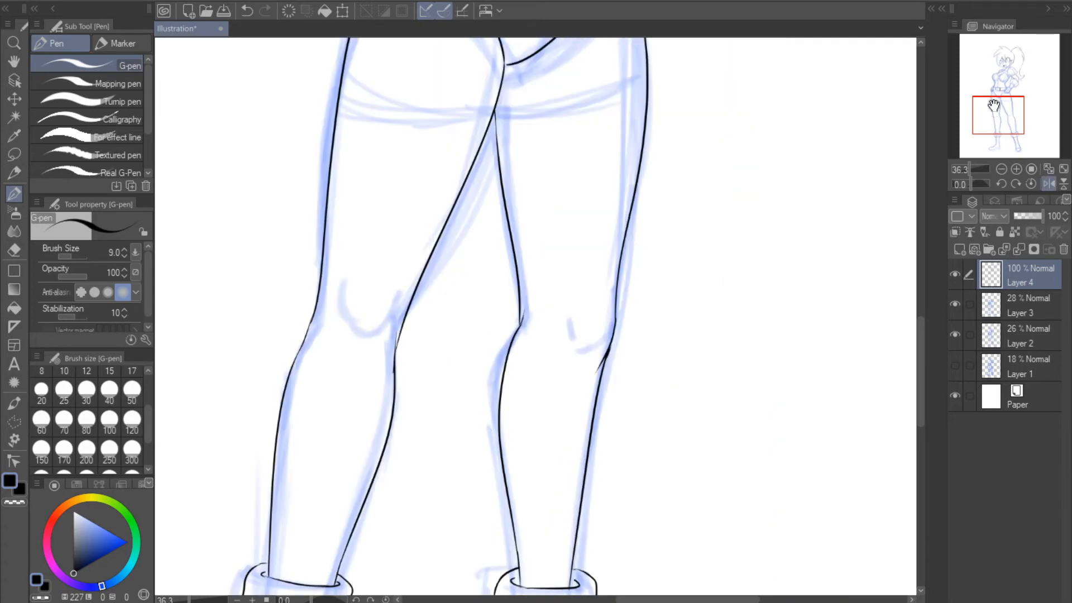
drag(994, 104, 981, 95)
drag(363, 248, 499, 275)
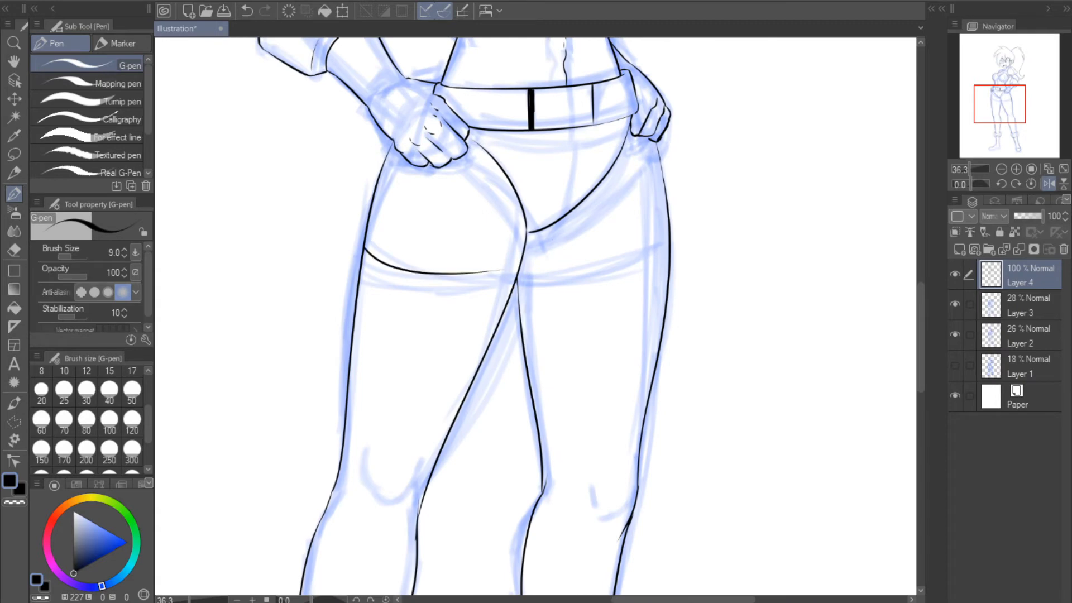
key(ctrl+z)
mouse_move(363, 252)
mouse_down()
mouse_move(446, 281)
mouse_move(555, 283)
mouse_move(665, 265)
mouse_move(598, 285)
mouse_move(672, 261)
mouse_move(619, 276)
mouse_move(656, 263)
mouse_up()
key(ctrl+z)
key(ctrl+z)
key(ctrl+z)
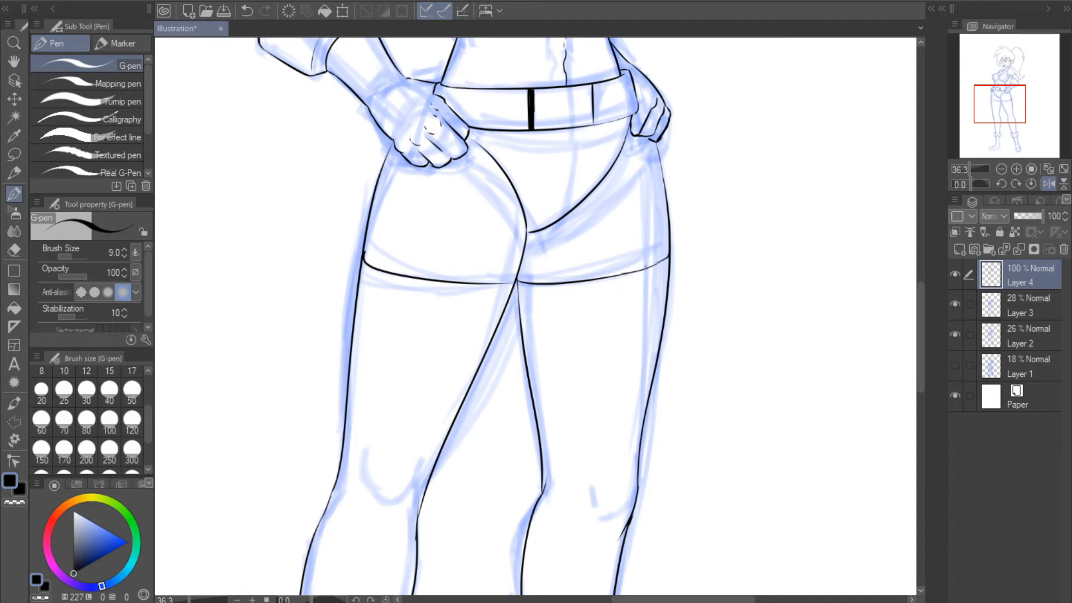
drag(669, 197, 661, 210)
key(ctrl+z)
drag(666, 258, 669, 254)
- Zoom out to about 16%, hide sketch Layers 3 and 2, and flip the canvas to check the line art
drag(972, 168, 965, 169)
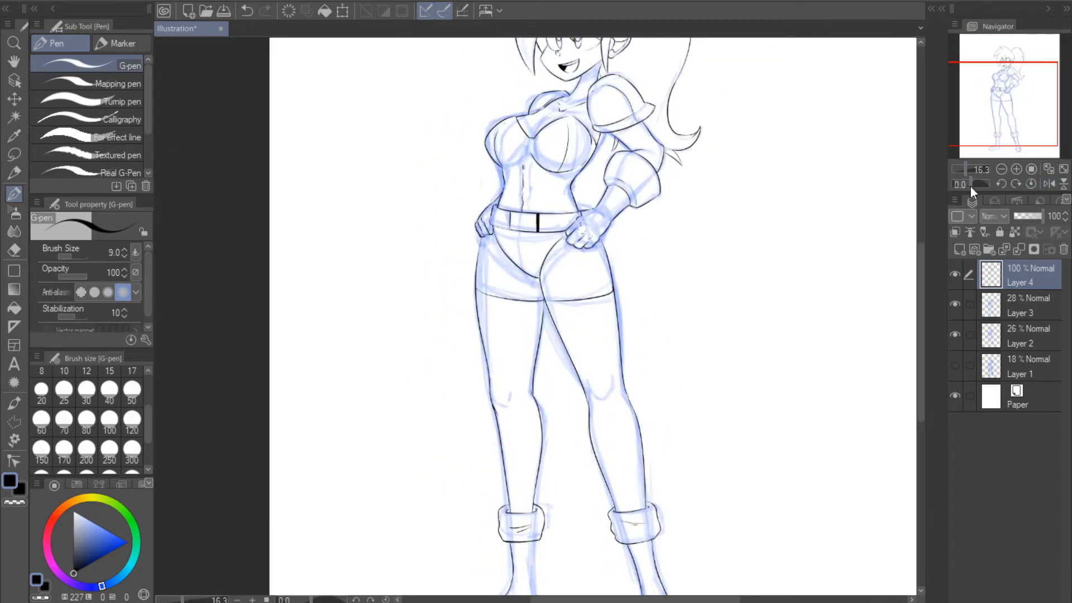
click(955, 303)
click(955, 333)
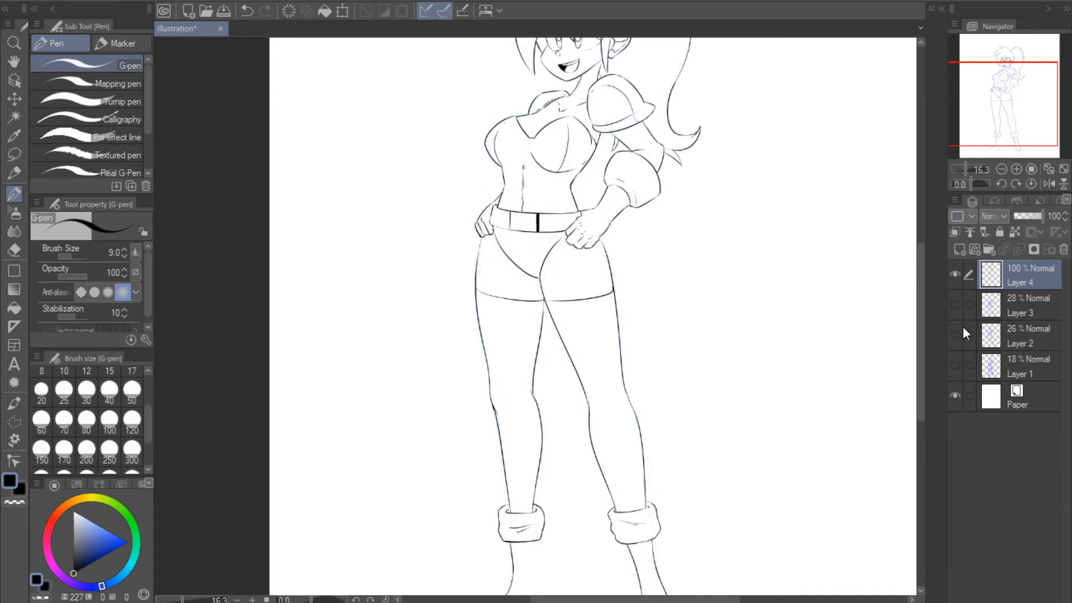
click(1049, 184)
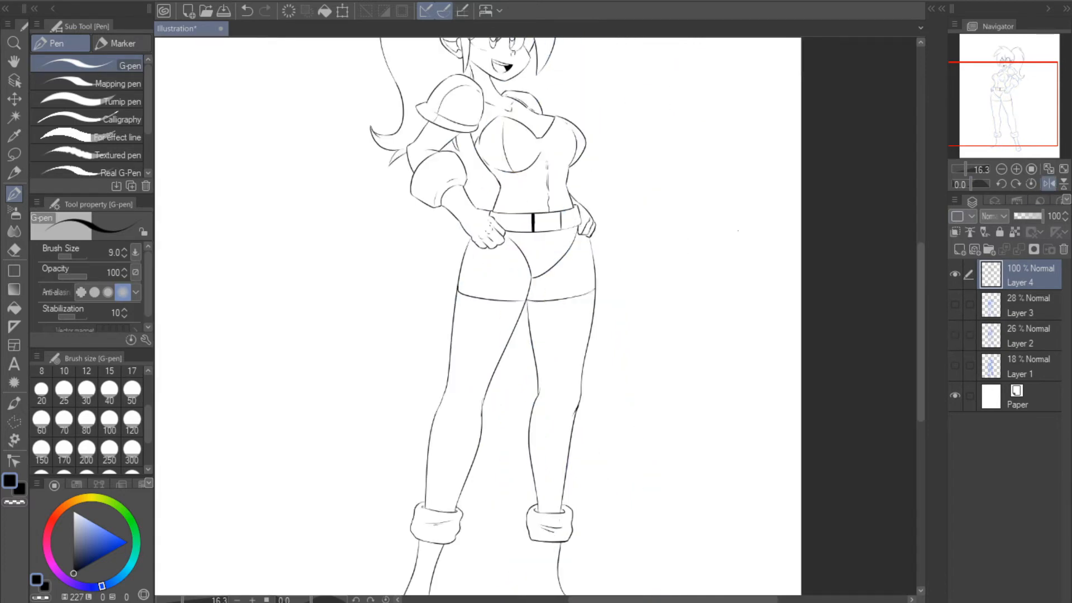
- Show sketch Layer 3 and try to ink a slimmer outer line for the far thigh from the hip down
drag(966, 169, 971, 169)
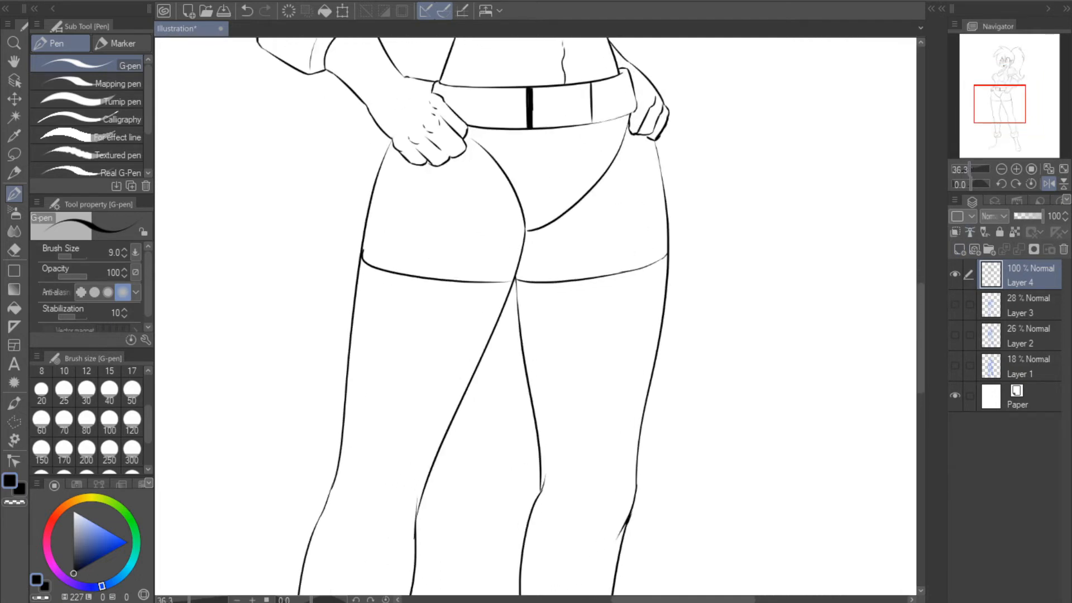
click(954, 304)
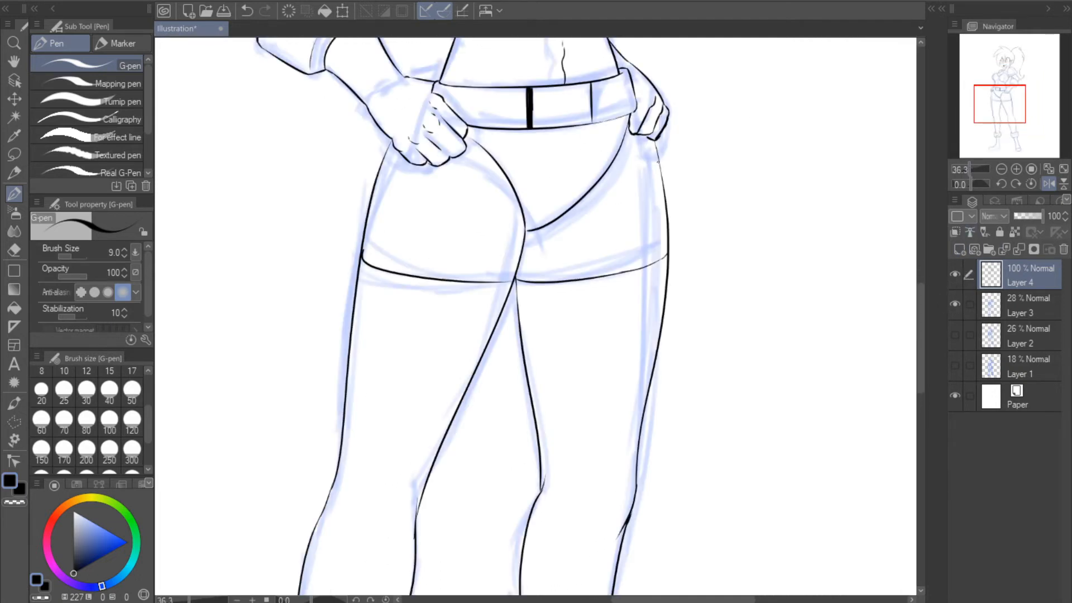
drag(643, 140, 655, 324)
key(ctrl+z)
mouse_move(643, 135)
mouse_down()
mouse_move(652, 212)
mouse_move(645, 463)
mouse_up()
key(ctrl+z)
drag(642, 135, 653, 397)
key(ctrl+z)
- Flip the canvas and ink the far thigh's new outer line from below the hand to above the knee, redrawing until it is smooth
click(1049, 184)
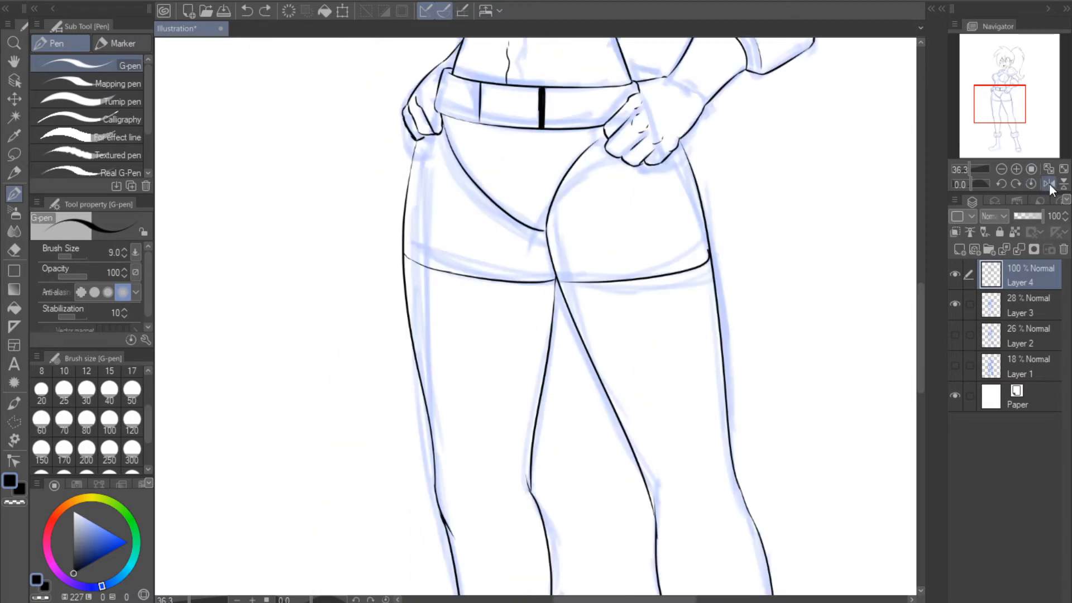
mouse_move(433, 432)
mouse_down()
mouse_move(414, 147)
mouse_move(426, 136)
mouse_up()
key(ctrl+z)
drag(420, 181, 426, 138)
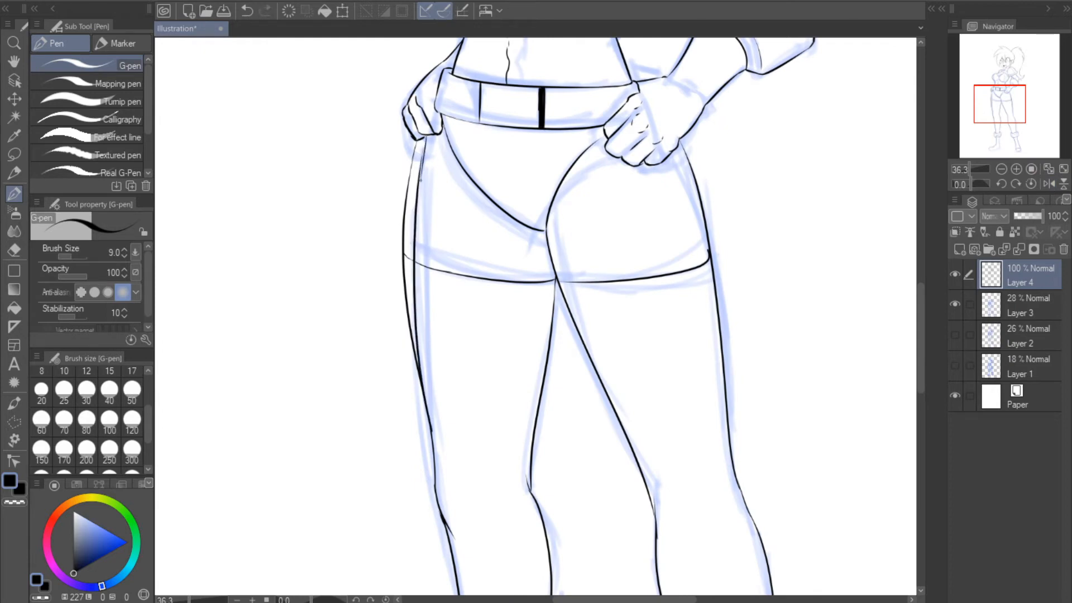
key(ctrl+z)
drag(422, 177, 427, 133)
key(ctrl+z)
mouse_move(422, 170)
mouse_down()
mouse_move(427, 132)
mouse_move(420, 193)
mouse_up()
key(ctrl+z)
- Erase the old outer thigh line outside the new contour of the far leg and return to the G-pen
key(c)
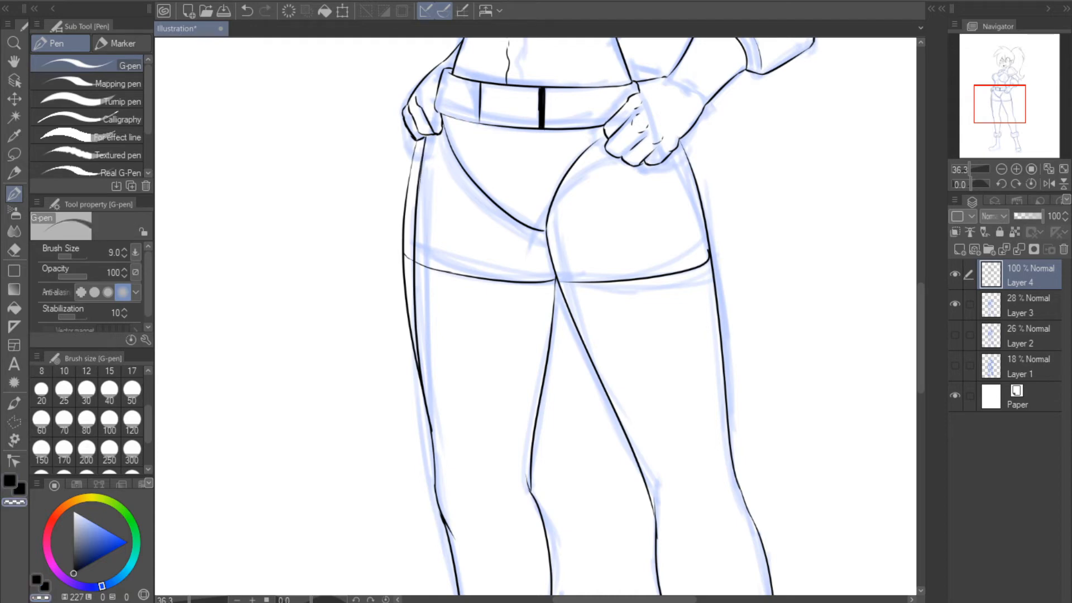
drag(413, 347, 422, 400)
click(20, 256)
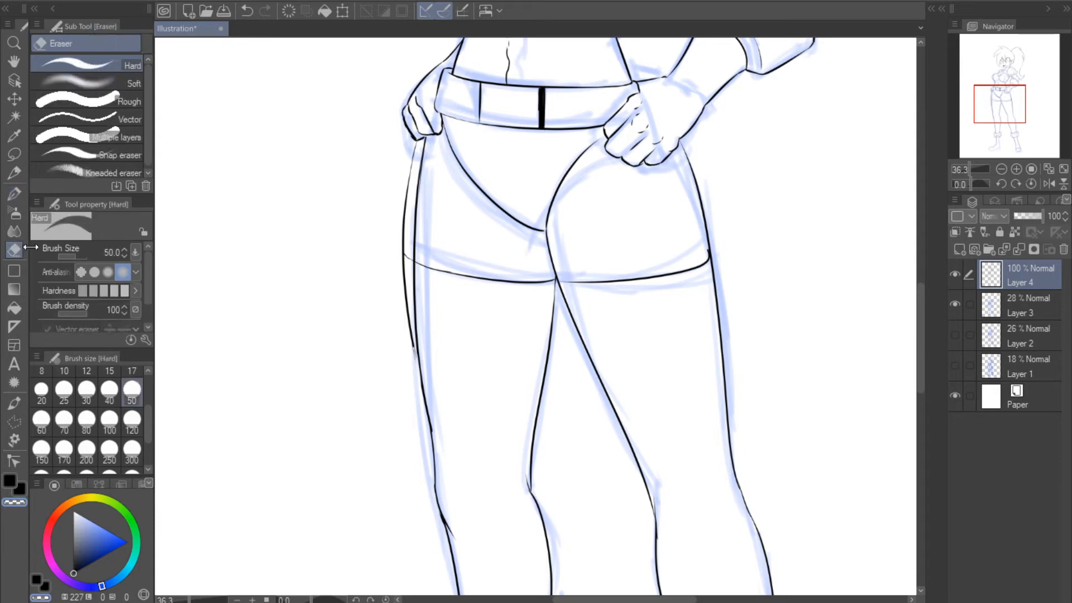
drag(405, 353, 413, 149)
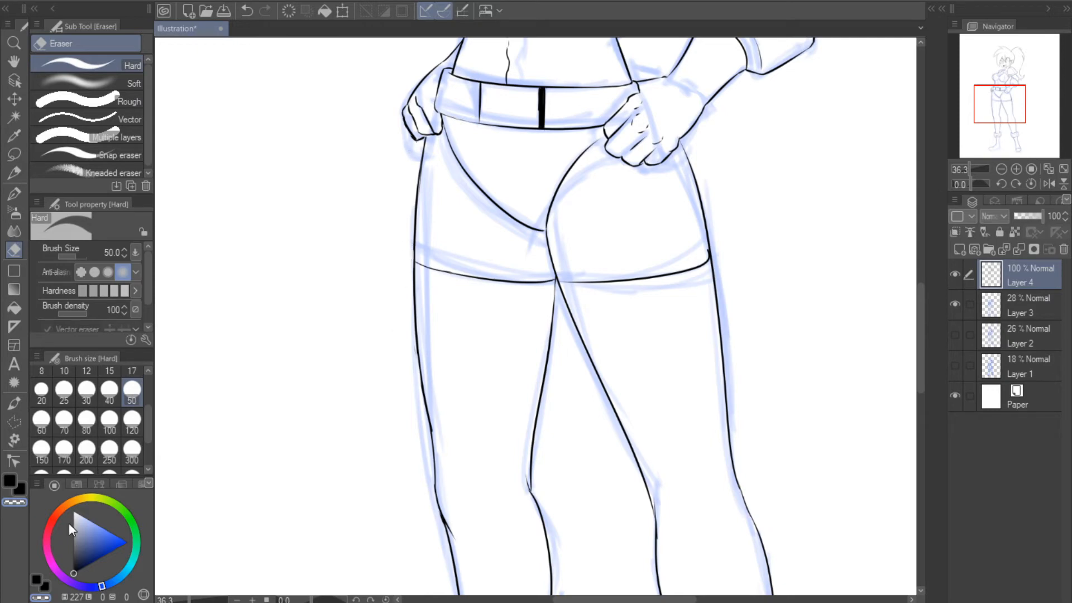
click(14, 191)
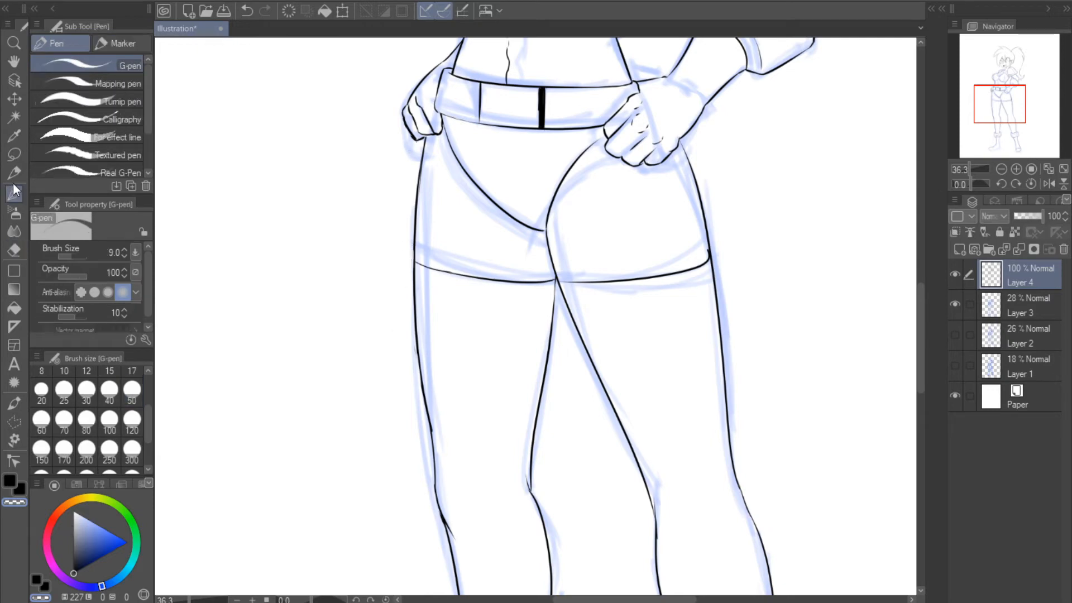
- Flip the canvas and ink short curved kneecap lines on both knees
click(1048, 182)
scroll(567, 335, down, 3)
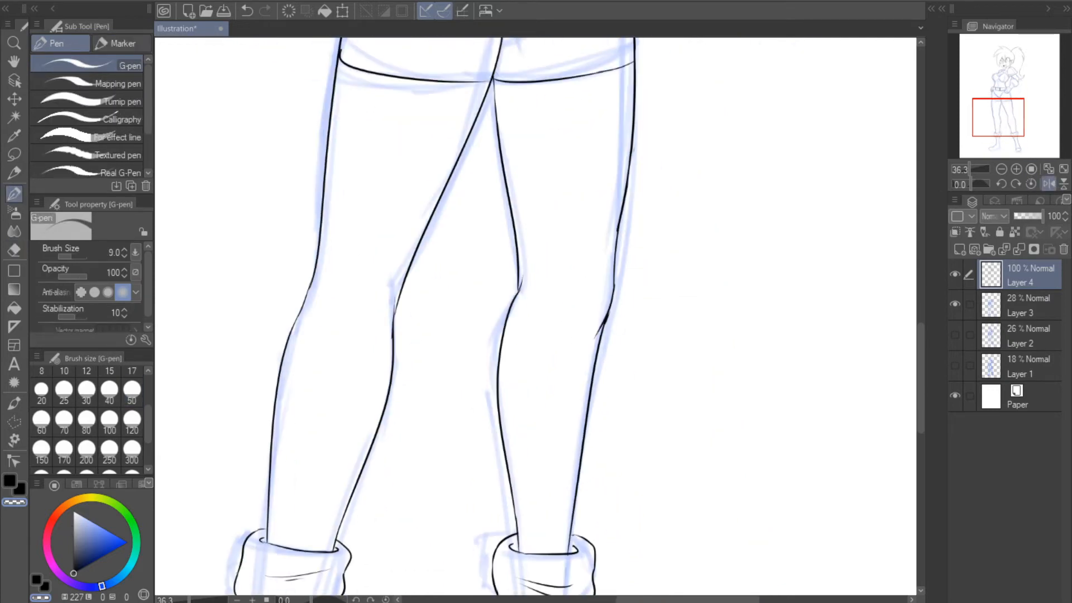
key(c)
drag(563, 285, 562, 328)
key(ctrl+z)
mouse_move(333, 279)
mouse_down()
mouse_move(343, 323)
mouse_move(384, 282)
mouse_move(335, 281)
mouse_move(332, 268)
mouse_up()
key(ctrl+z)
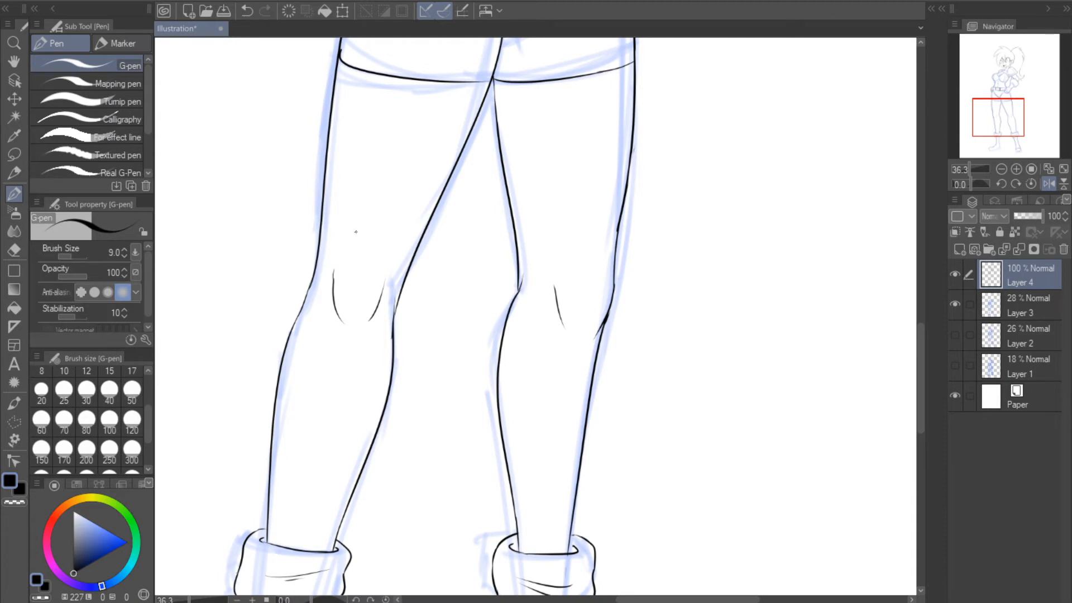
- Show sketch Layer 2 and thicken the top of the near thigh's outer line where it meets the hand
click(1048, 183)
click(955, 334)
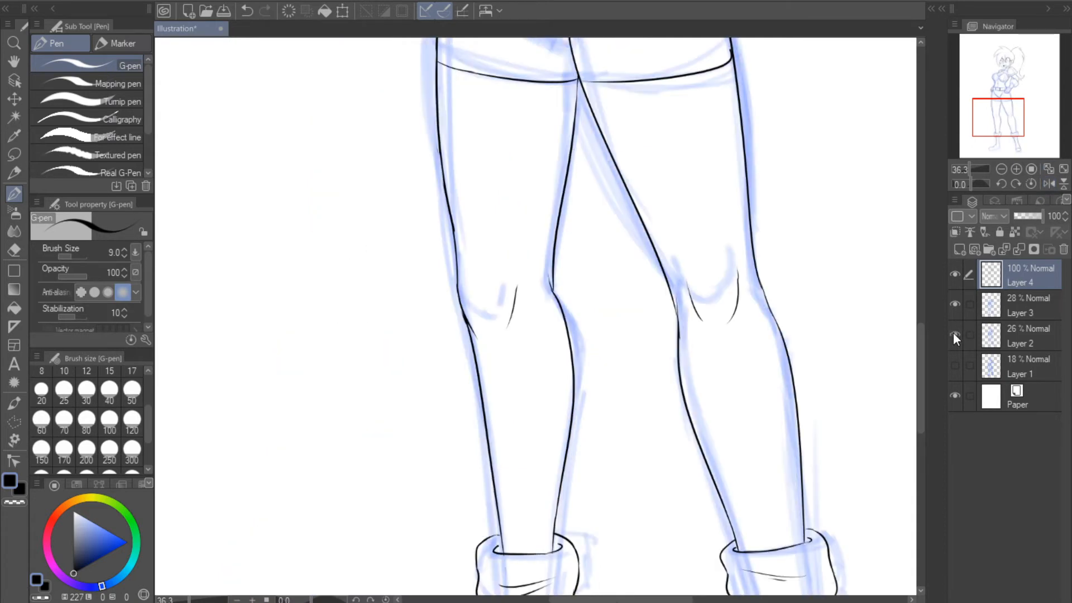
drag(1021, 134, 1016, 98)
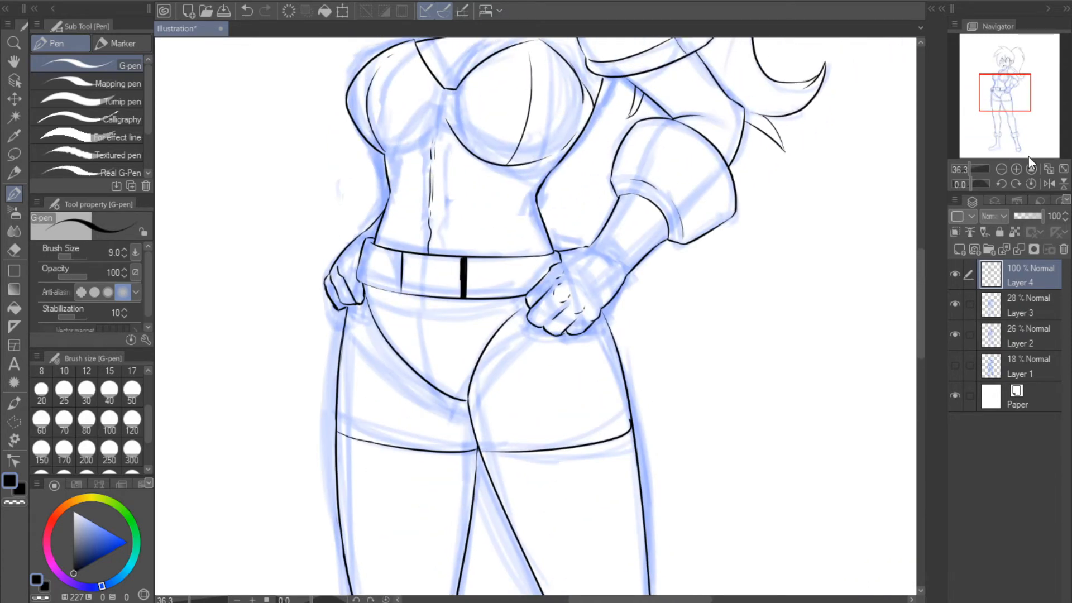
click(1047, 184)
drag(457, 344, 471, 319)
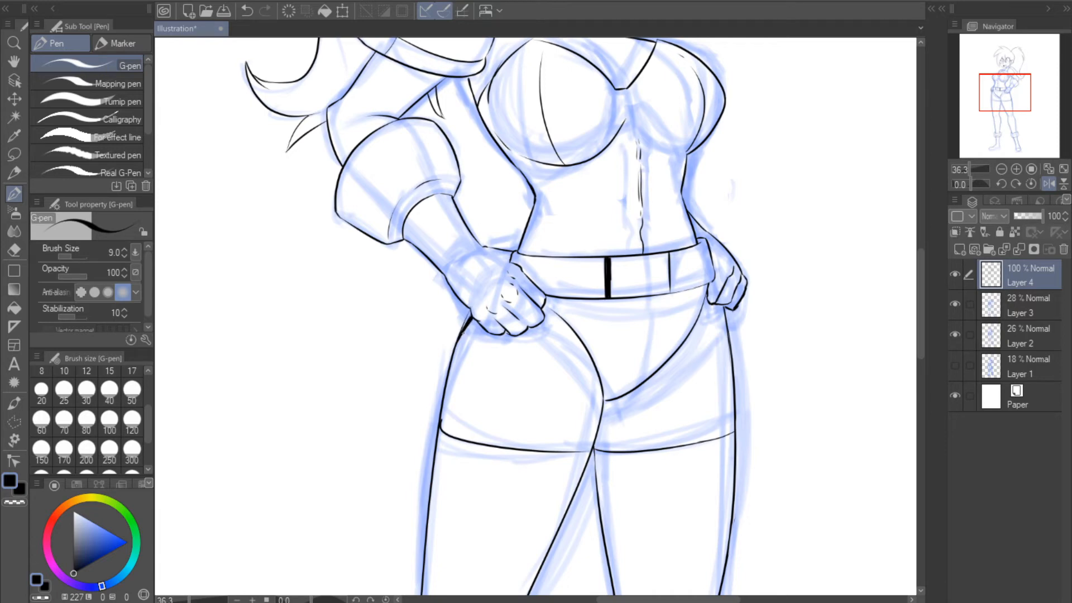
key(c)
drag(466, 323, 456, 346)
key(ctrl+z)
key(c)
click(1047, 184)
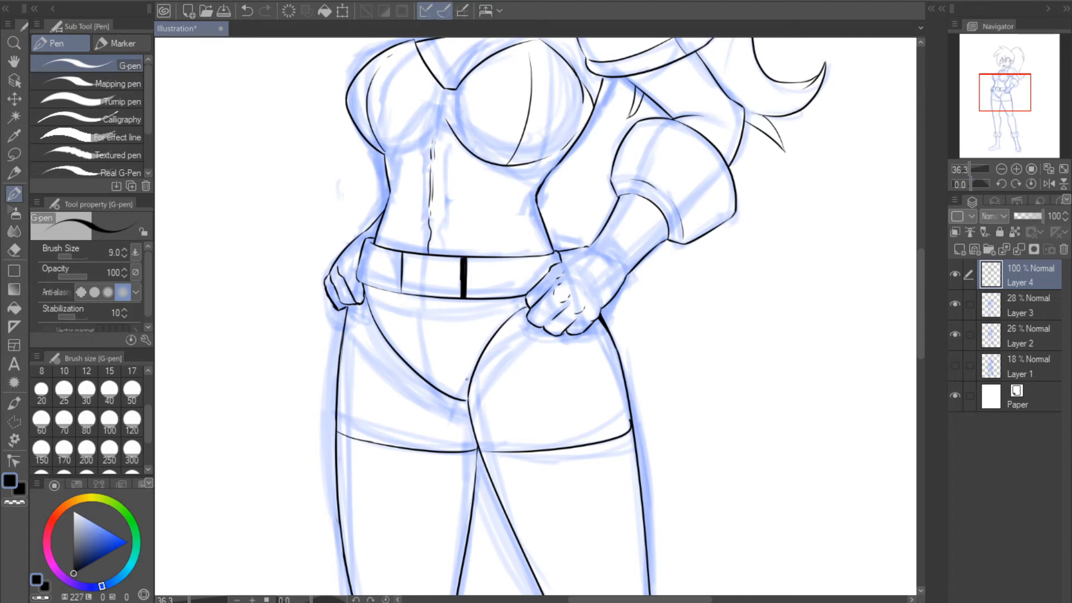
- Thicken the near thigh's hip crease and add a short inner curve along the lower edge of the briefs
drag(469, 380, 490, 334)
click(1047, 183)
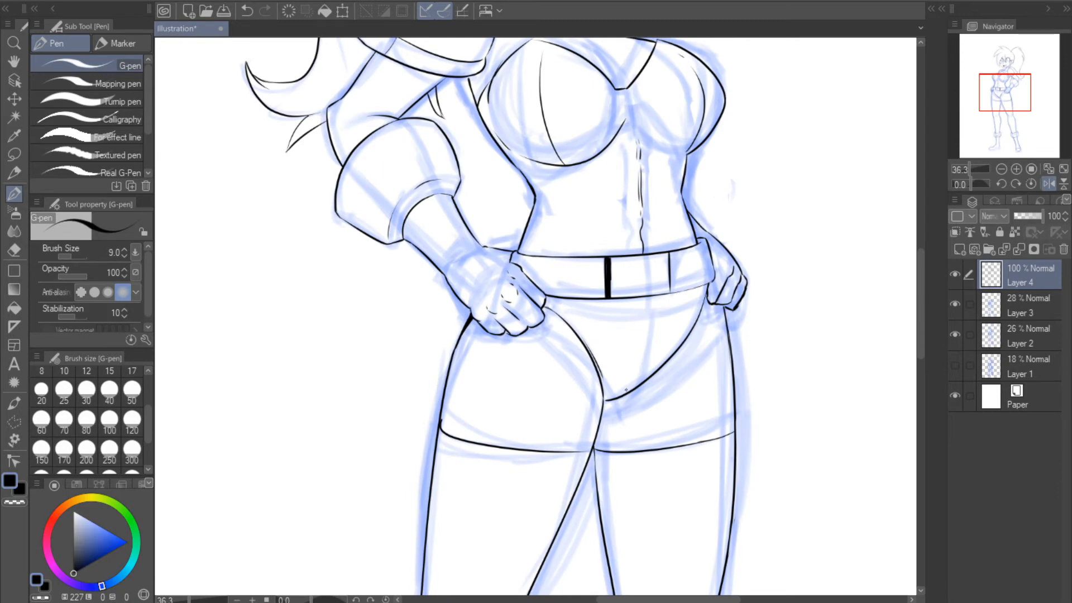
key(ctrl+z)
drag(647, 353, 626, 388)
click(1048, 184)
drag(1004, 93, 986, 79)
click(1047, 184)
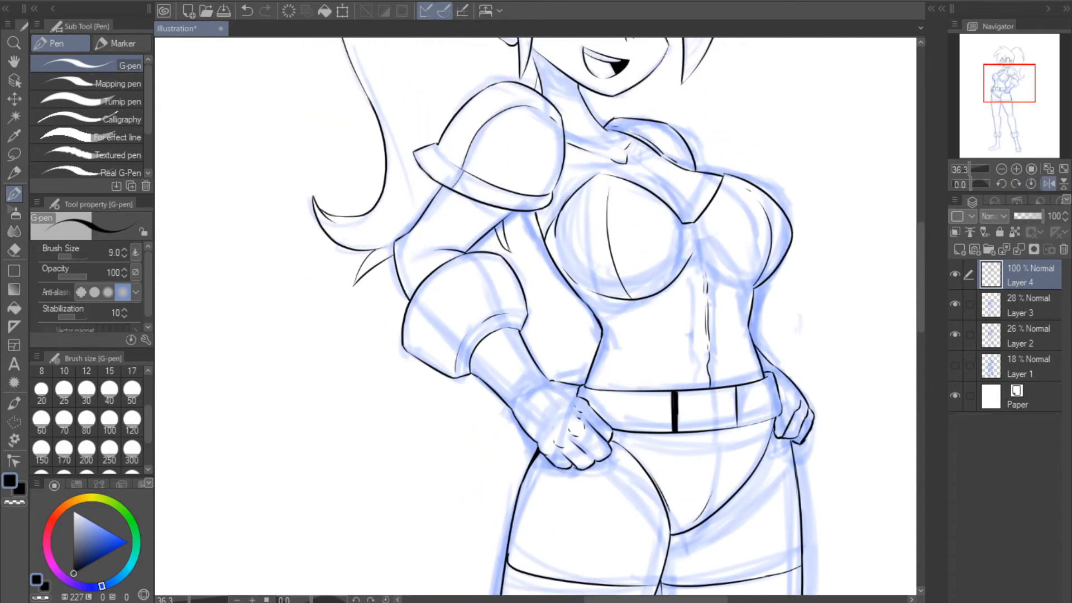
- Ink the inner neckline curve over the near side of the chest and the lower contour of the far side
click(1032, 183)
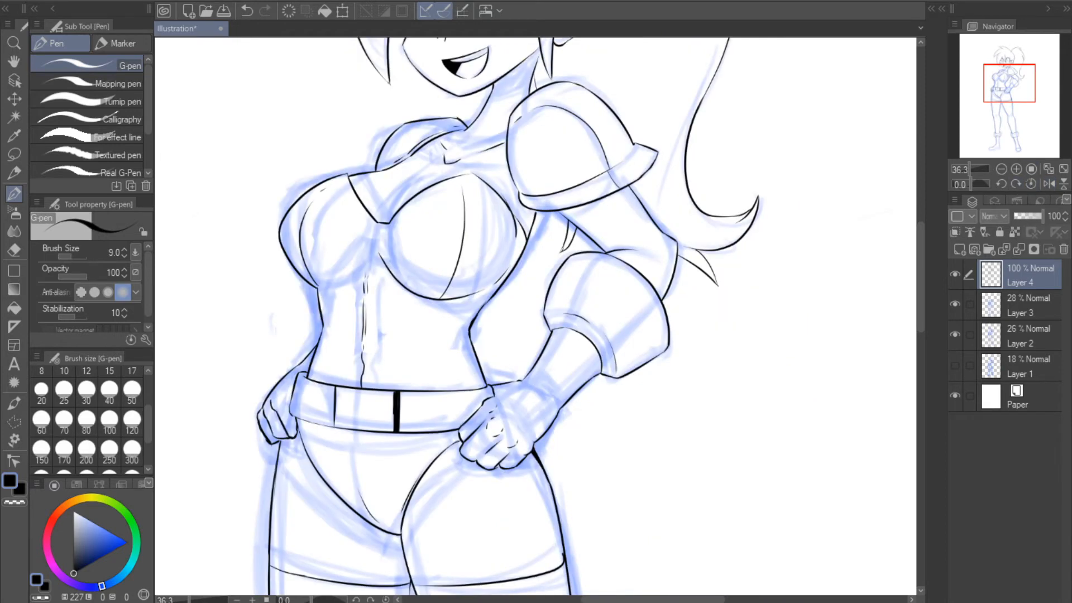
drag(388, 221, 415, 179)
key(ctrl+z)
drag(388, 221, 422, 175)
key(ctrl+z)
drag(387, 222, 418, 179)
key(ctrl+z)
drag(327, 290, 365, 264)
- Inspect the torso line art up close in normal and mirrored view
drag(982, 169, 971, 167)
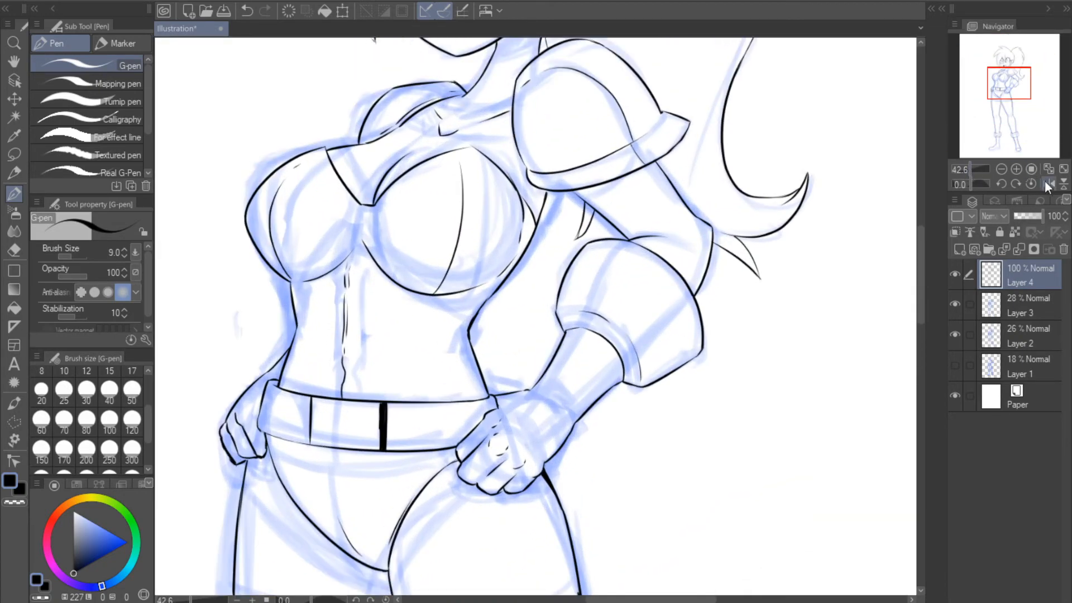
click(1046, 182)
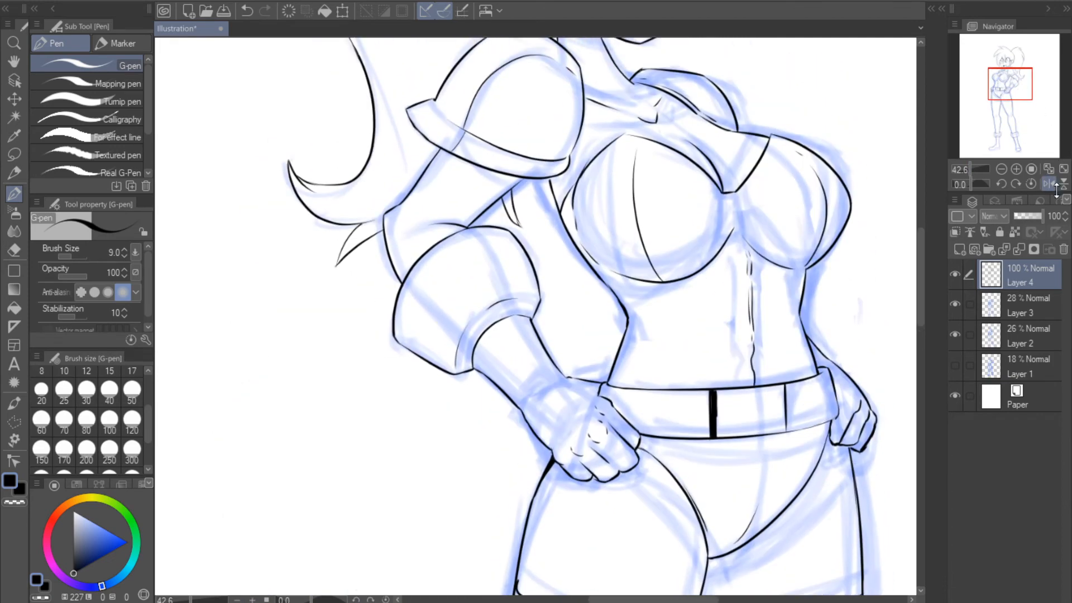
click(1049, 183)
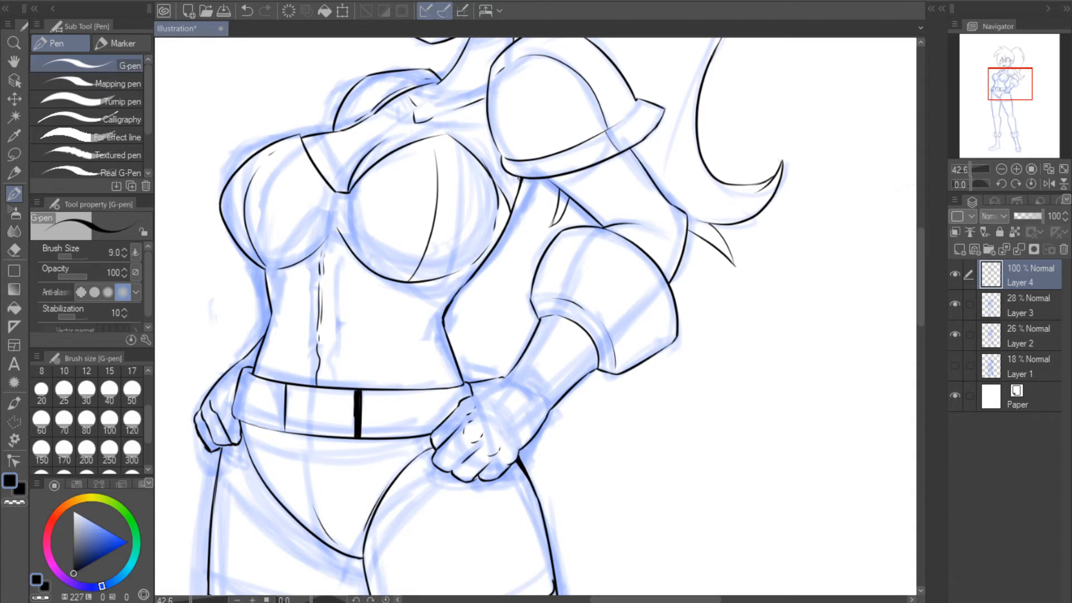
click(1049, 183)
drag(993, 91, 992, 81)
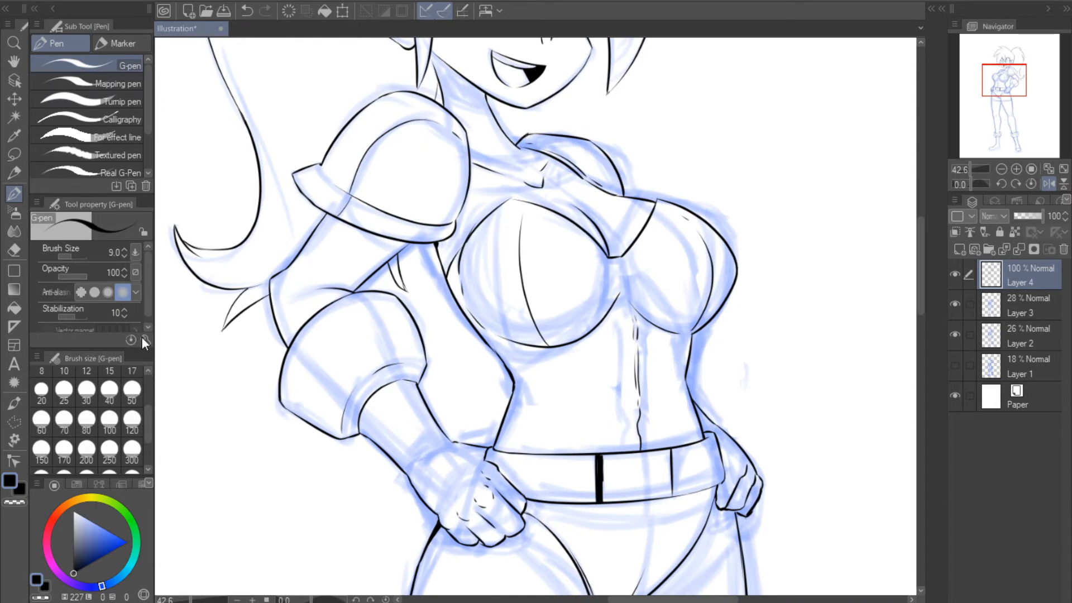
click(123, 255)
click(969, 172)
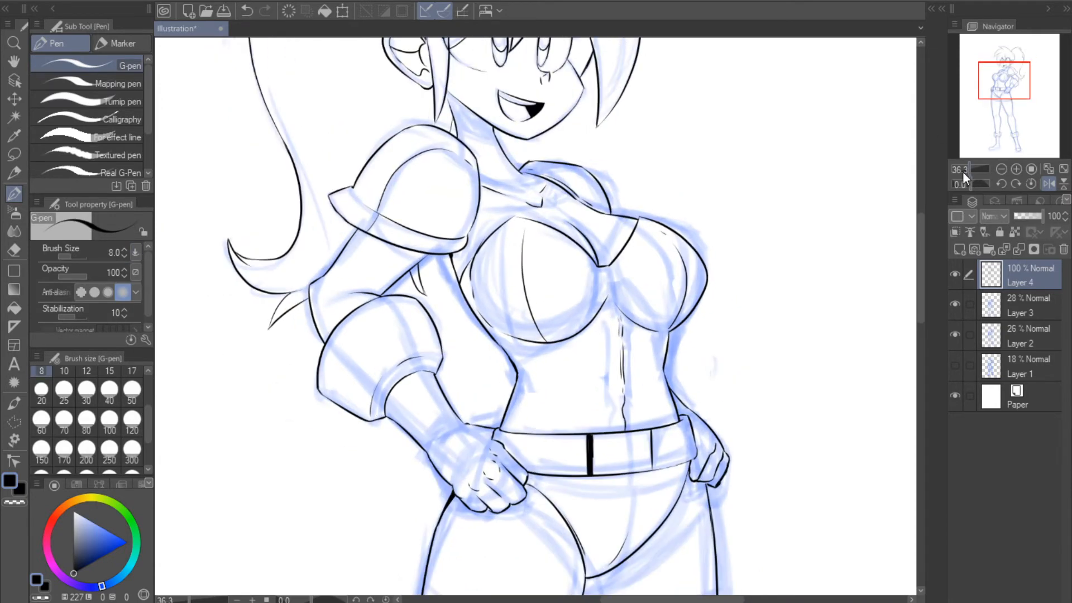
click(123, 249)
- Ink the shadow edge across the neck below the jaw, fill the shadow with black and clean up its edge
click(1047, 184)
drag(569, 181, 589, 166)
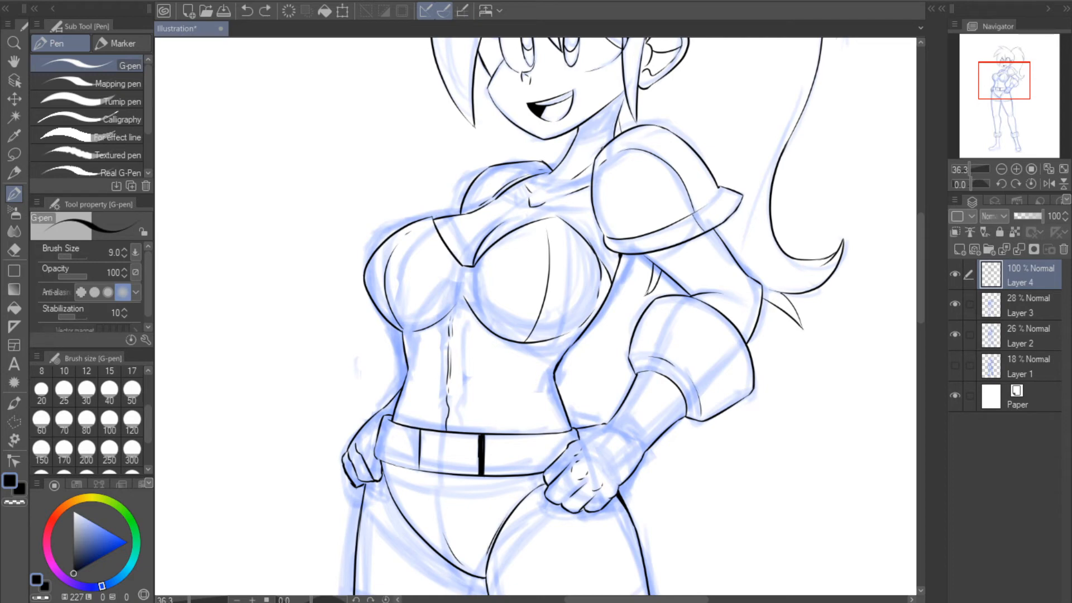
drag(577, 136, 614, 121)
key(ctrl+z)
click(14, 307)
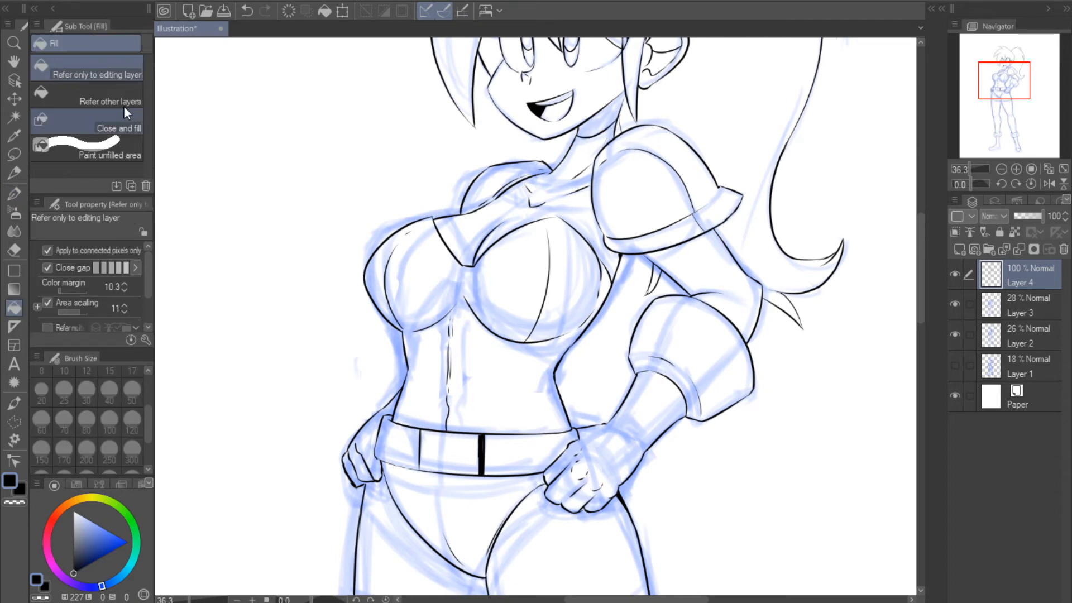
click(602, 122)
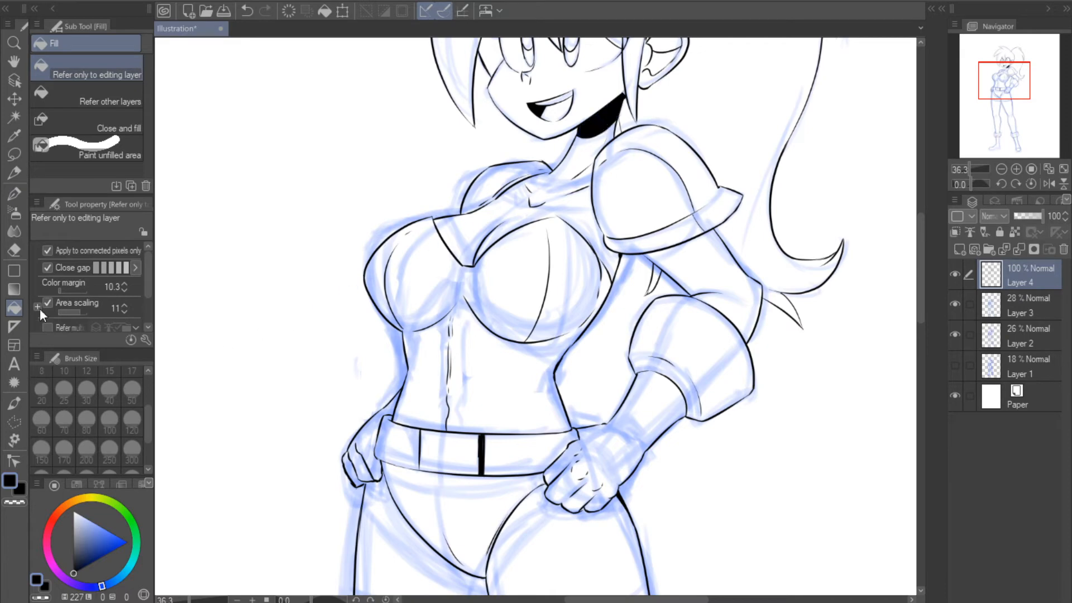
click(14, 194)
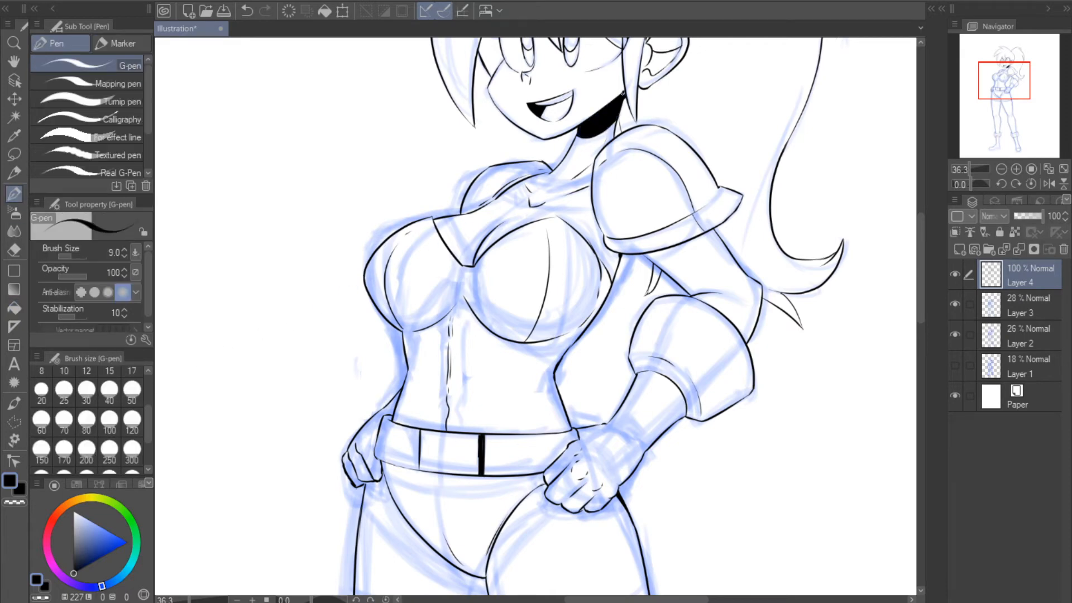
key(c)
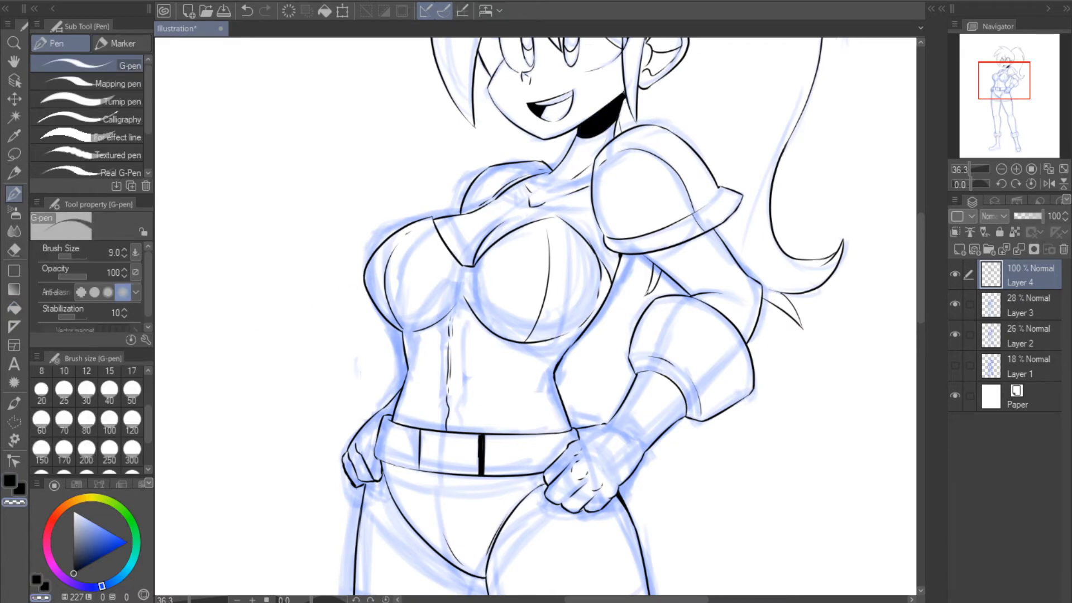
drag(625, 94, 622, 104)
- Ink shadow edges along the lower edge of the briefs and down the far leg's upper inner thigh
click(1049, 183)
drag(969, 167, 966, 170)
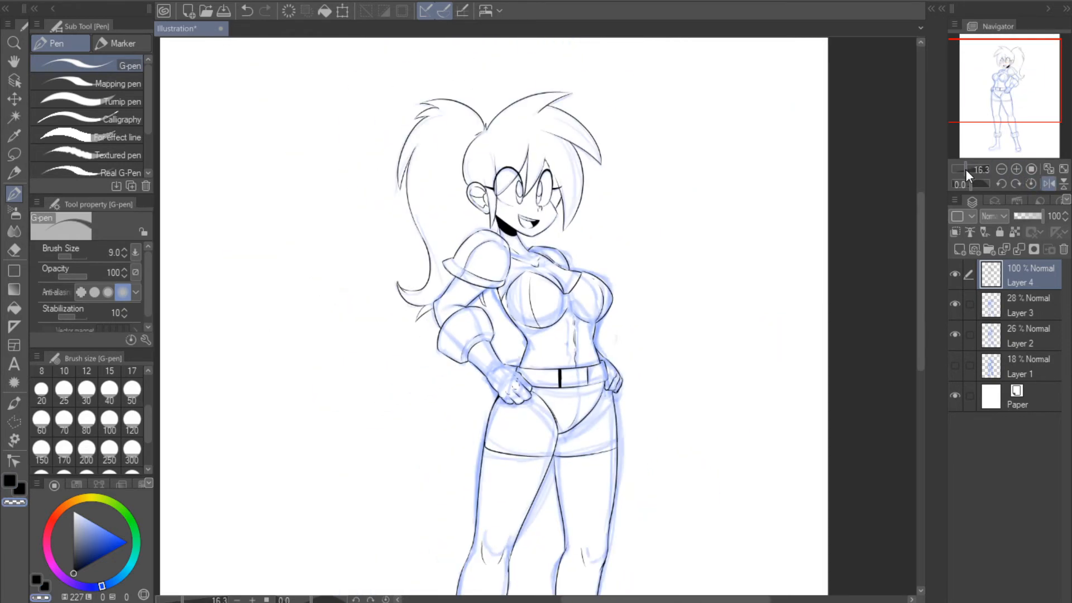
mouse_move(998, 99)
mouse_down()
mouse_move(1015, 114)
mouse_move(1009, 121)
mouse_up()
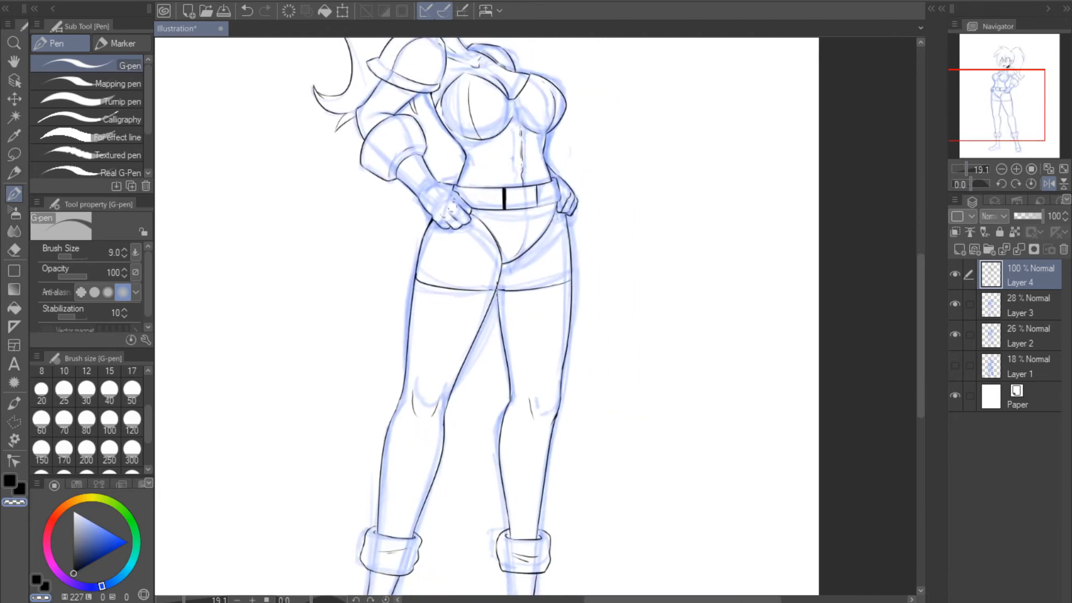
key(ctrl+z)
key(c)
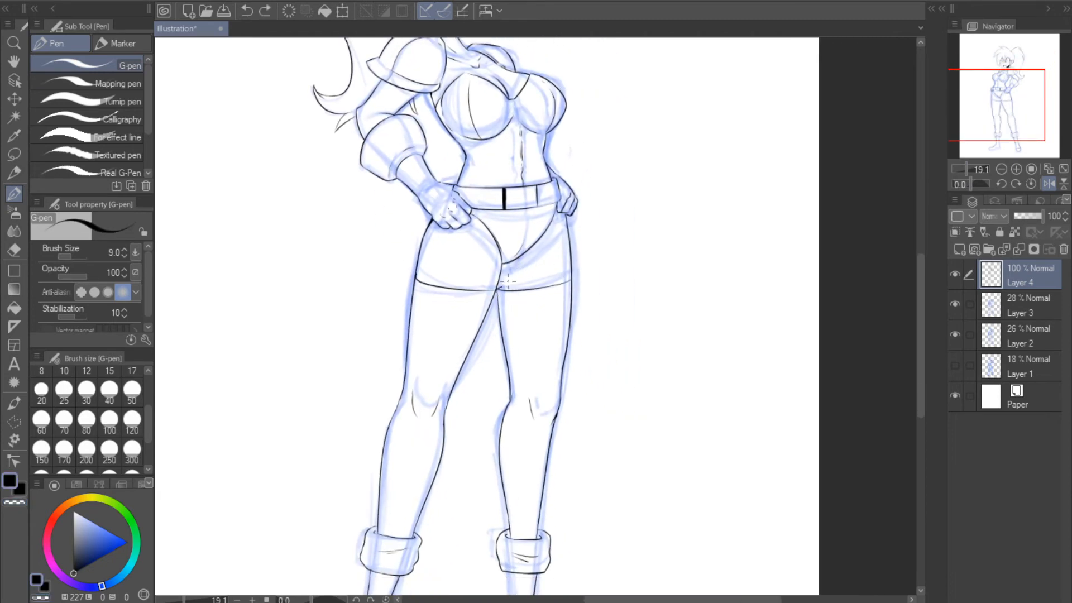
key(ctrl+z)
mouse_move(513, 264)
mouse_down()
mouse_move(503, 289)
mouse_move(521, 246)
mouse_up()
drag(503, 285, 508, 353)
- Fill the inner thigh shadow and the shadow at the lower edge of the briefs with black
click(14, 307)
click(506, 294)
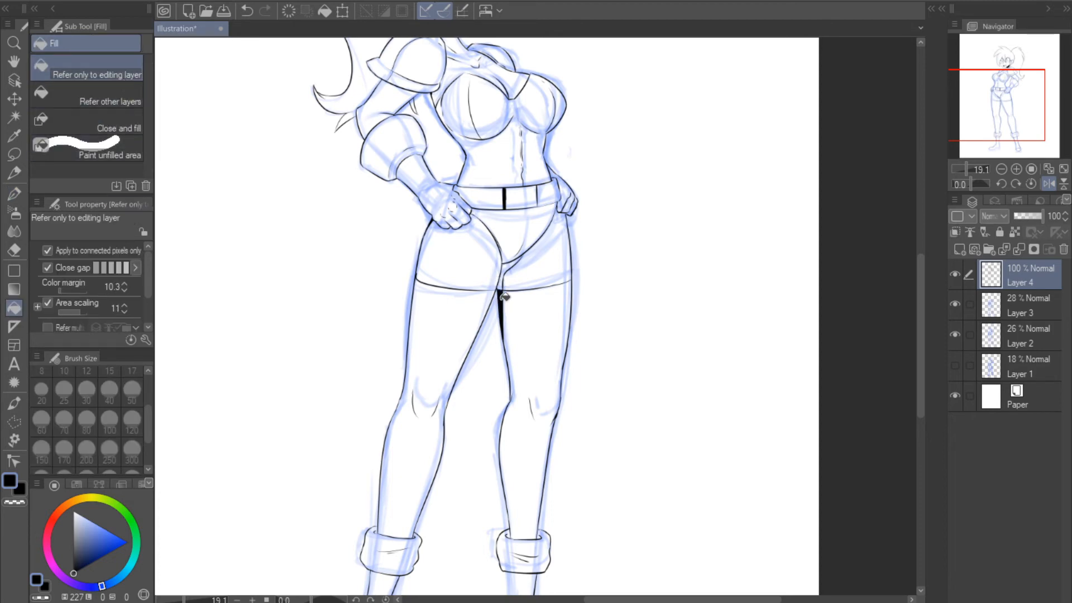
click(510, 265)
click(14, 194)
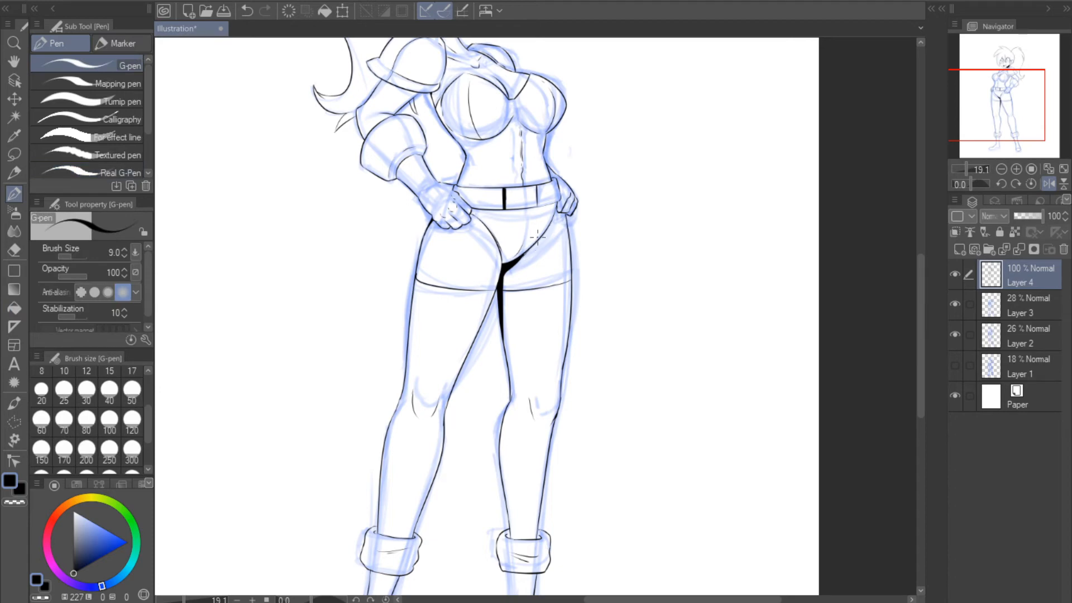
- Flip the canvas, fill the small notch at the center of the neckline with black, and hide sketch Layers 3 and 2
click(1048, 183)
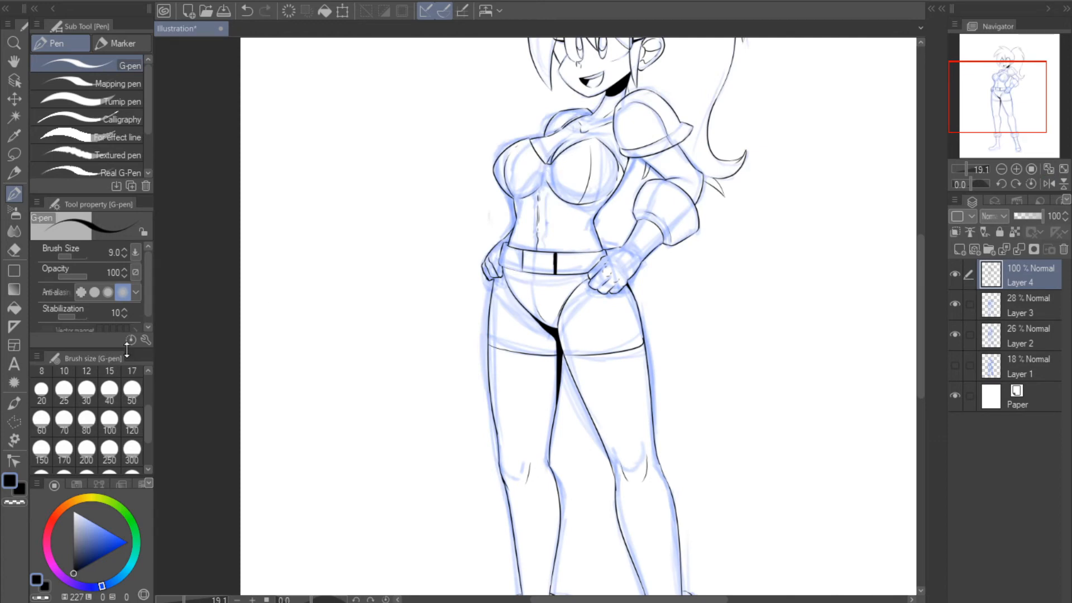
click(15, 308)
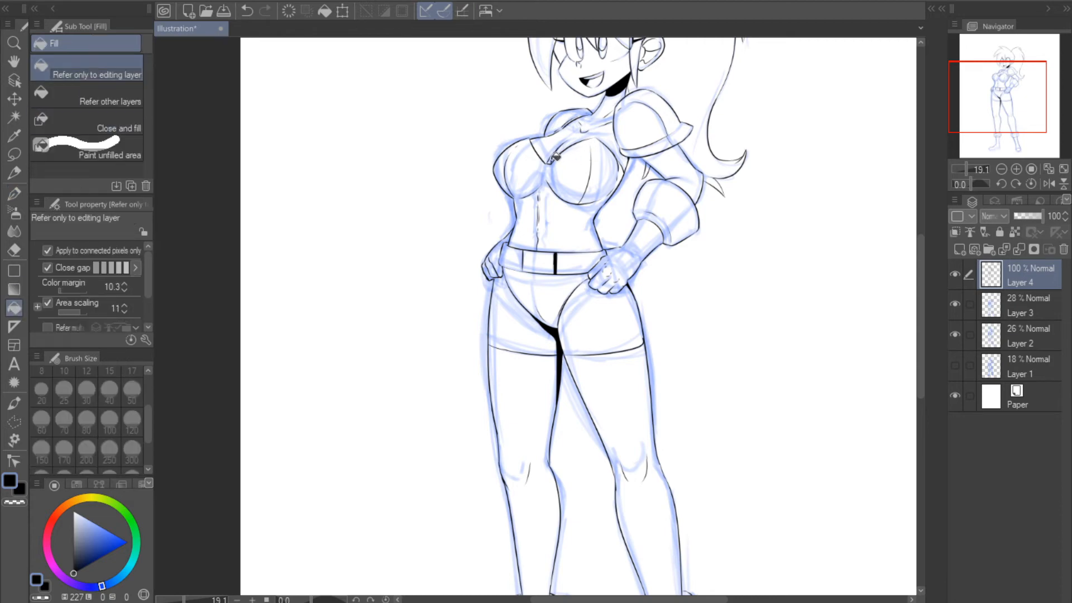
click(954, 305)
click(954, 334)
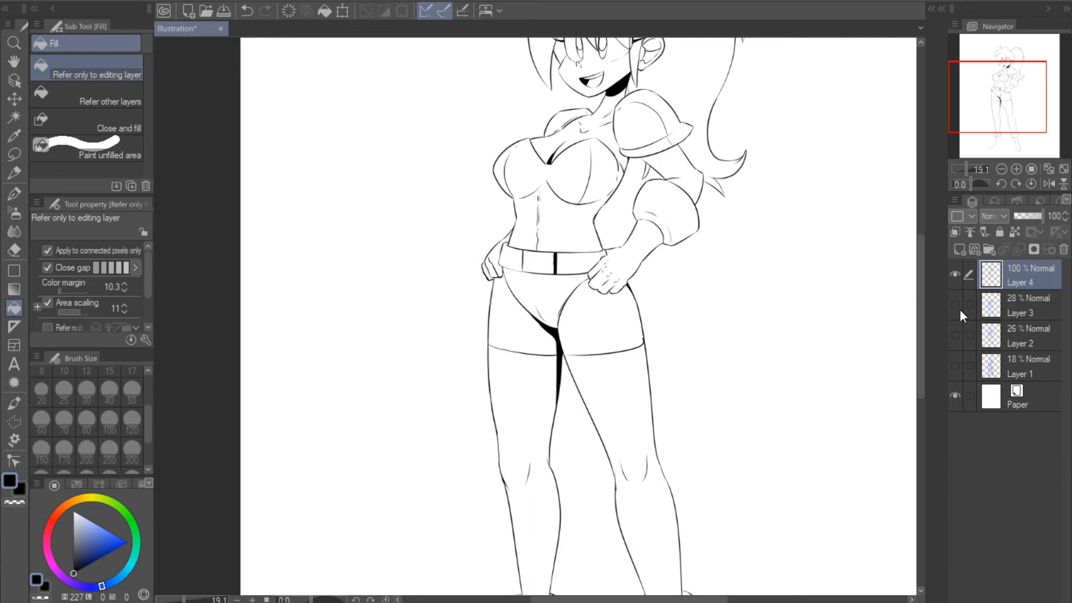
- Ink a shadow edge at the armpit beside the chest and fill the gap beneath the shoulder armor with black
key(p)
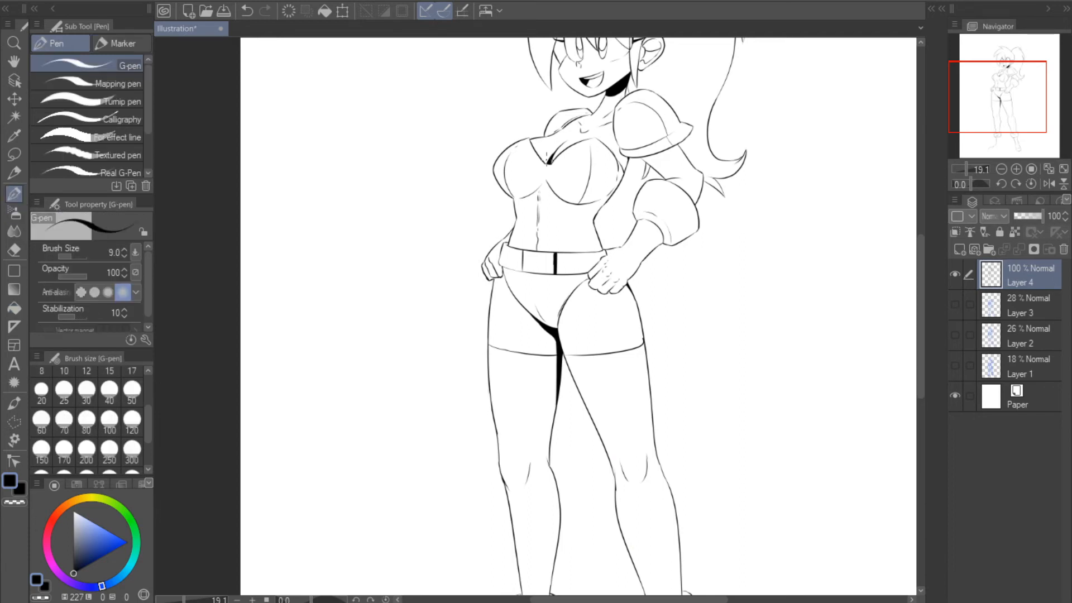
drag(557, 147, 552, 154)
click(1049, 183)
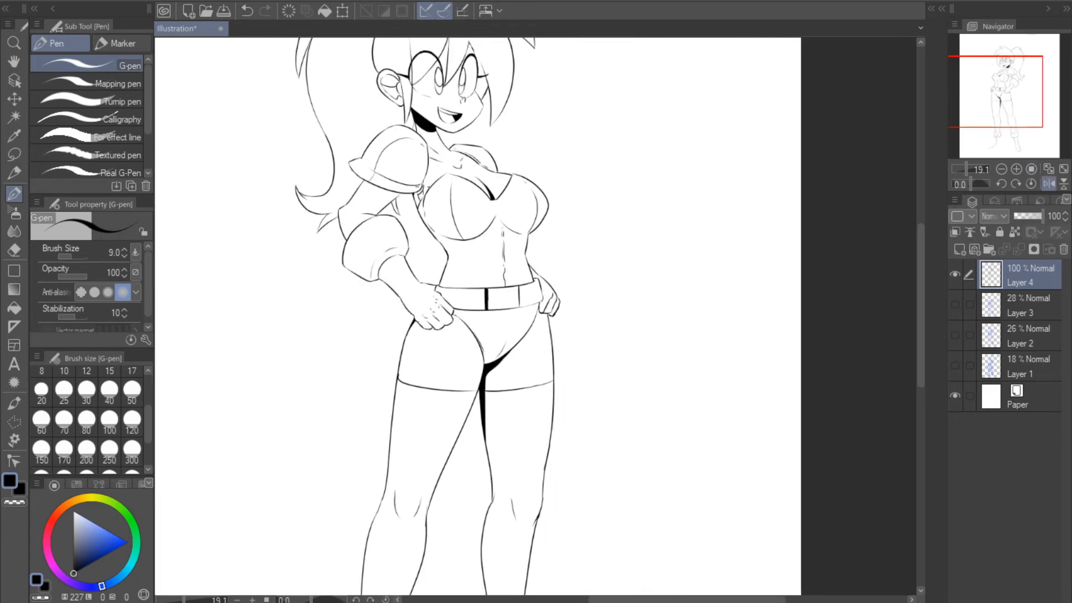
click(14, 308)
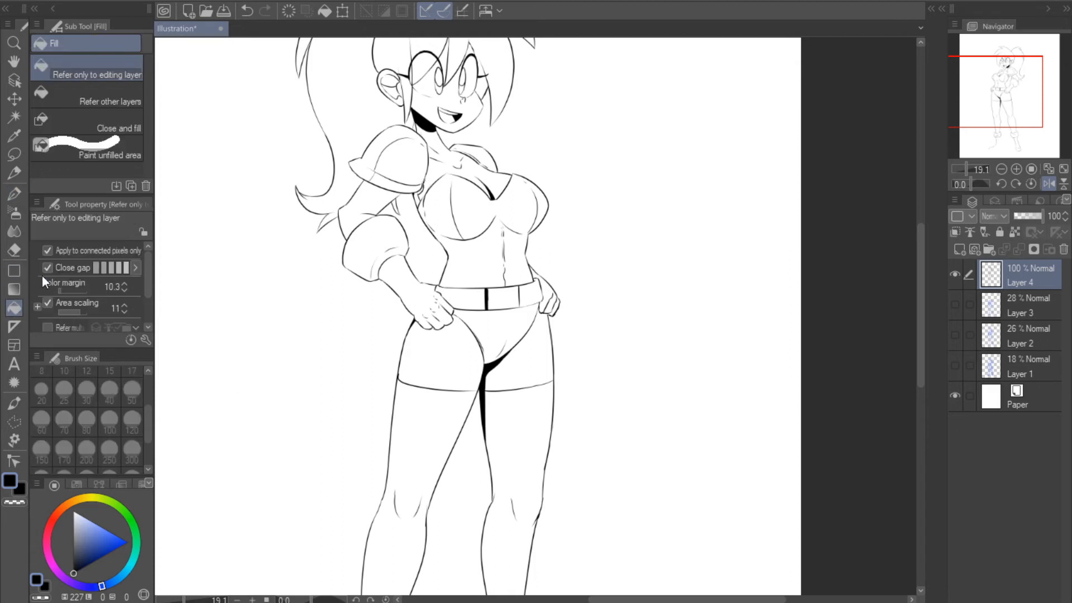
click(419, 194)
- Ink a curved shadow edge across the upper arm below the shoulder armor and fill the band with black
click(14, 173)
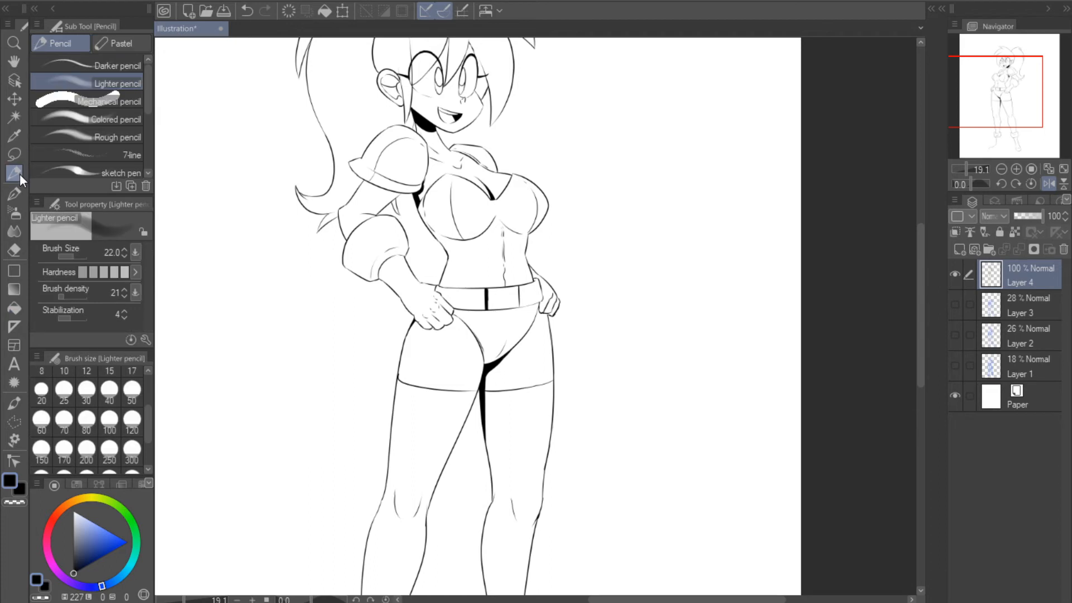
click(1047, 184)
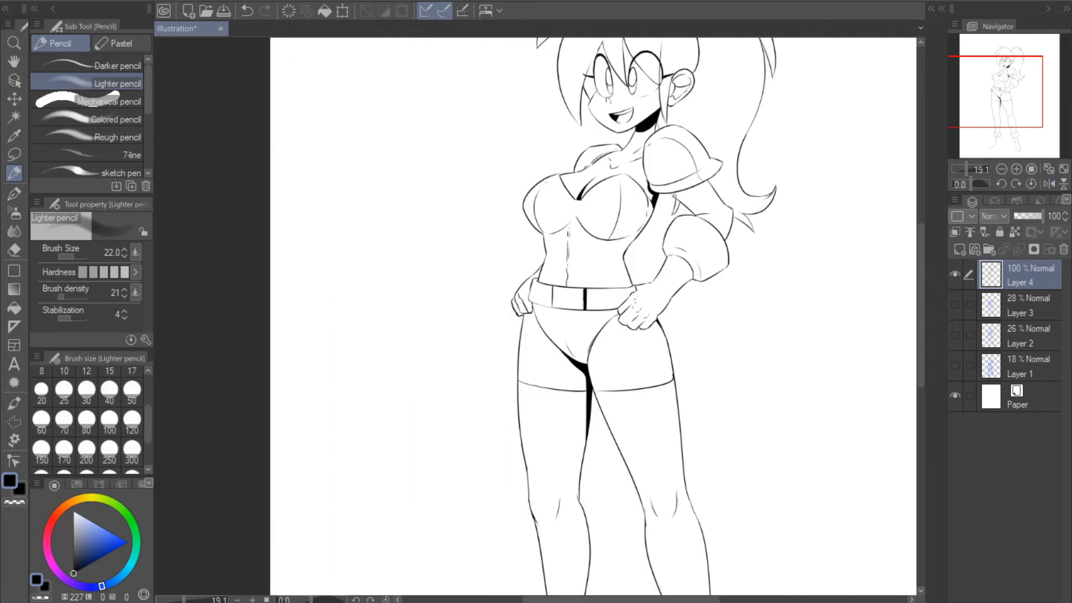
click(15, 193)
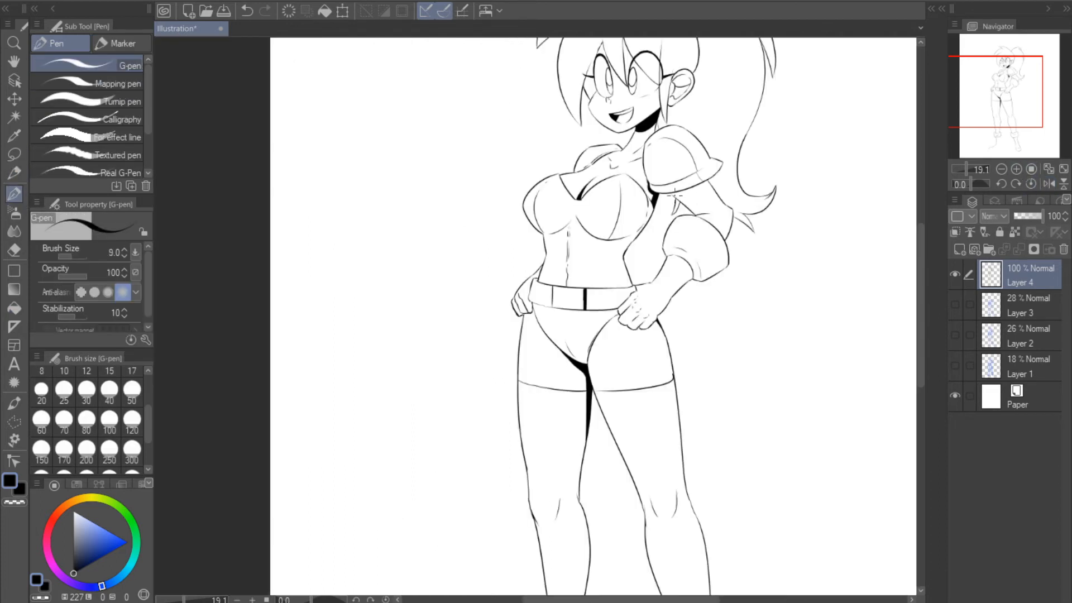
drag(674, 195, 704, 187)
click(14, 307)
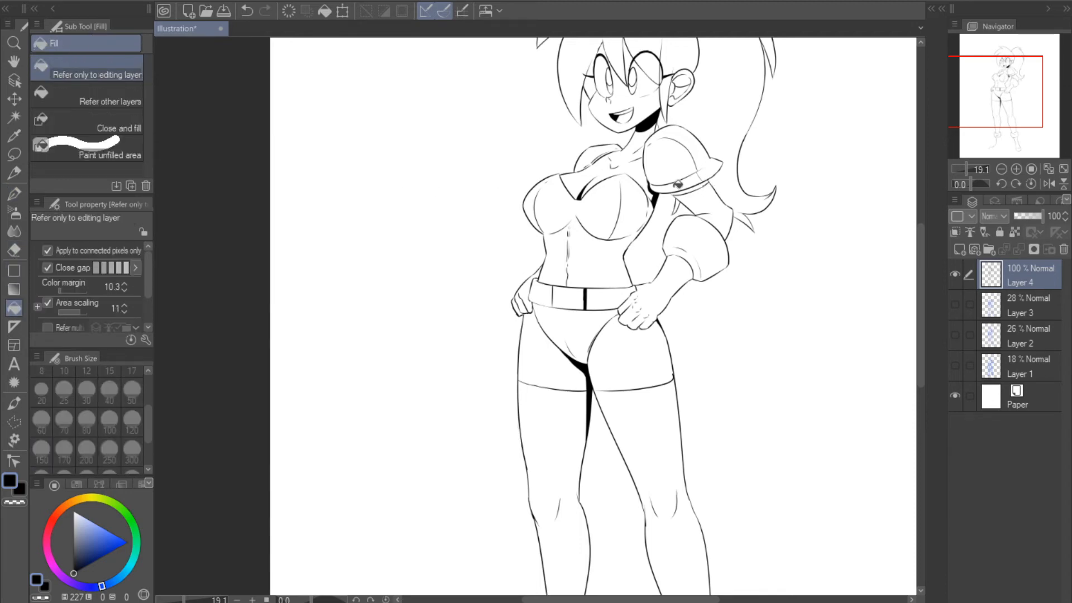
click(691, 187)
- Set the G-pen brush size to 16 and ink the two arched eyebrows above the eyes
click(1048, 184)
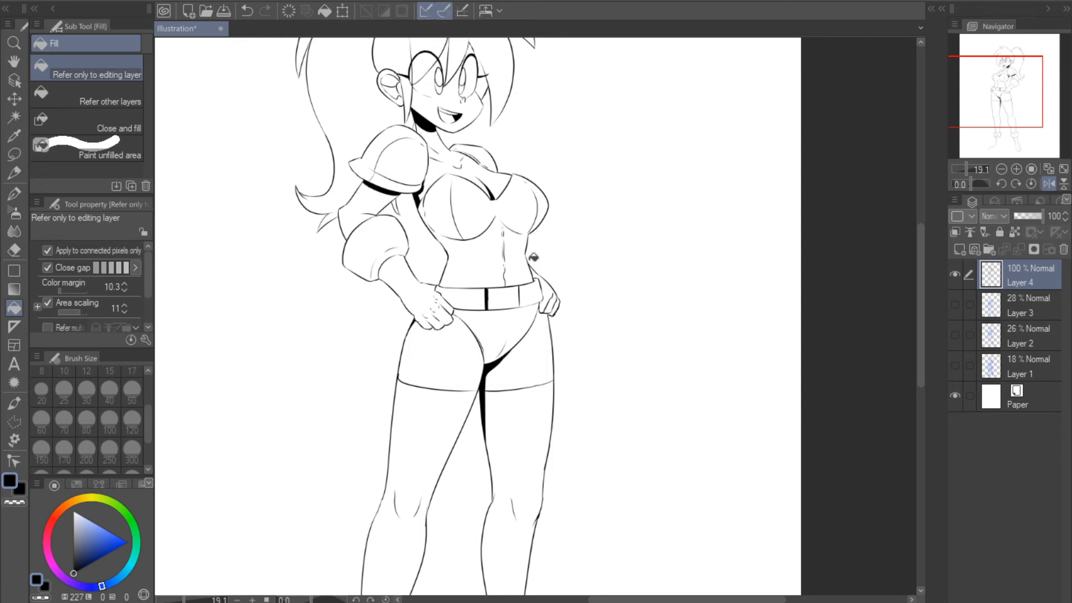
scroll(533, 256, up, 3)
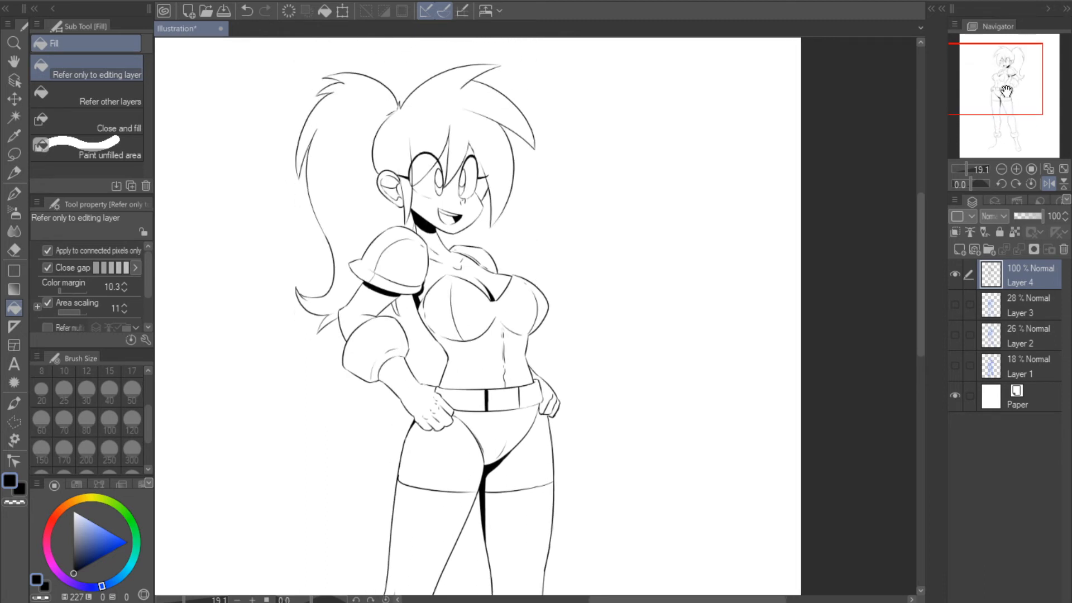
click(14, 197)
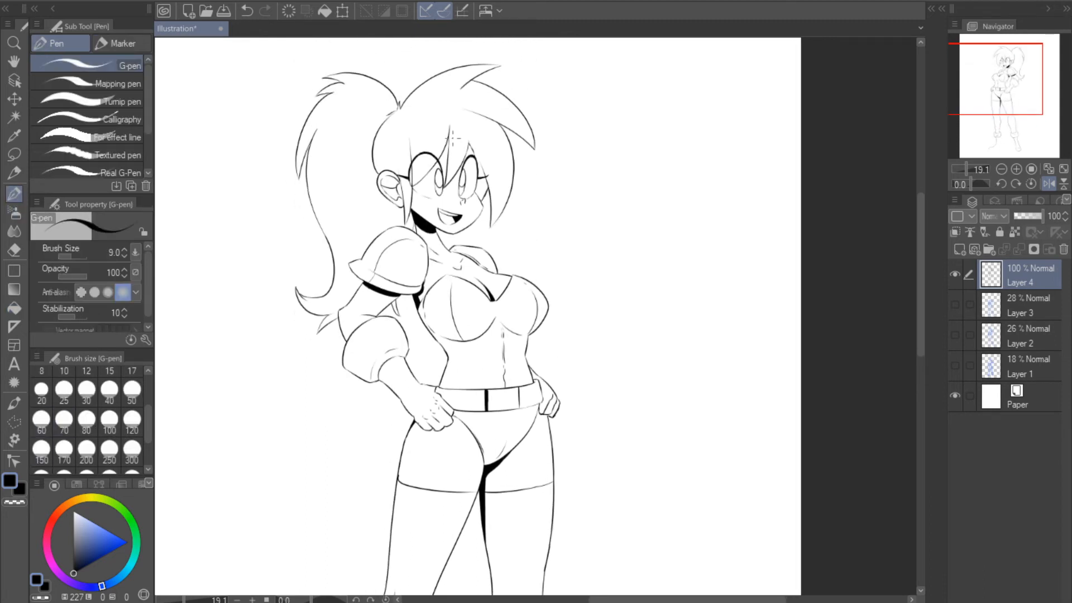
click(110, 373)
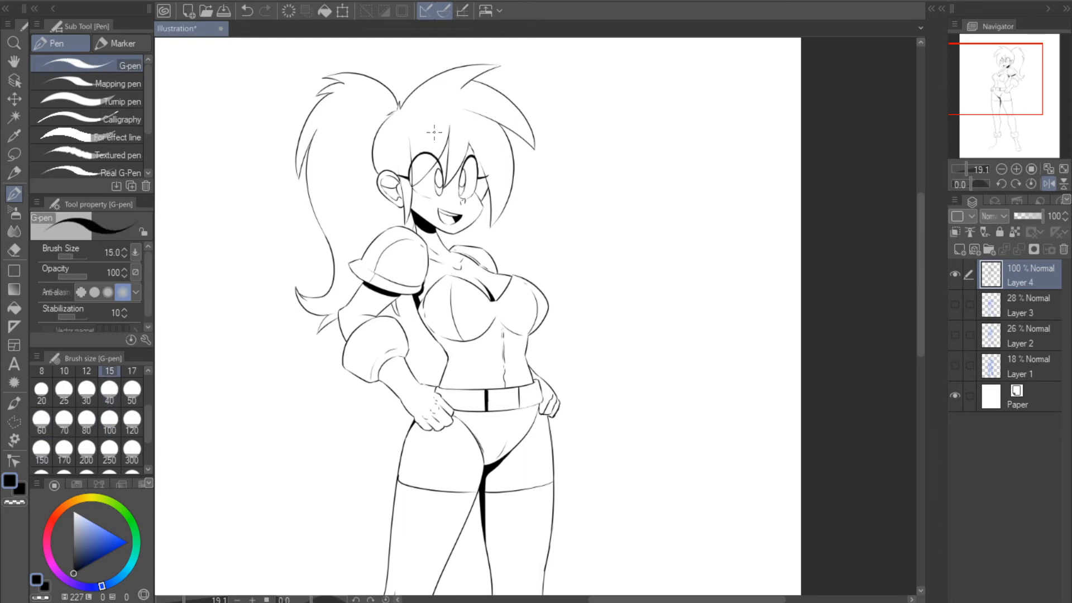
click(42, 391)
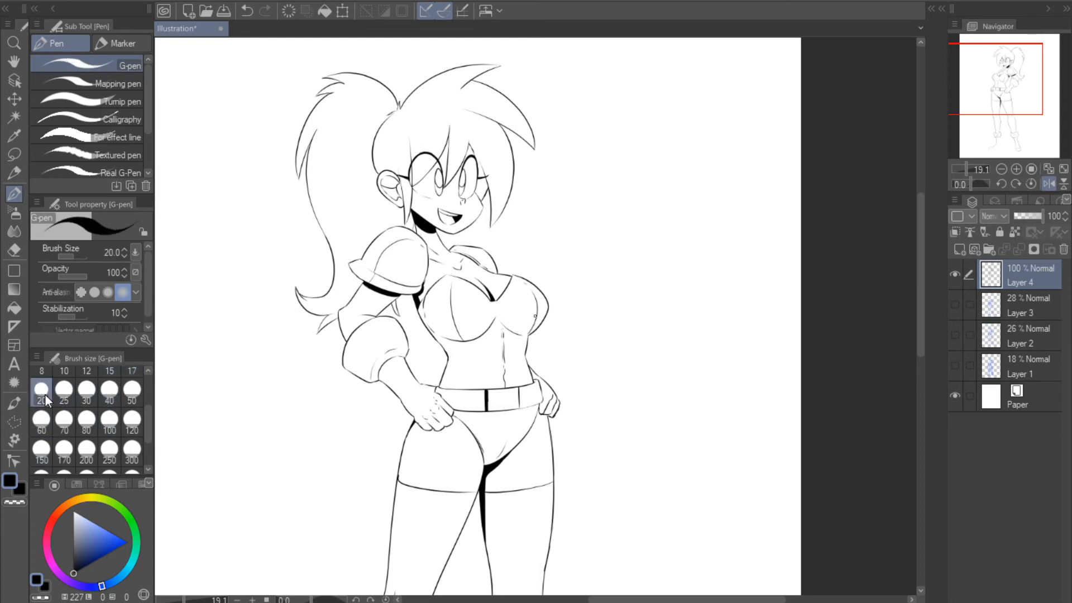
click(123, 255)
click(124, 256)
click(124, 255)
click(124, 255)
drag(410, 150, 476, 150)
key(ctrl+z)
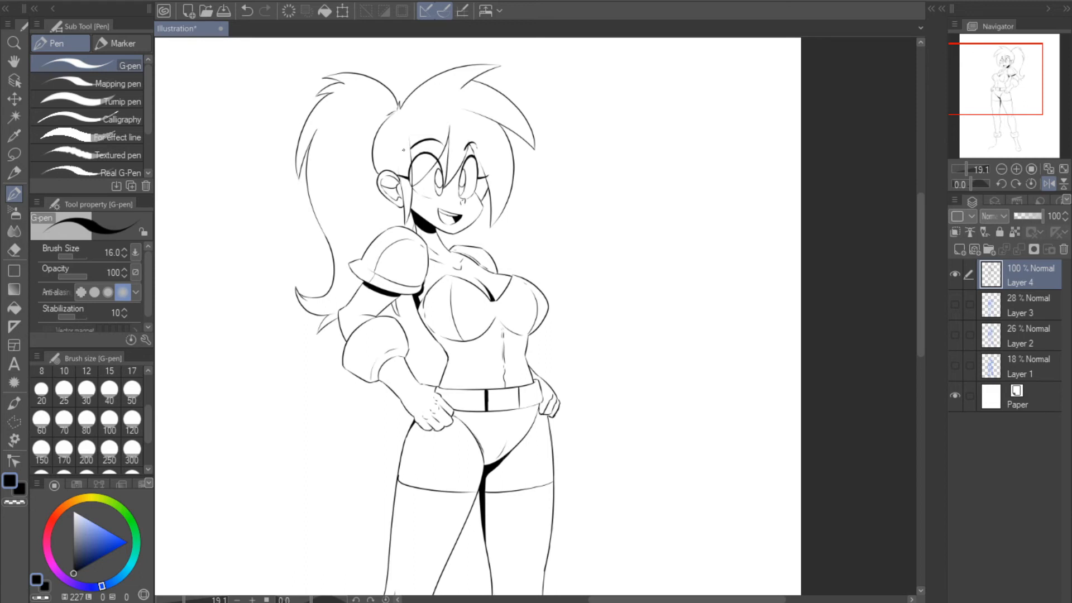
- Show sketch Layer 3 again and set the G-pen brush size to 9 for inking the boots
click(1050, 184)
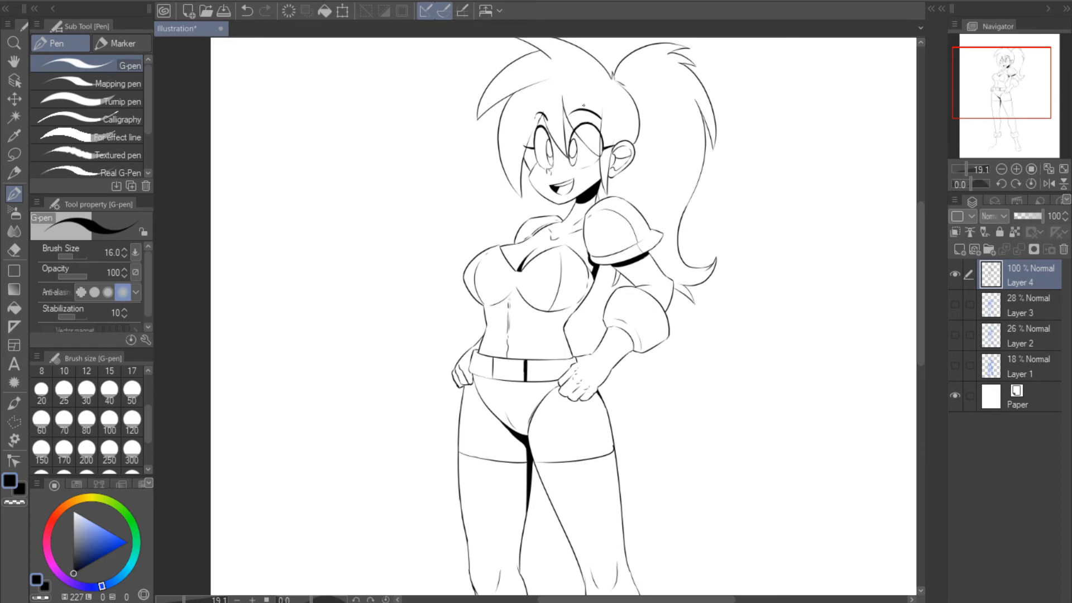
scroll(1008, 101, down, 3)
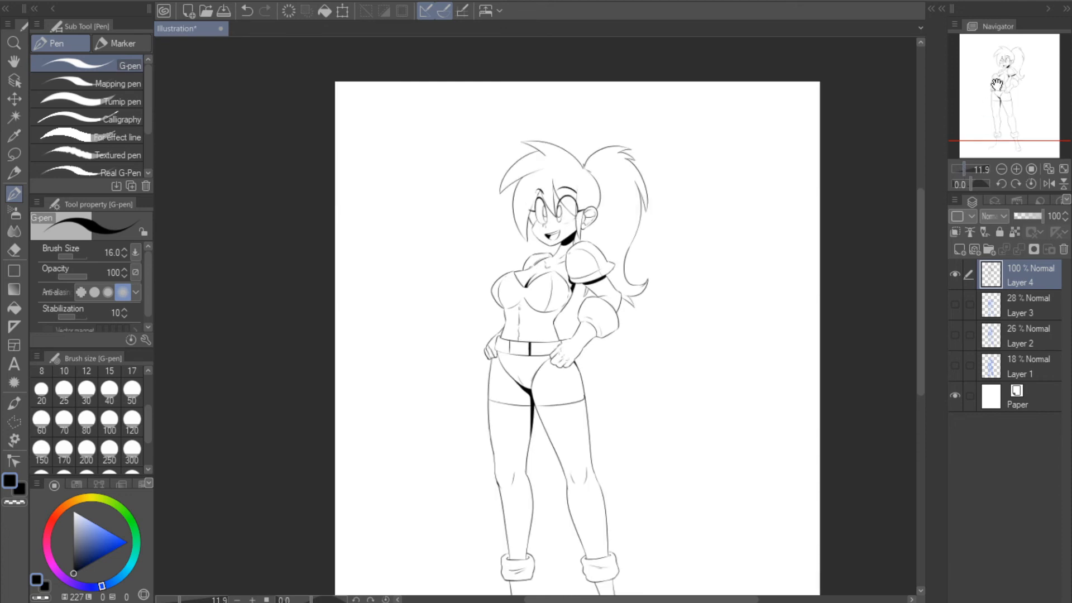
drag(1008, 101, 1002, 112)
click(955, 303)
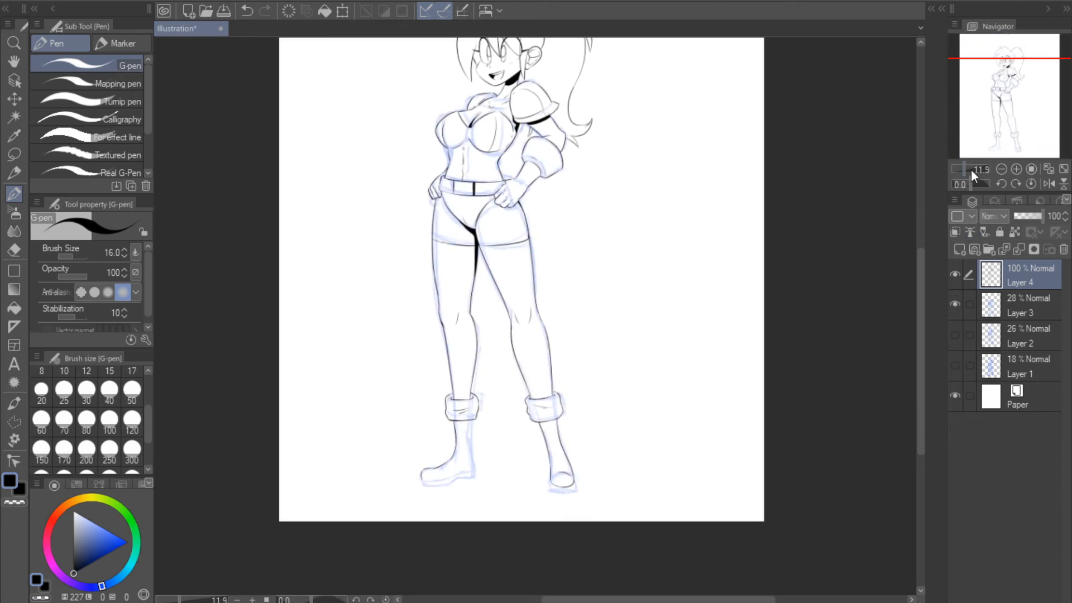
scroll(970, 169, up, 5)
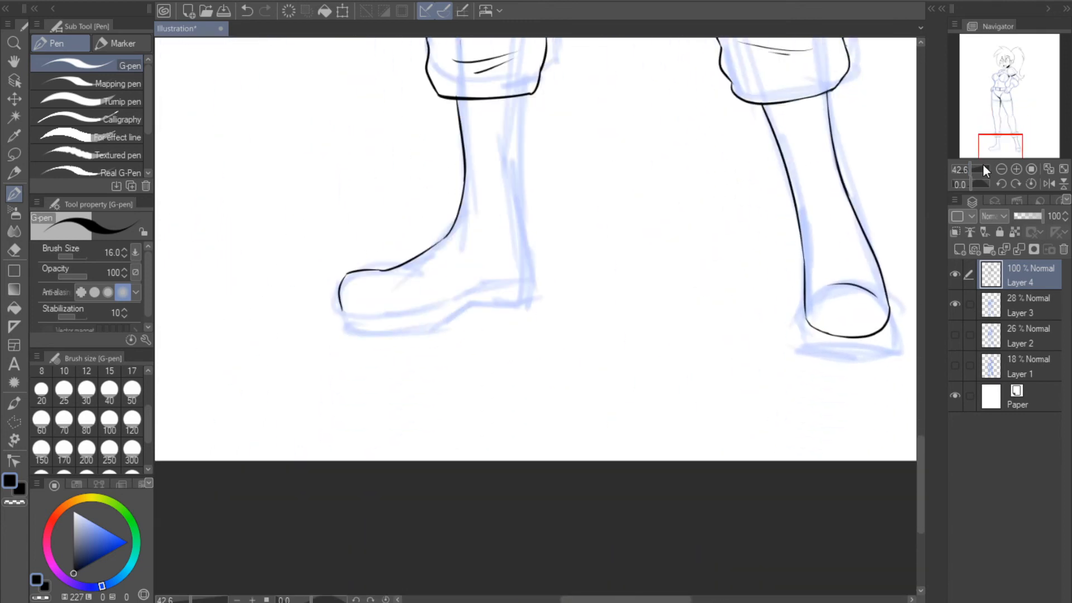
click(65, 372)
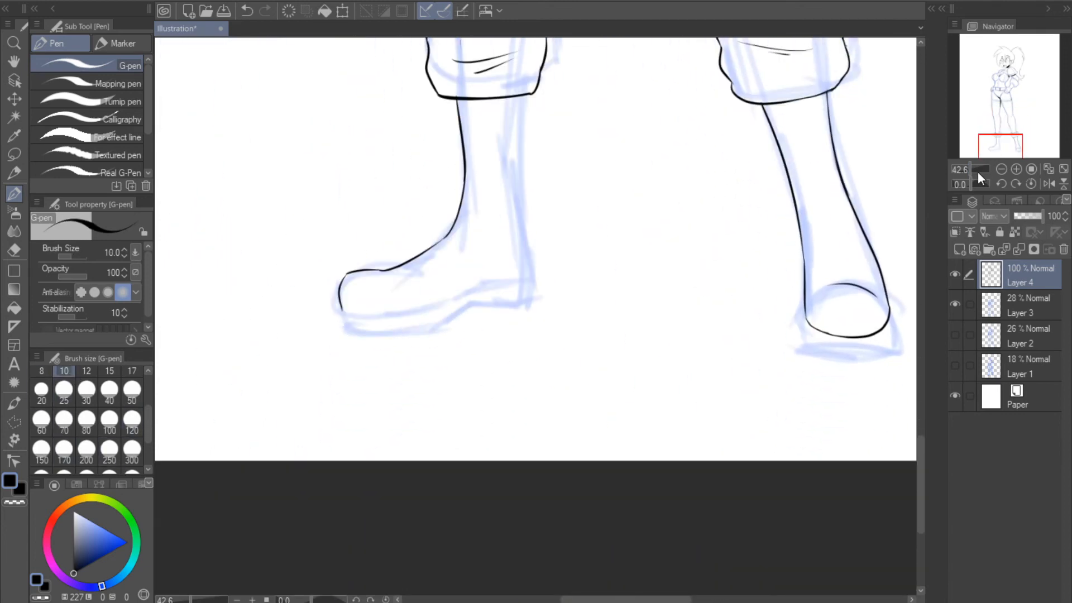
drag(977, 172, 968, 169)
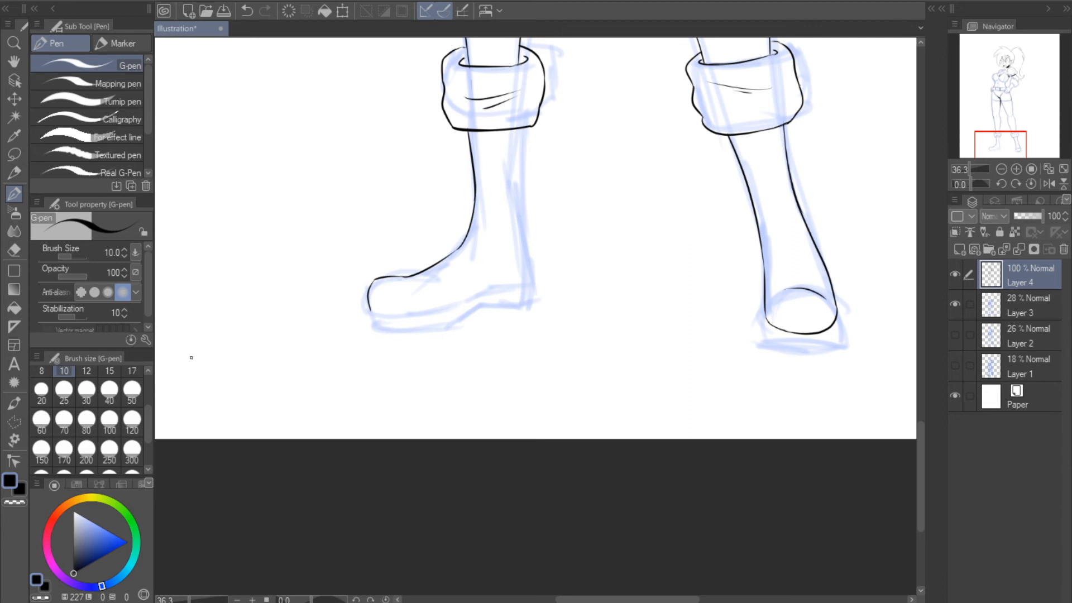
click(124, 255)
- Ink the underside of the sole and the heel on the side-facing boot, following the sketch
mouse_move(369, 310)
mouse_down()
mouse_move(445, 328)
mouse_move(434, 327)
mouse_move(487, 305)
mouse_up()
key(ctrl+z)
drag(467, 316, 525, 304)
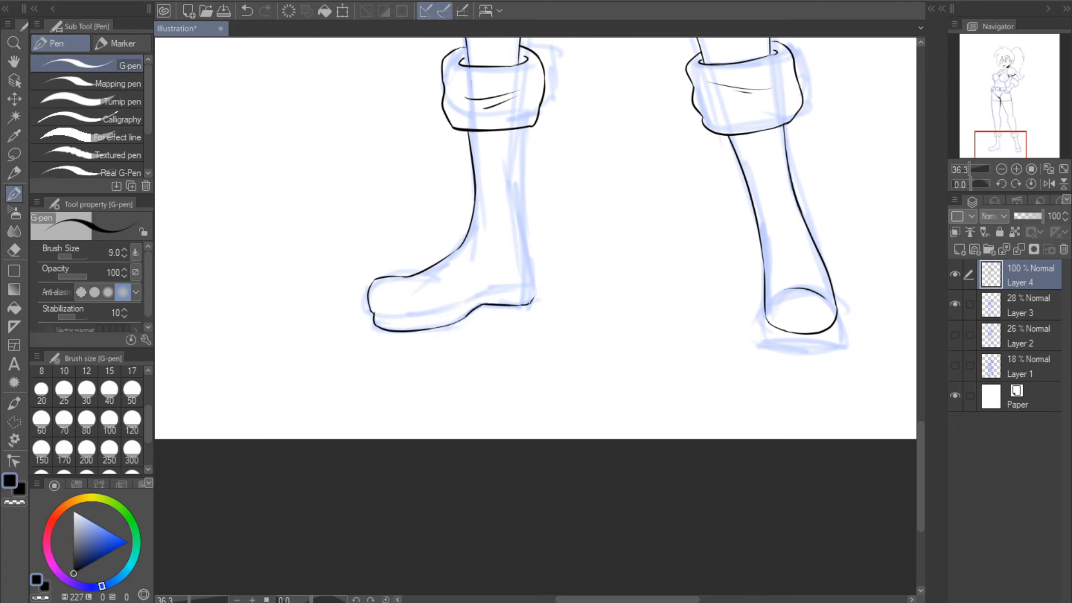
key(ctrl+z)
drag(482, 303, 532, 292)
key(ctrl+z)
key(ctrl+z)
- Ink the back contour of the side-facing boot between the folded cuff and the heel
click(1047, 184)
mouse_move(543, 285)
mouse_down()
mouse_move(557, 146)
mouse_move(555, 161)
mouse_up()
key(h)
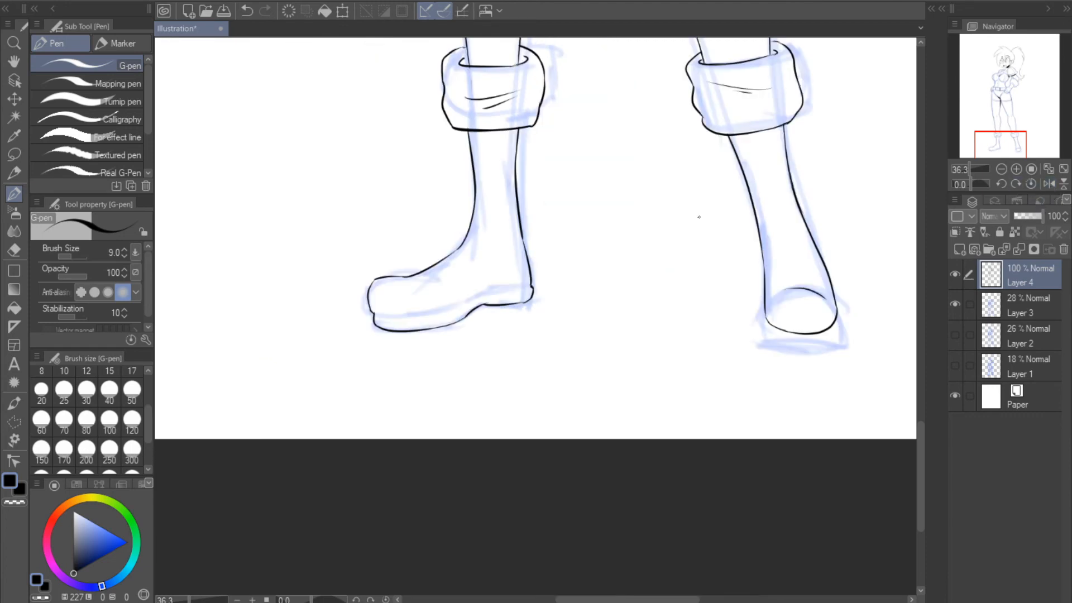
- Ink the upper edge of the sole on the side-facing boot and add crease lines at the toe and ankle
drag(375, 314, 459, 318)
key(ctrl+z)
drag(372, 316, 449, 305)
key(ctrl+z)
mouse_move(377, 311)
mouse_down()
mouse_move(444, 309)
mouse_move(519, 287)
mouse_up()
mouse_move(411, 281)
mouse_down()
mouse_move(437, 315)
mouse_move(477, 232)
mouse_up()
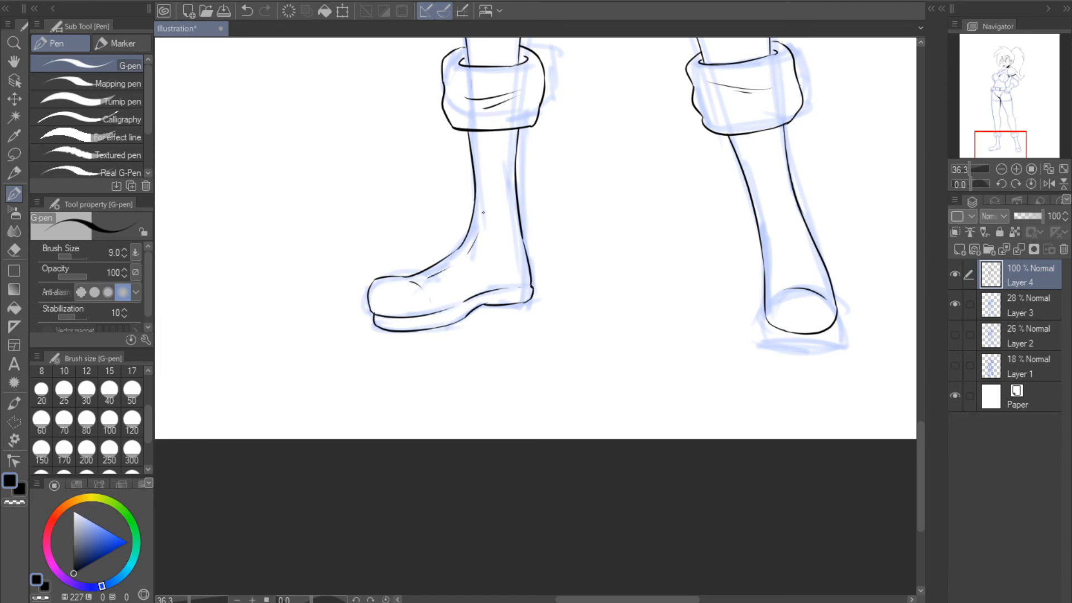
- Ink the curved sole beneath the toe of the front-facing boot and clean up its edges
click(1048, 183)
mouse_move(232, 306)
mouse_down()
mouse_move(236, 334)
mouse_move(314, 336)
mouse_up()
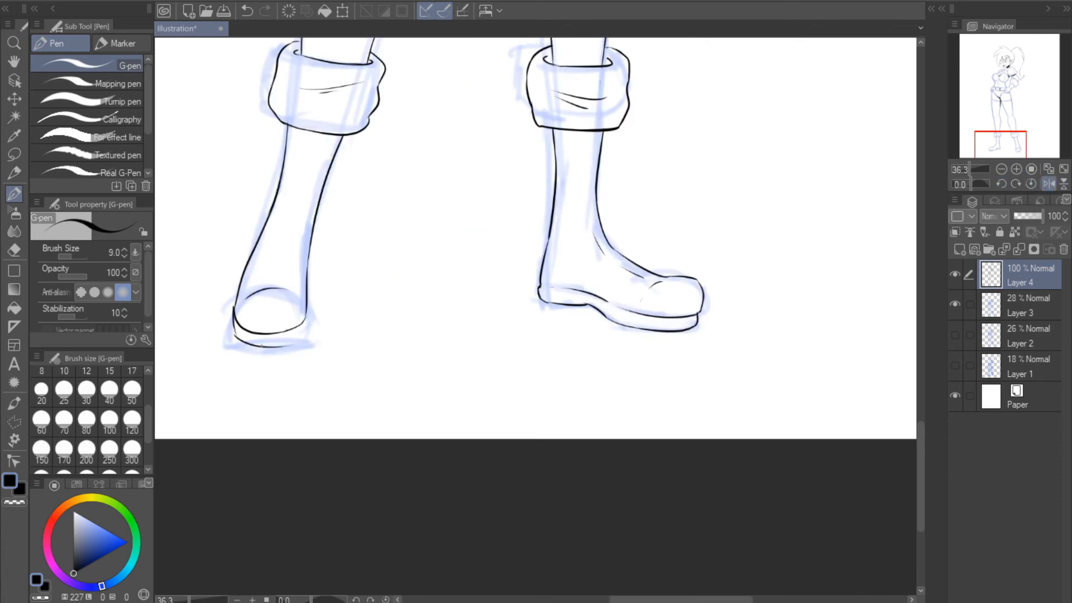
key(ctrl+z)
drag(236, 335, 305, 338)
key(ctrl+z)
drag(235, 334, 305, 337)
key(ctrl+z)
mouse_move(235, 332)
mouse_down()
mouse_move(313, 338)
mouse_move(292, 338)
mouse_move(306, 318)
mouse_move(307, 339)
mouse_up()
key(ctrl+z)
key(ctrl+z)
key(c)
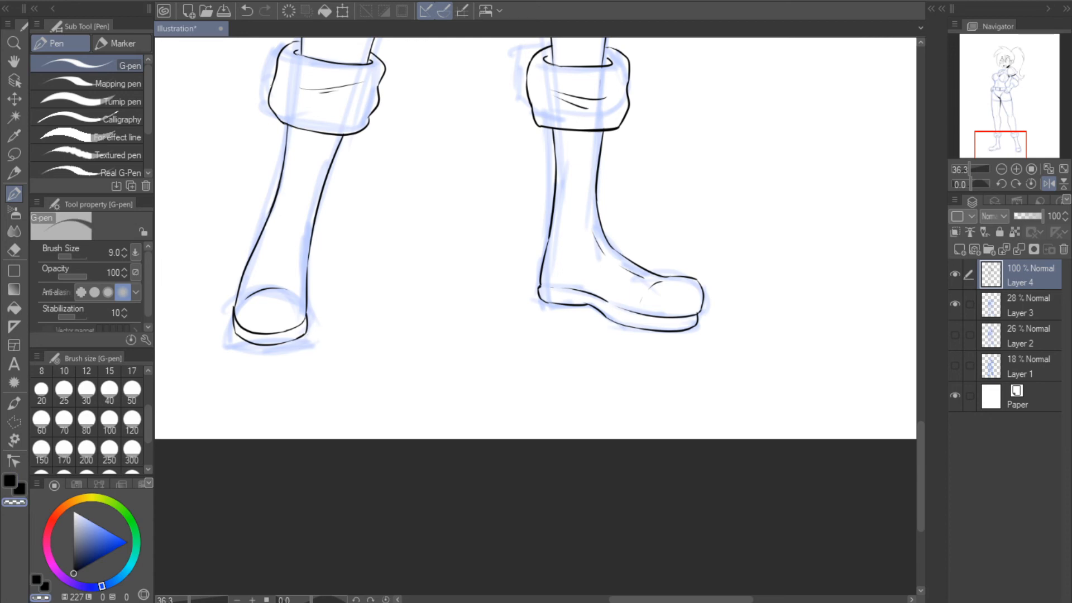
key(c)
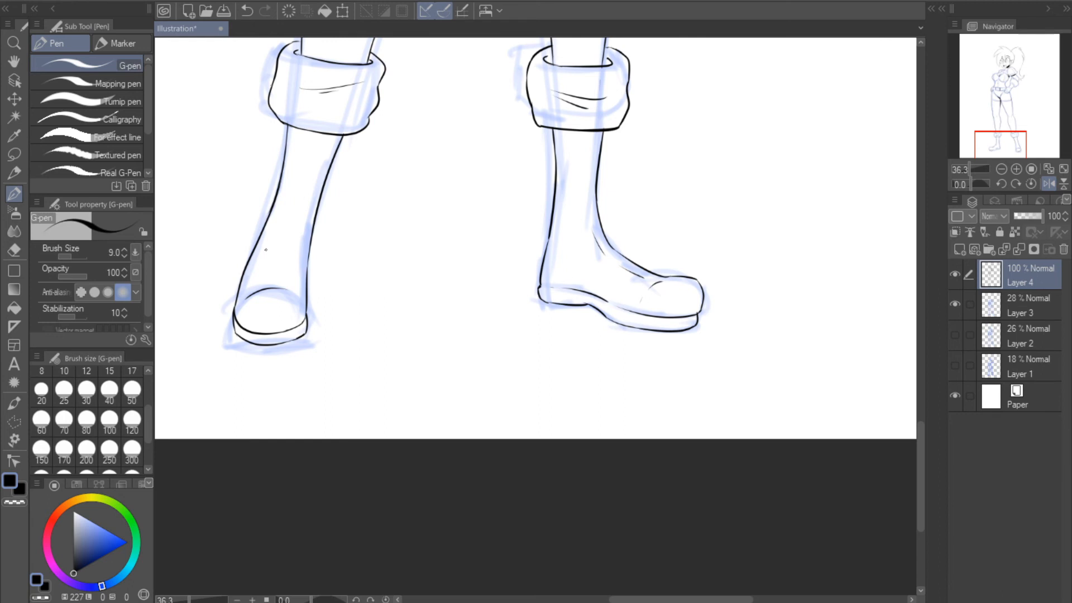
- Ink shadow edges just below the folded cuffs of both boots and fill the bands with black
drag(1001, 131, 1005, 142)
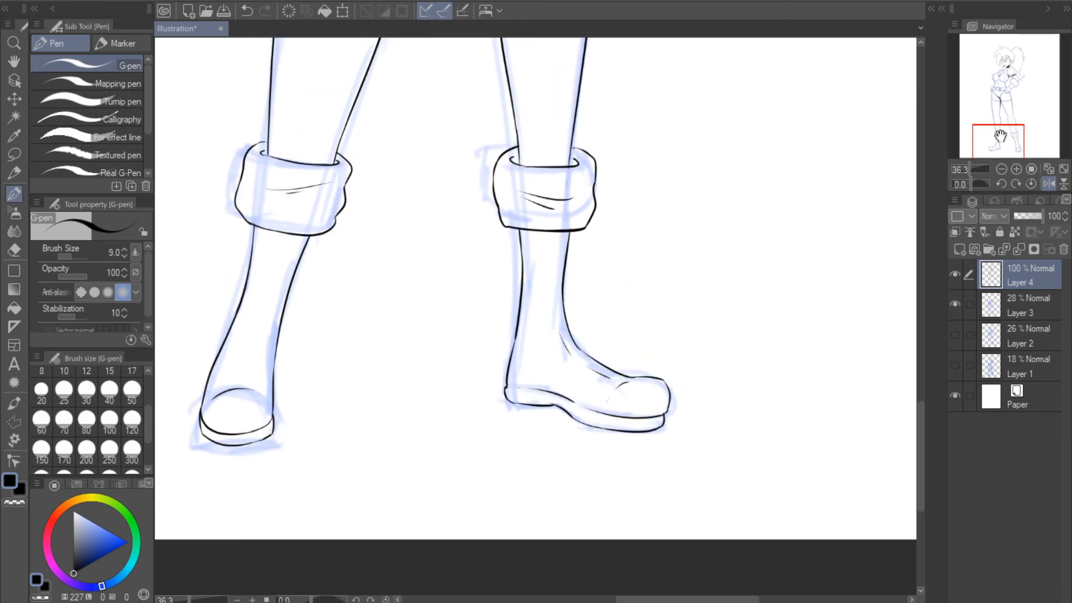
click(1049, 184)
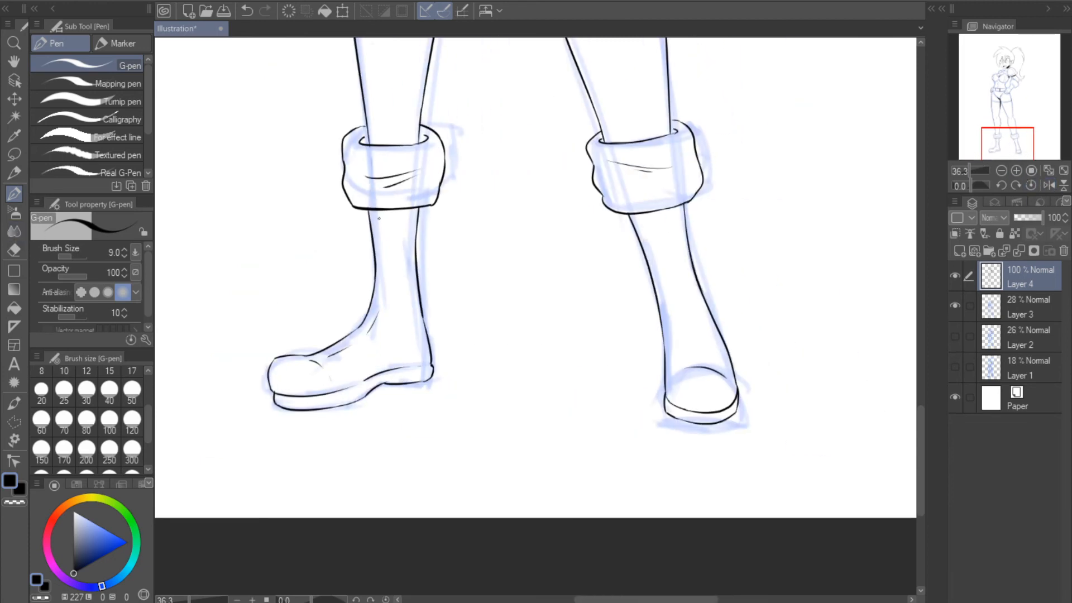
drag(371, 218, 416, 221)
drag(633, 221, 680, 213)
click(14, 307)
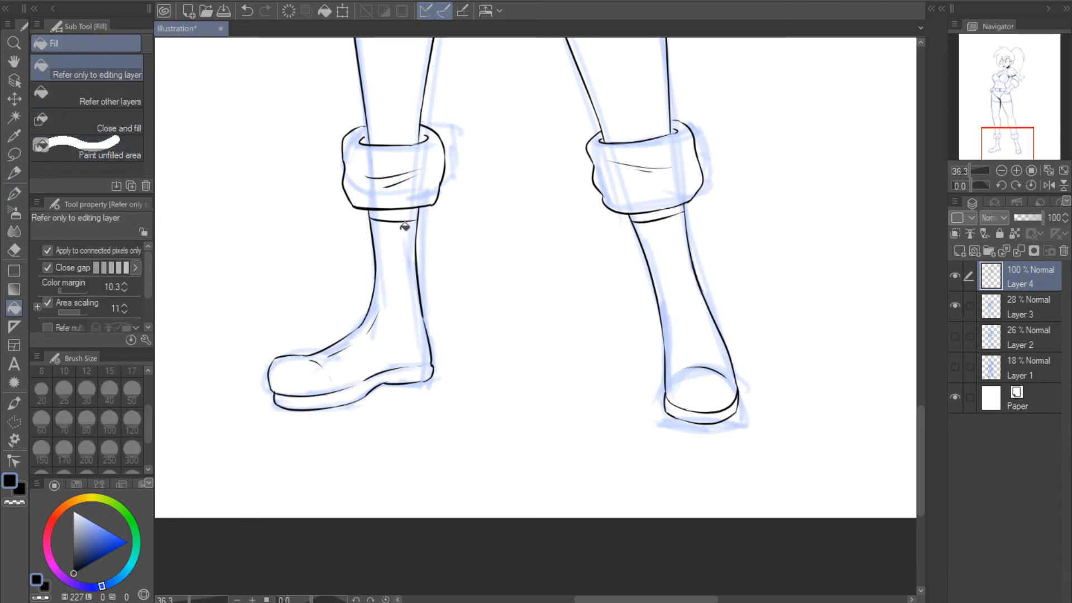
click(408, 215)
click(668, 211)
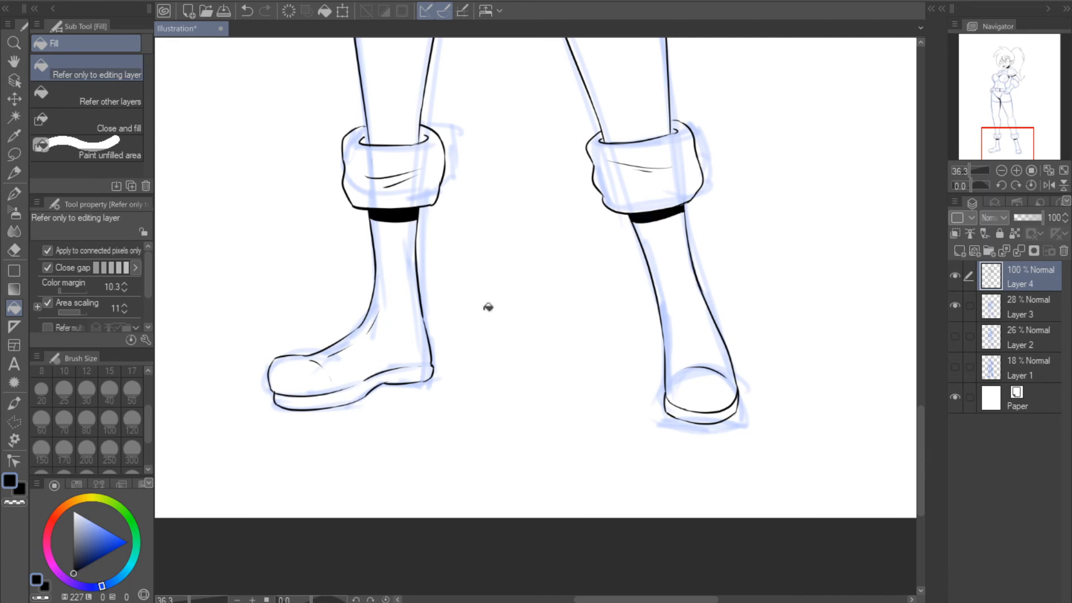
- Ink inner detail lines down the shafts of both boots from the cuff shadows toward the feet
click(14, 193)
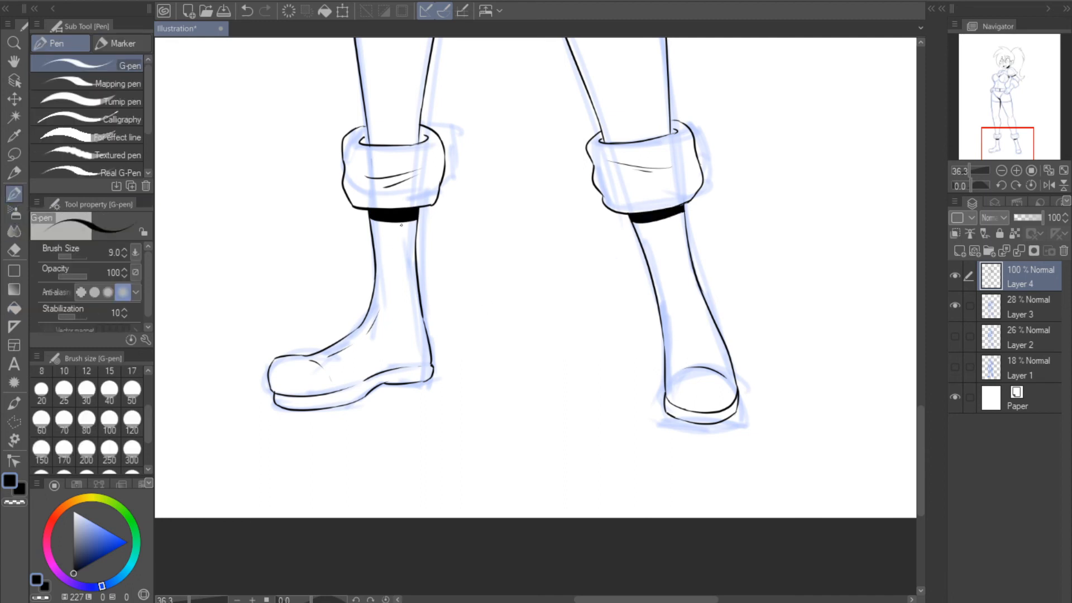
mouse_move(400, 224)
mouse_down()
mouse_move(408, 315)
mouse_move(425, 354)
mouse_up()
click(1048, 186)
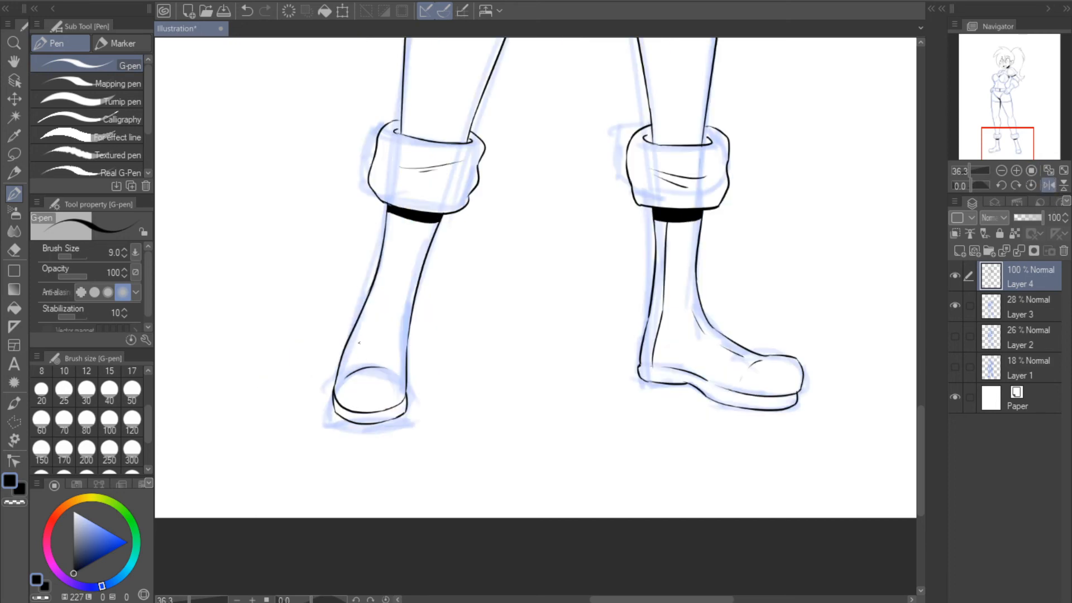
drag(362, 322, 344, 370)
drag(393, 244, 364, 318)
key(ctrl+z)
drag(391, 238, 371, 306)
drag(392, 215, 391, 234)
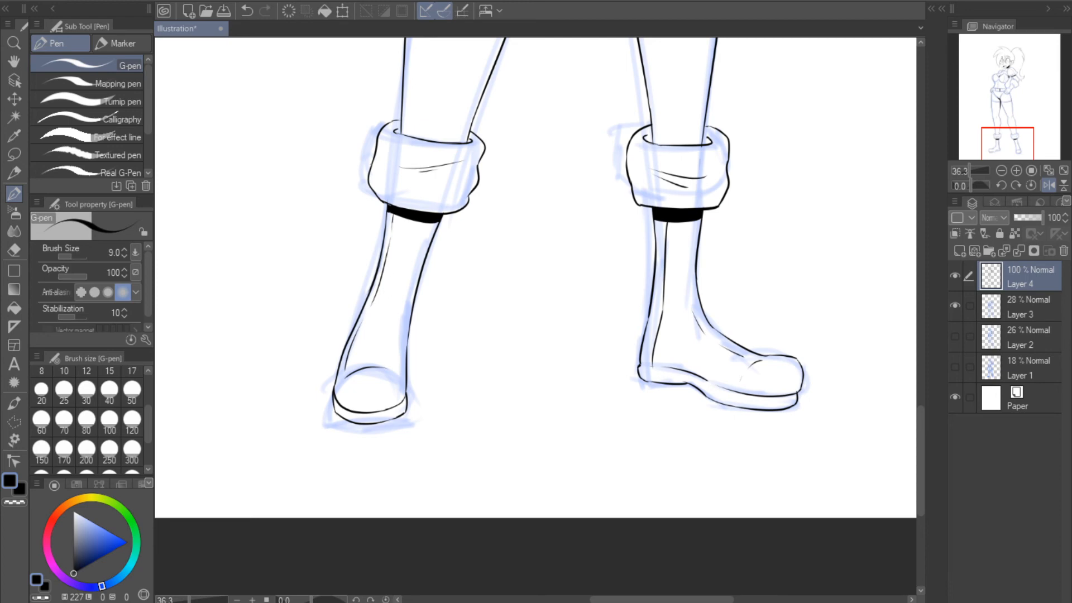
- Ink short crease lines just below the stocking tops on both thighs
click(1048, 185)
drag(1007, 146, 1001, 117)
mouse_move(379, 166)
mouse_down()
mouse_move(404, 143)
mouse_move(395, 153)
mouse_up()
click(1048, 186)
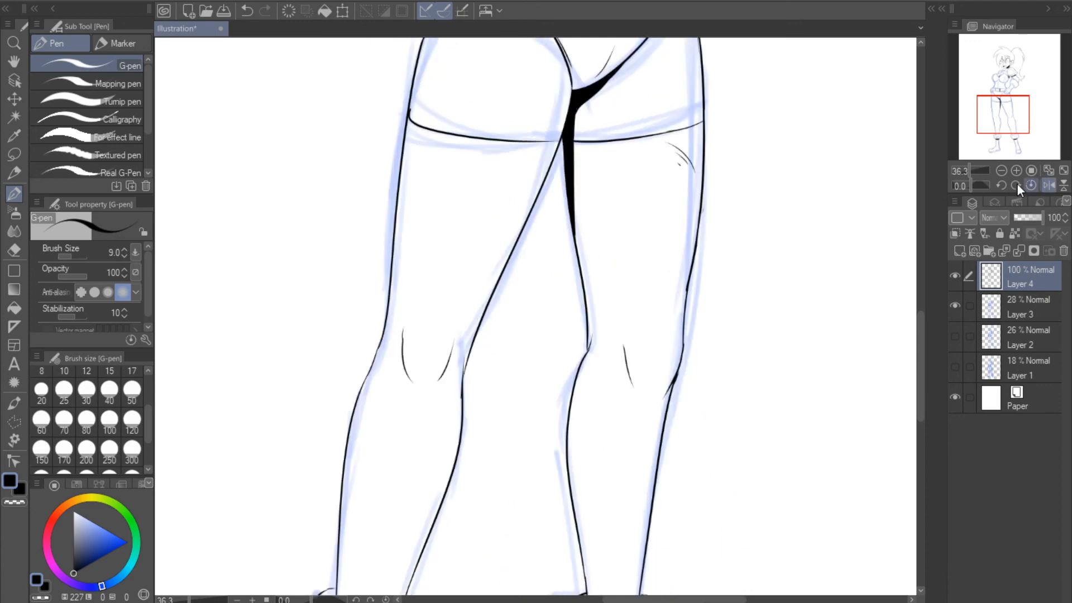
click(1049, 185)
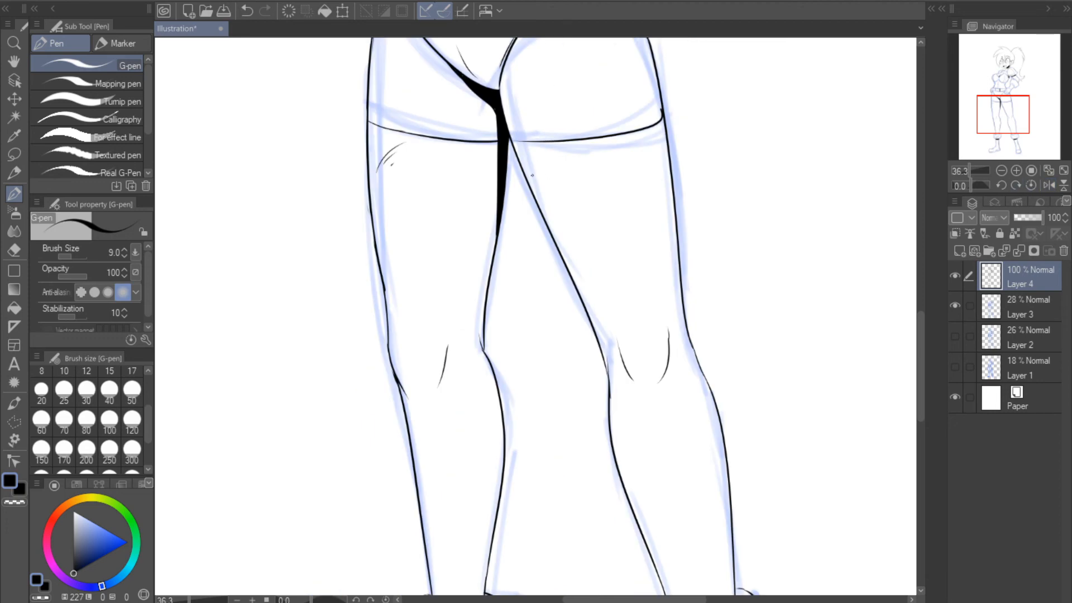
drag(527, 157, 551, 158)
click(1004, 112)
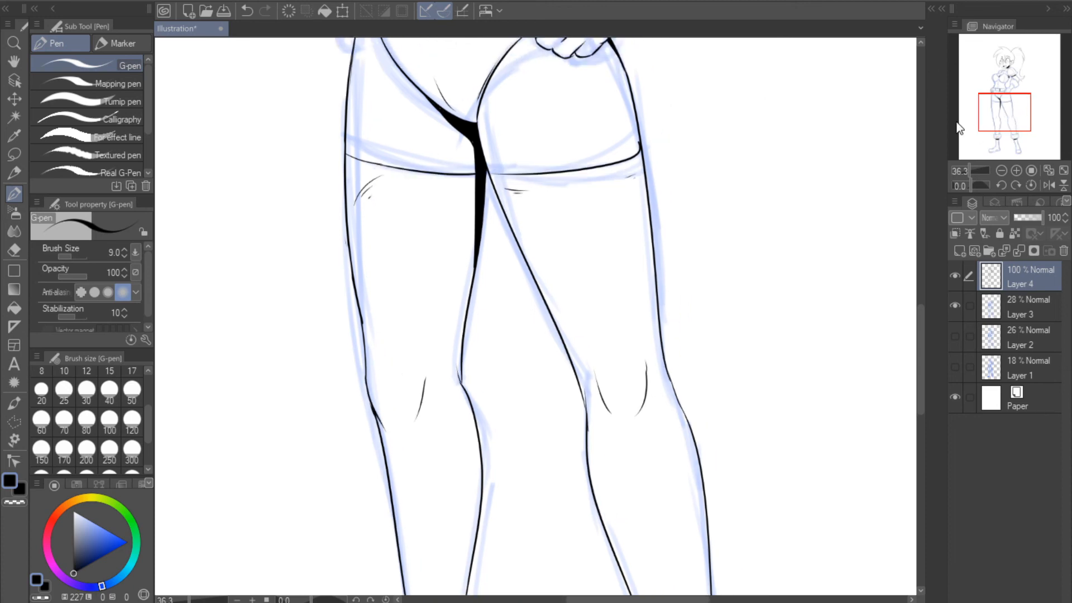
- Ink short crease lines just beneath the belt, at the top of the bikini-cut bottom, checking the placement in mirrored view
drag(1020, 115, 984, 112)
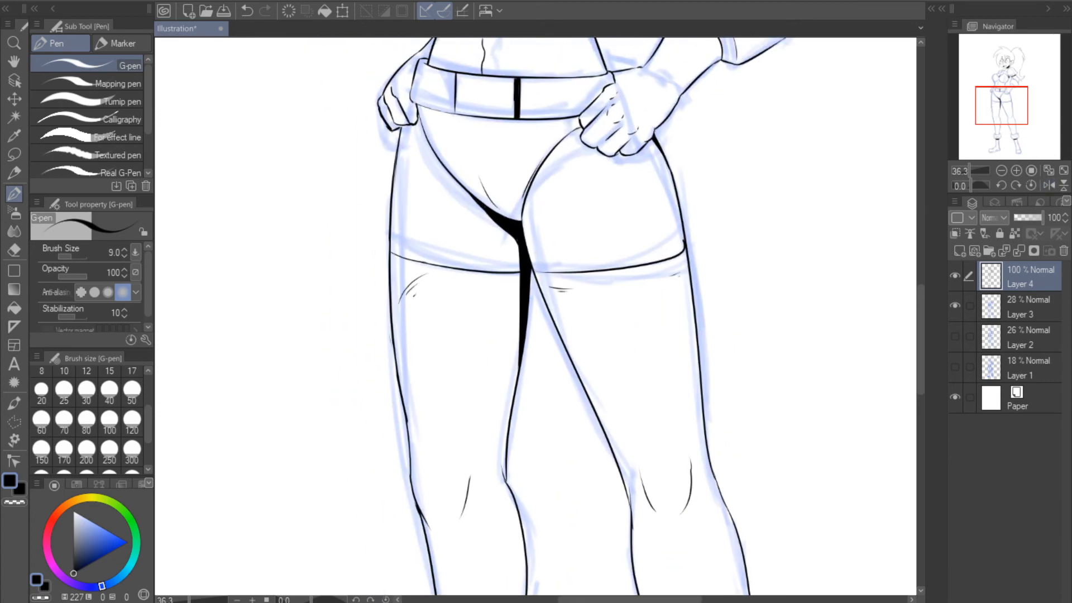
click(1048, 186)
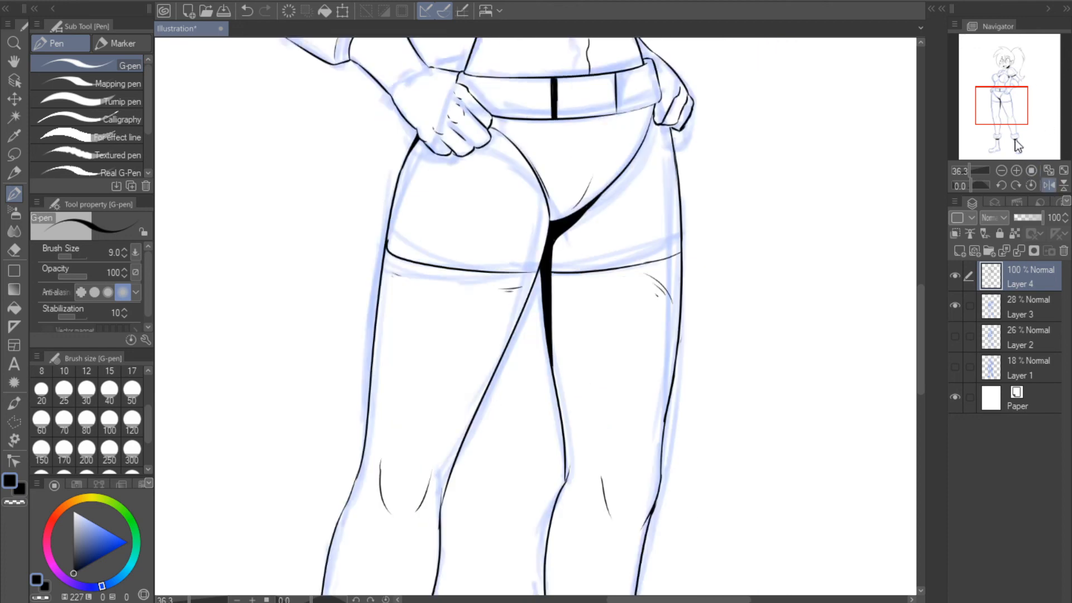
drag(1009, 114, 1010, 109)
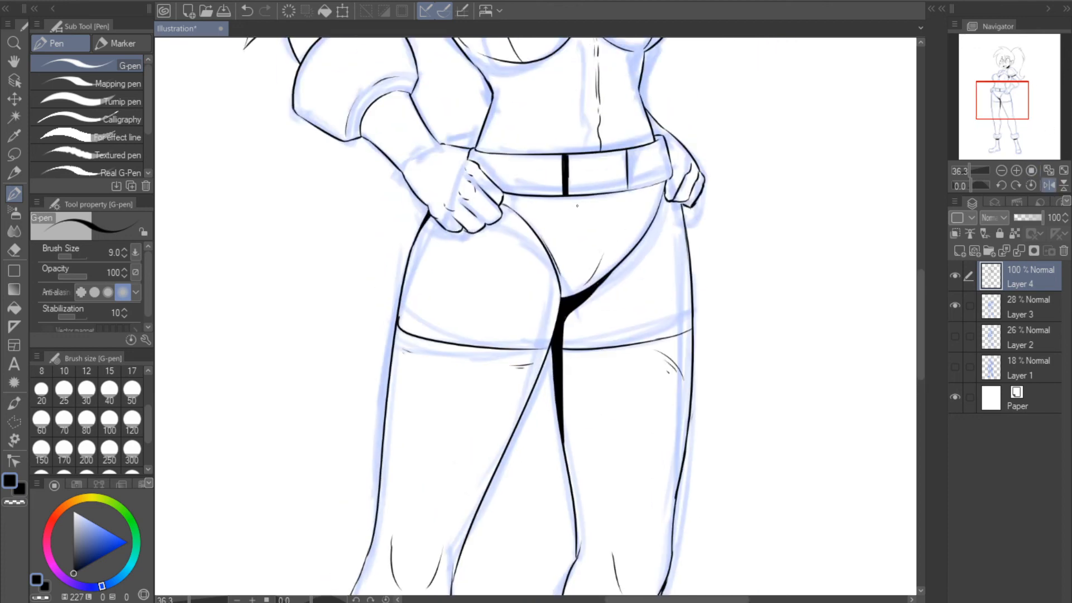
drag(577, 207, 651, 196)
key(ctrl+z)
drag(587, 202, 623, 198)
click(1048, 186)
mouse_move(1003, 101)
mouse_down()
mouse_move(1003, 86)
mouse_move(1014, 95)
mouse_up()
click(1047, 185)
click(1047, 185)
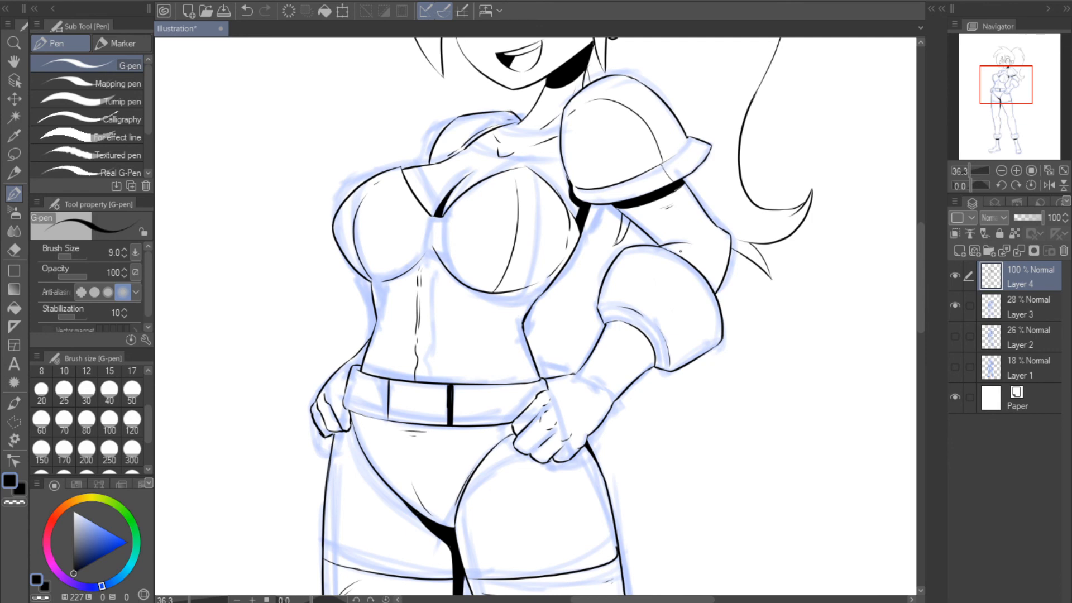
- Undo the last pen stroke and check the torso line art in mirrored view
key(ctrl+z)
key(ctrl+y)
key(ctrl+z)
drag(1006, 90, 1008, 86)
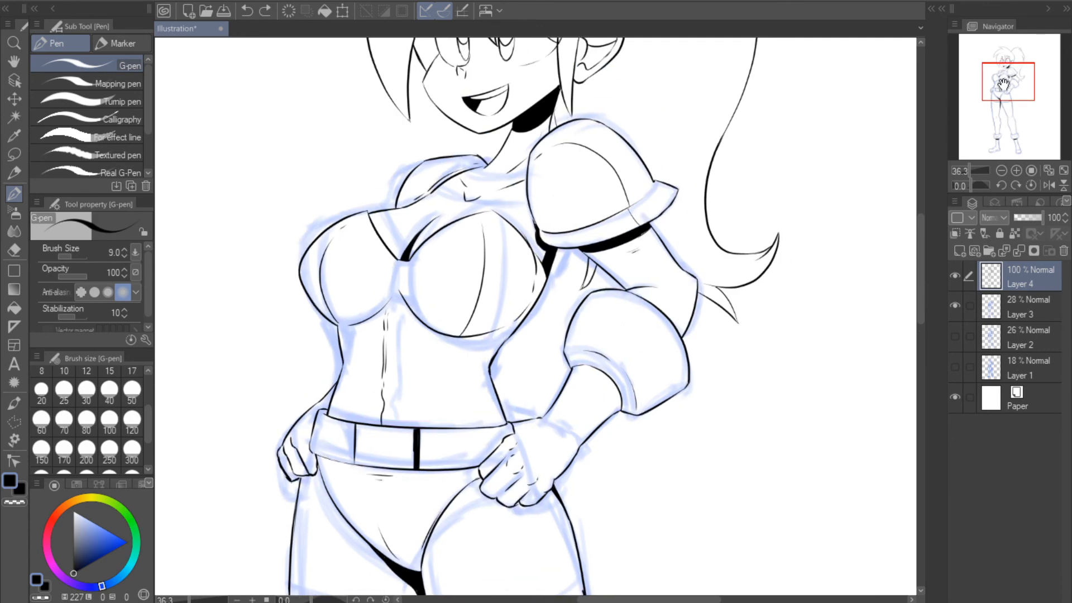
click(1048, 185)
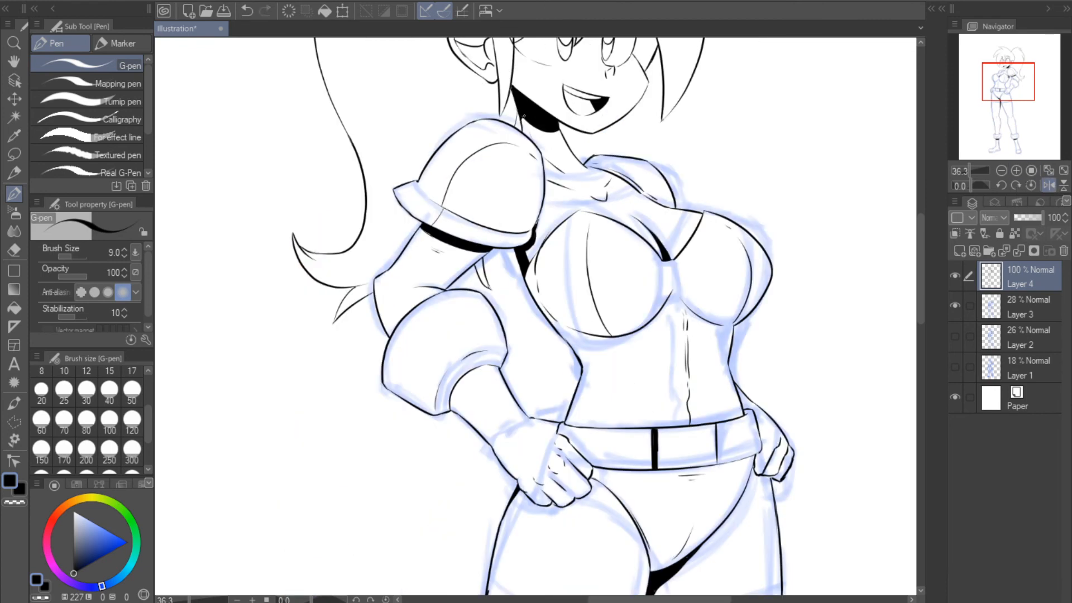
click(1048, 185)
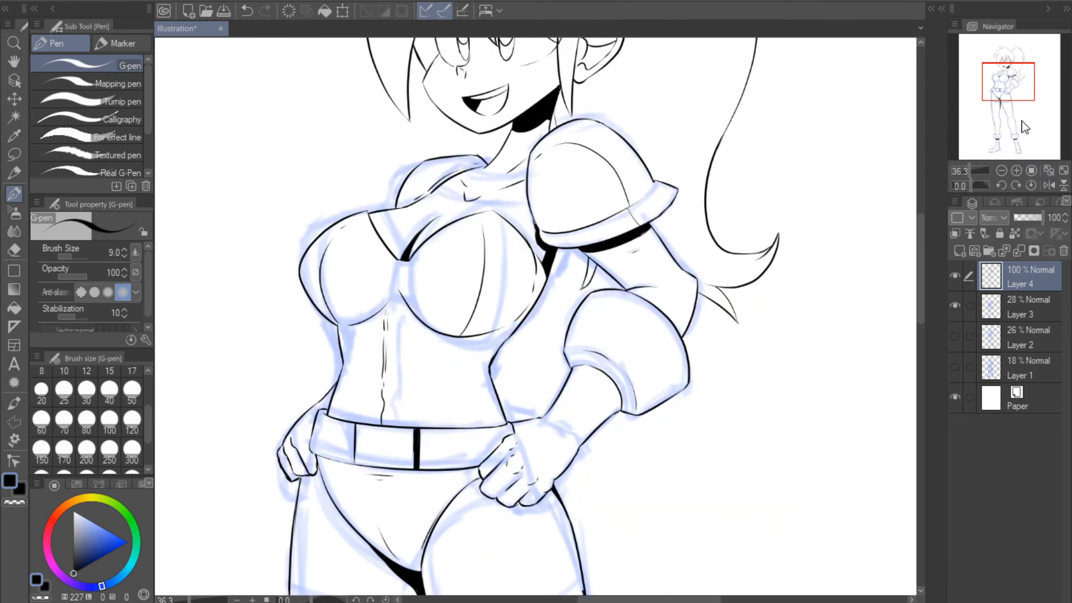
- Ink thin strand lines inside the pointed front tuft, the face-framing bang and the central bang
drag(1008, 84, 1008, 70)
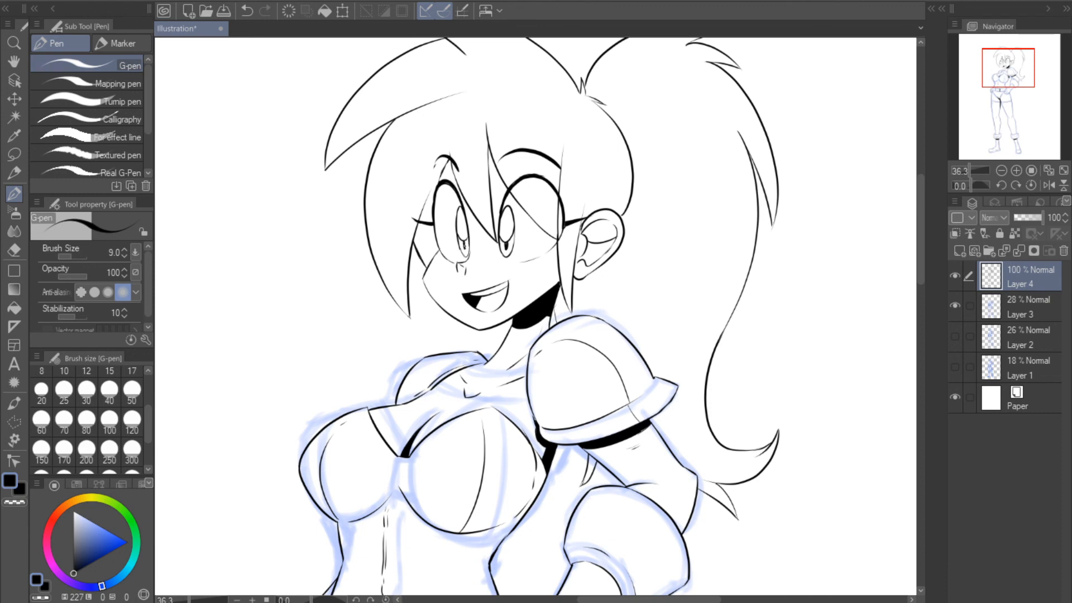
drag(464, 242, 464, 250)
drag(434, 195, 433, 207)
mouse_move(417, 123)
mouse_down()
mouse_move(397, 180)
mouse_move(391, 273)
mouse_up()
drag(331, 156, 408, 82)
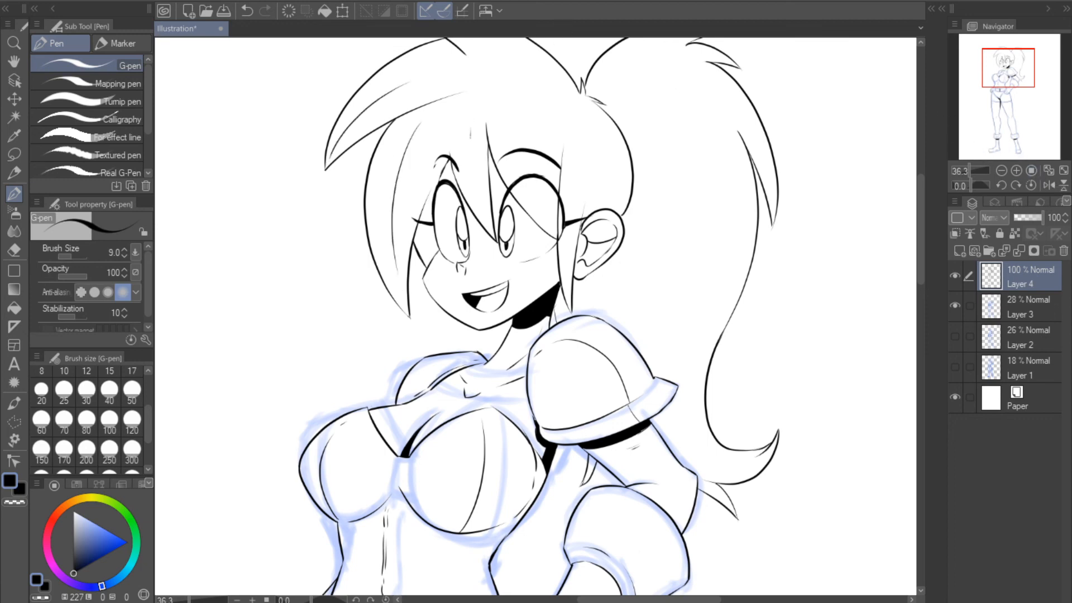
drag(470, 136, 478, 196)
- Mirror the view and ink thin strand lines in the bang over the eye, the side lock and the hair above the ear
click(1046, 185)
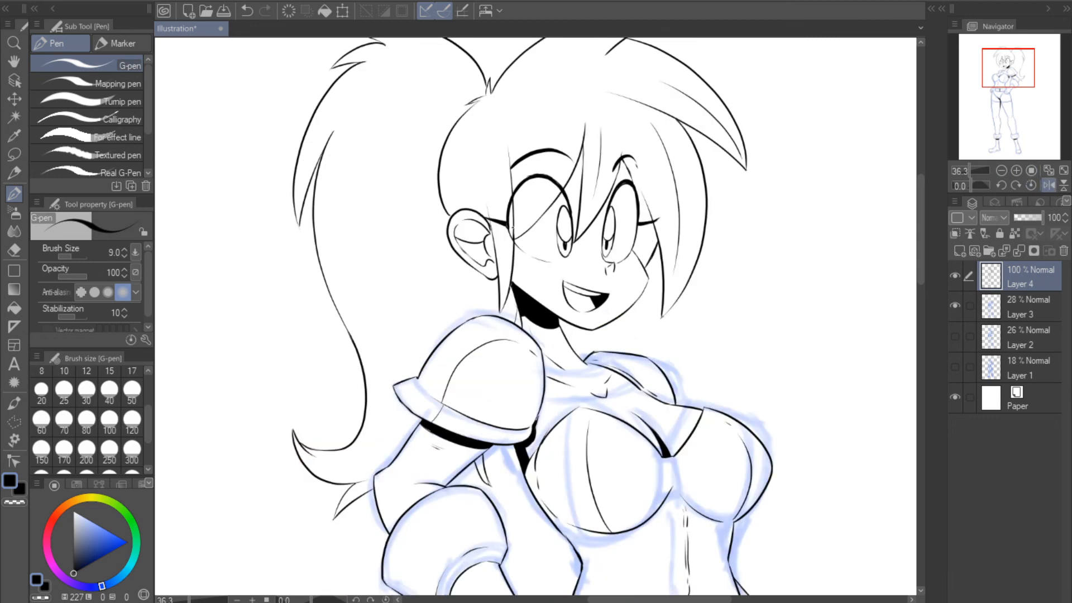
drag(549, 151, 518, 222)
drag(499, 167, 510, 278)
drag(453, 196, 460, 140)
- Ink long flowing strand lines down the ponytail and a short one in its tip behind the arm
drag(370, 424, 401, 90)
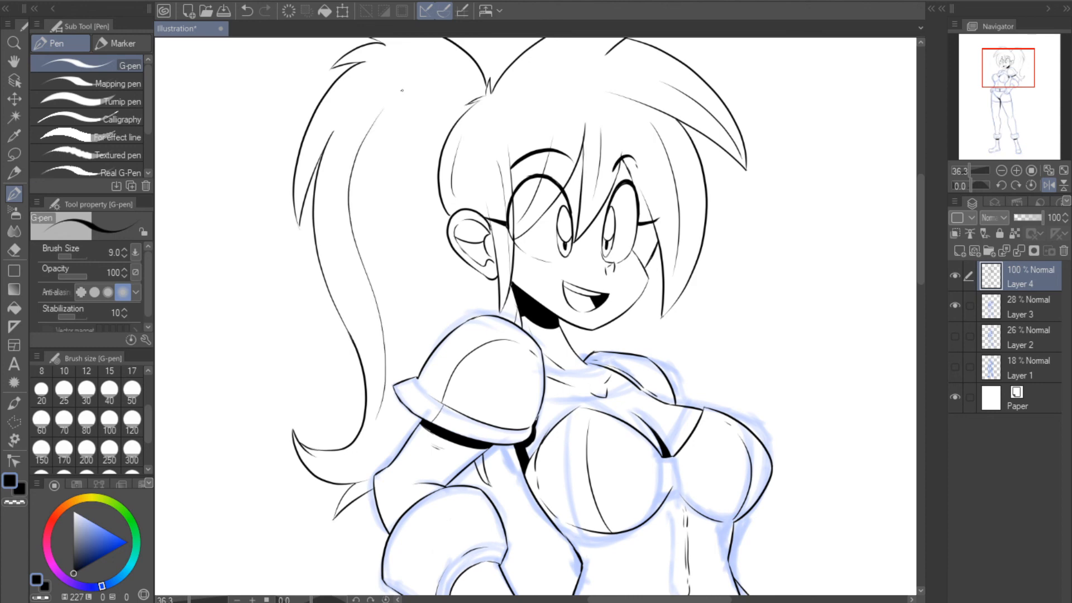
drag(400, 135, 416, 304)
click(1006, 80)
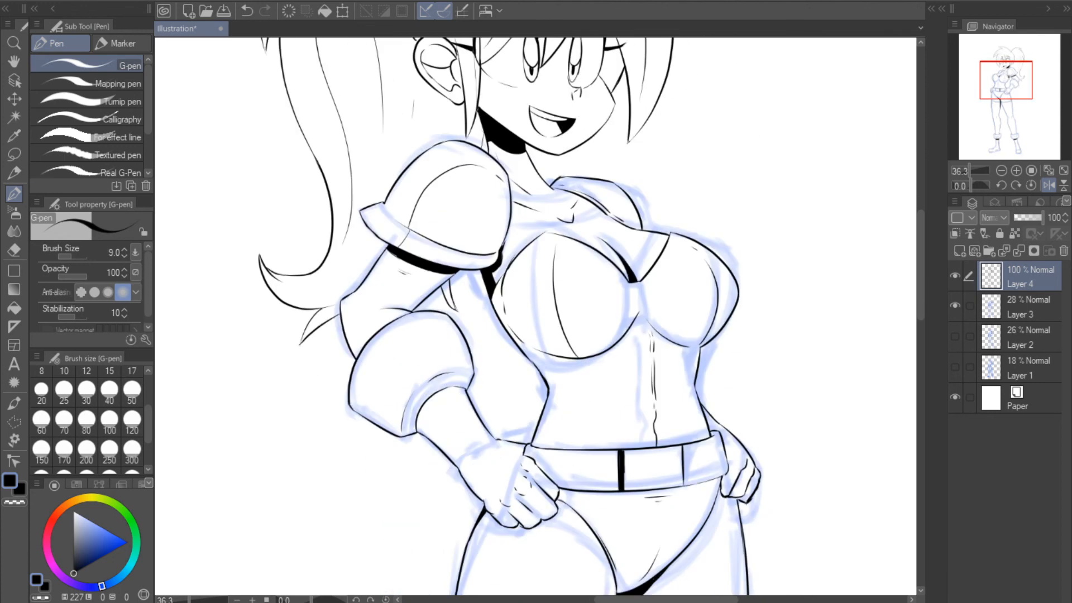
mouse_move(351, 278)
mouse_down()
mouse_move(308, 292)
mouse_move(310, 328)
mouse_up()
click(1049, 186)
- Hide the Layer 3 sketch and check the whole figure's clean line art in normal and mirrored view
drag(1007, 81, 998, 124)
click(955, 304)
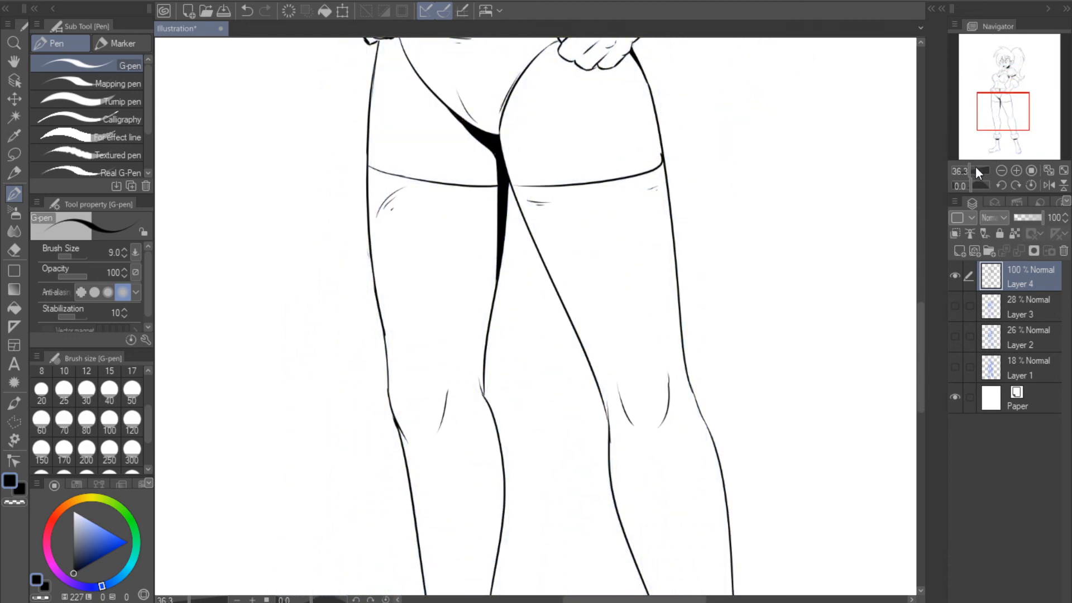
drag(975, 166, 959, 171)
click(1021, 99)
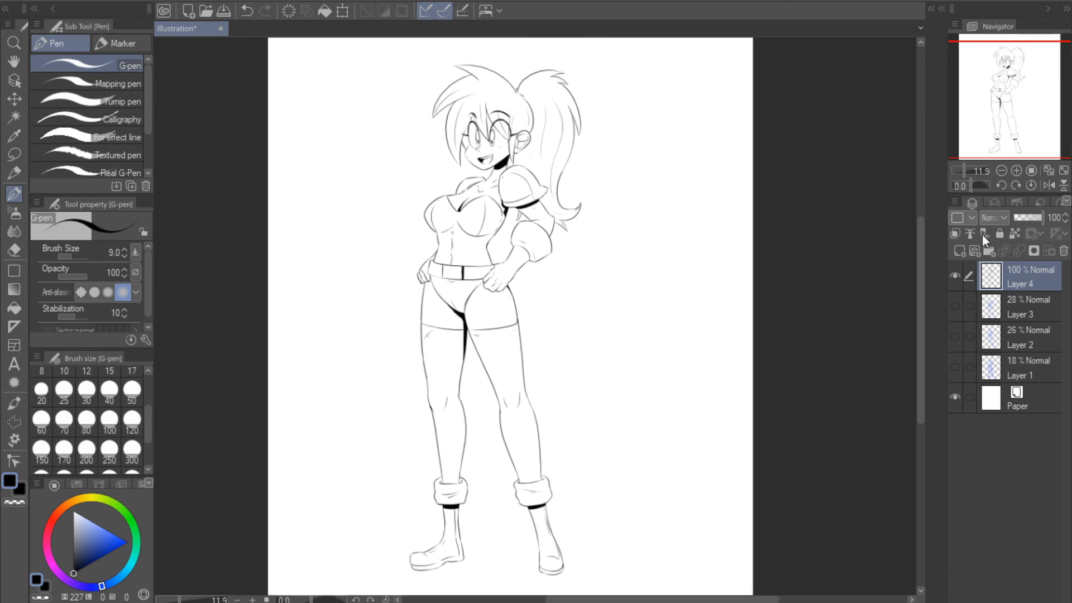
mouse_move(956, 308)
mouse_down()
mouse_move(954, 333)
mouse_move(962, 293)
mouse_up()
click(1044, 185)
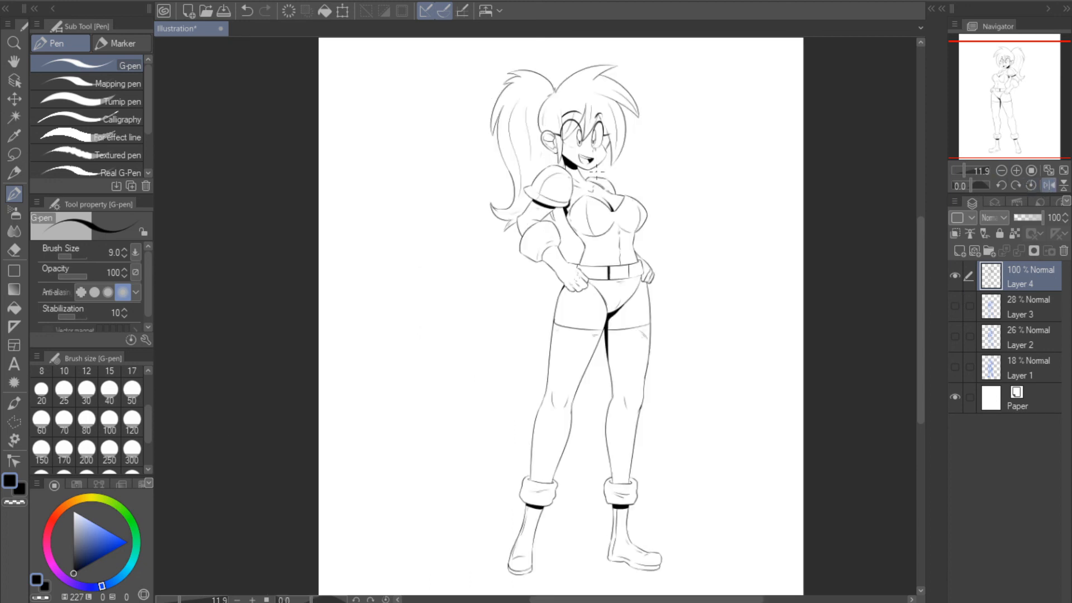